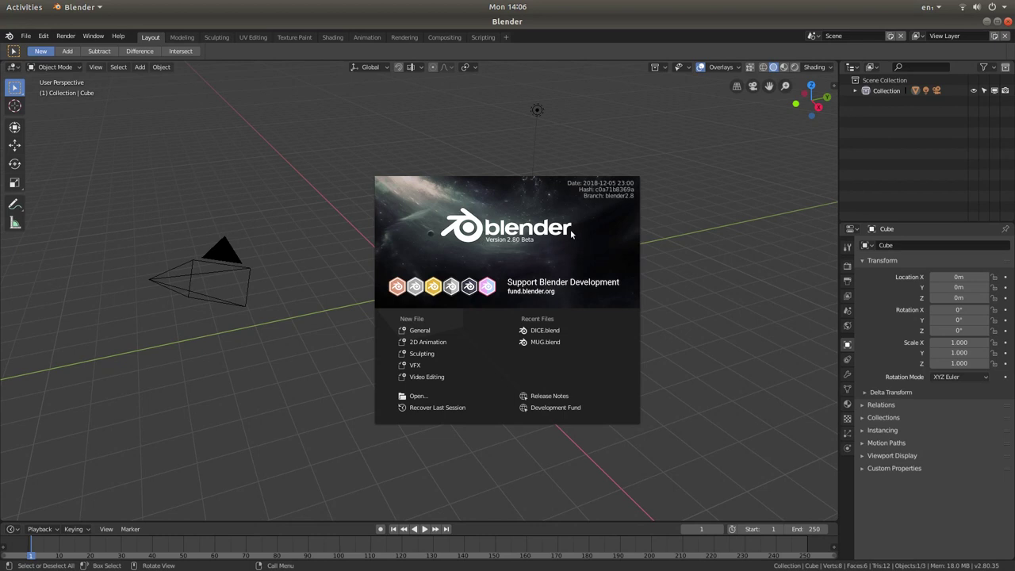
- Dismiss the splash screen and add an ico sphere mesh to the default scene
left_click(530, 230)
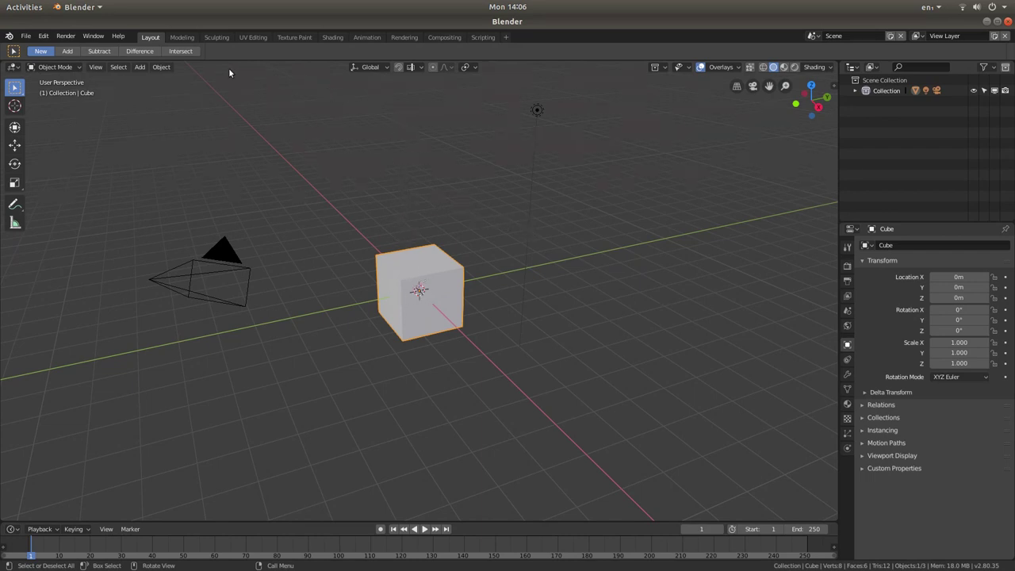
left_click(140, 69)
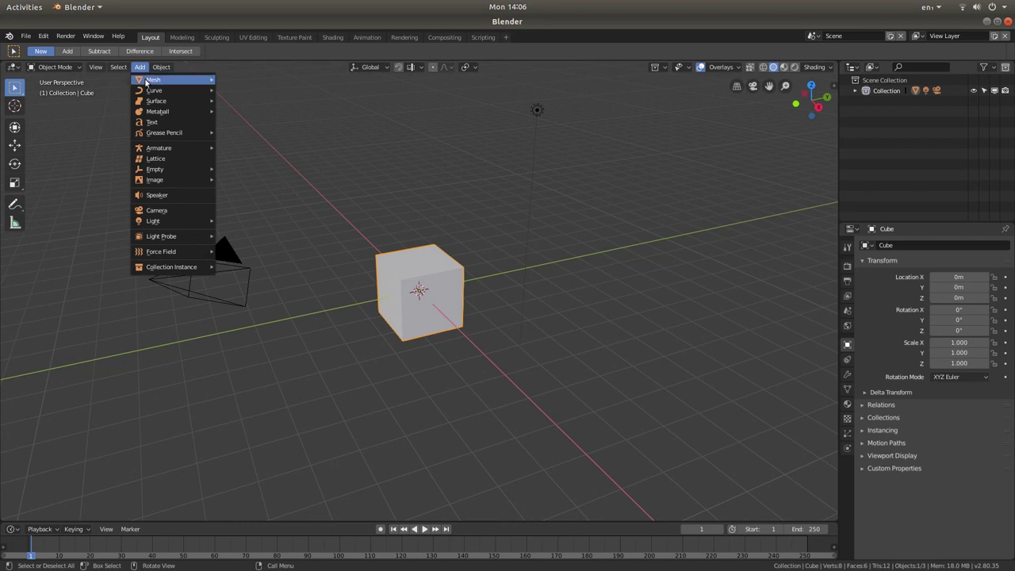
mouse_move(146, 82)
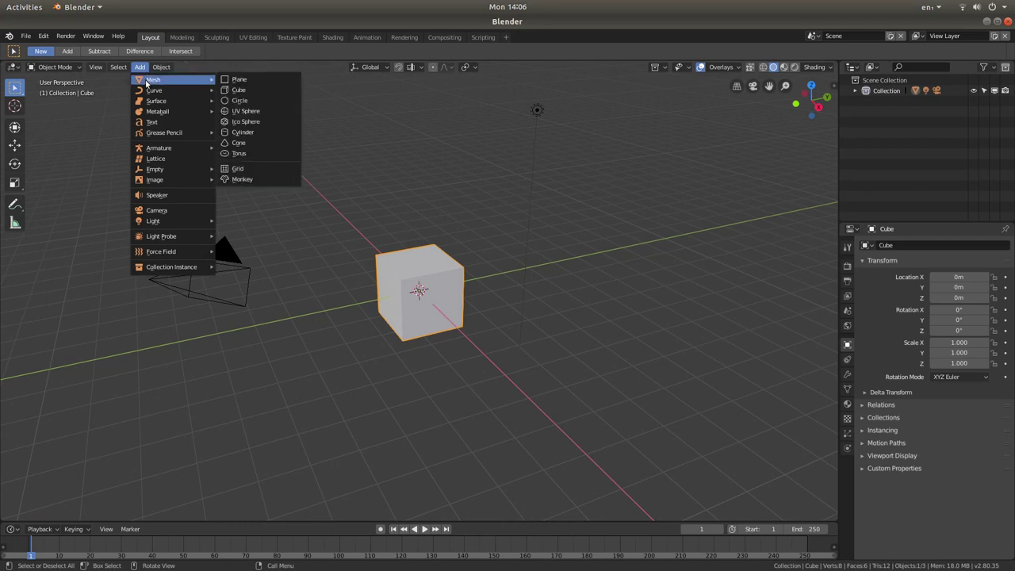
left_click(263, 124)
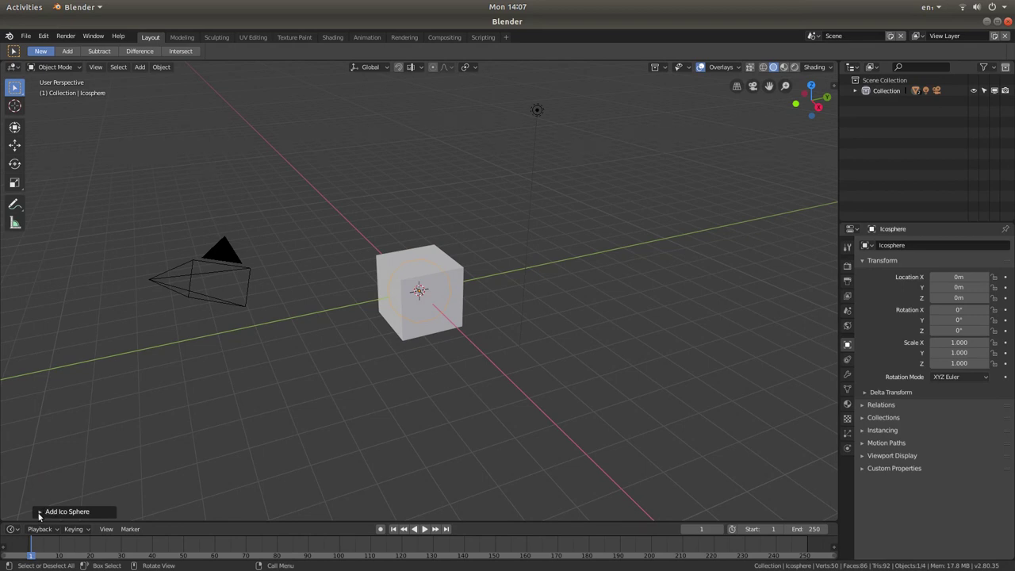
- Set the new ico sphere's subdivisions to 6 and its radius to 2 m
left_click(39, 512)
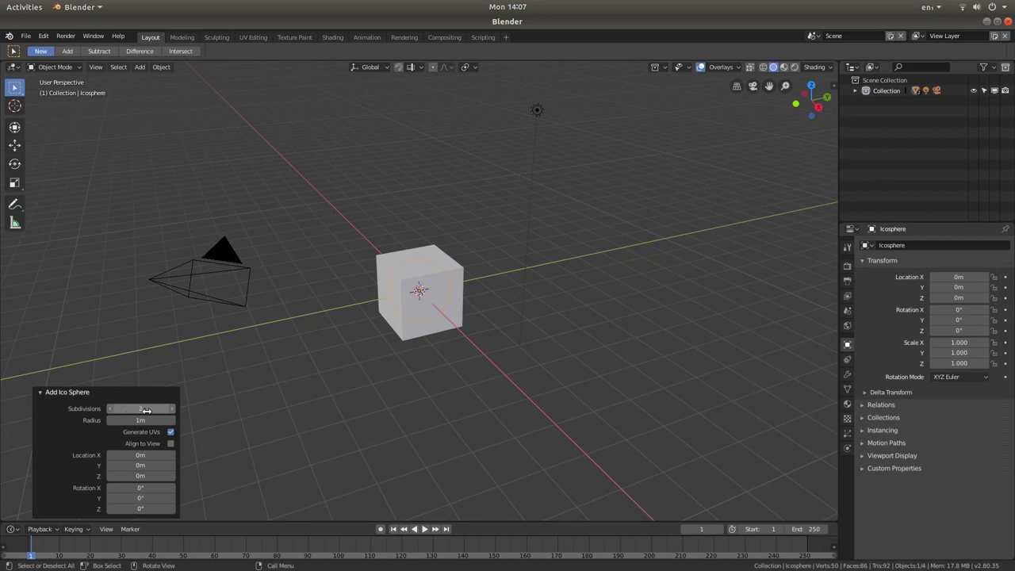
left_click_drag(143, 409, 143, 409)
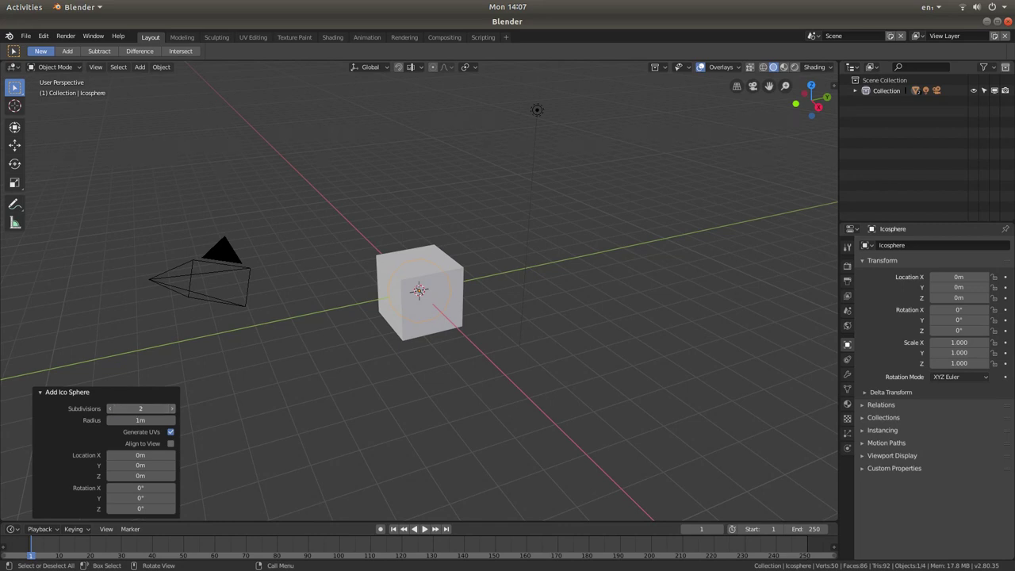
type("6")
key("Return")
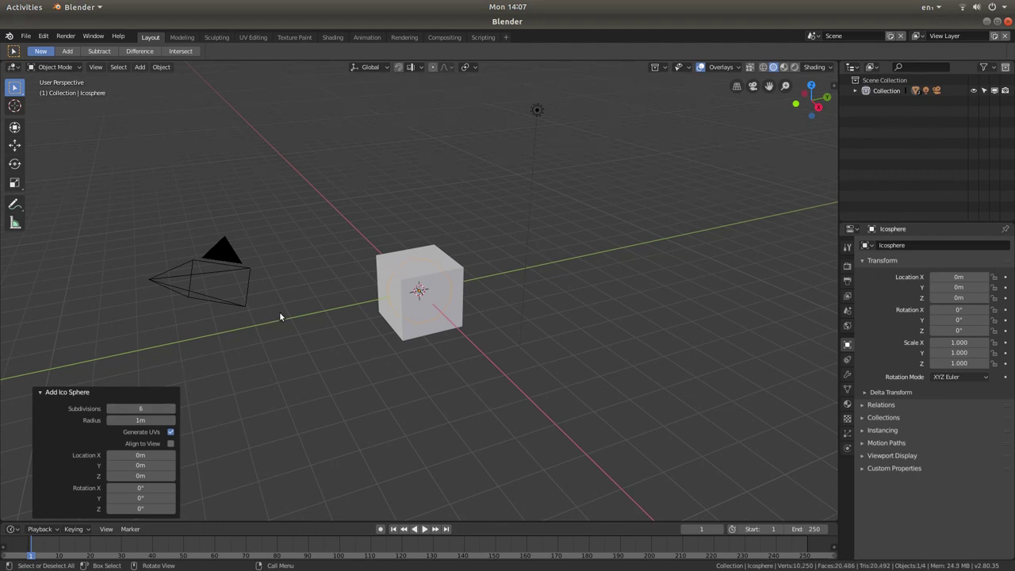
left_click(144, 420)
type("2")
key("Return")
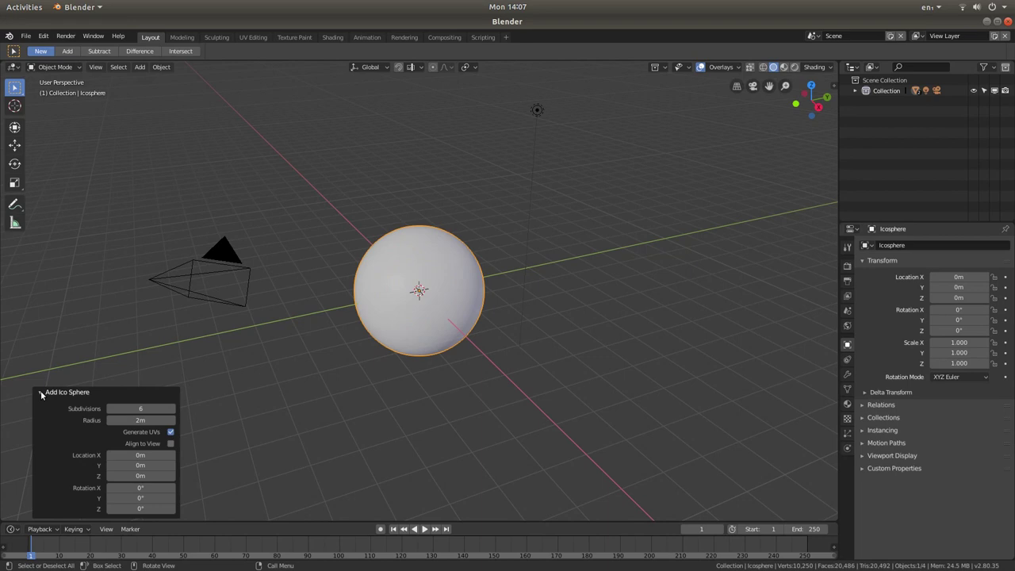
left_click(42, 392)
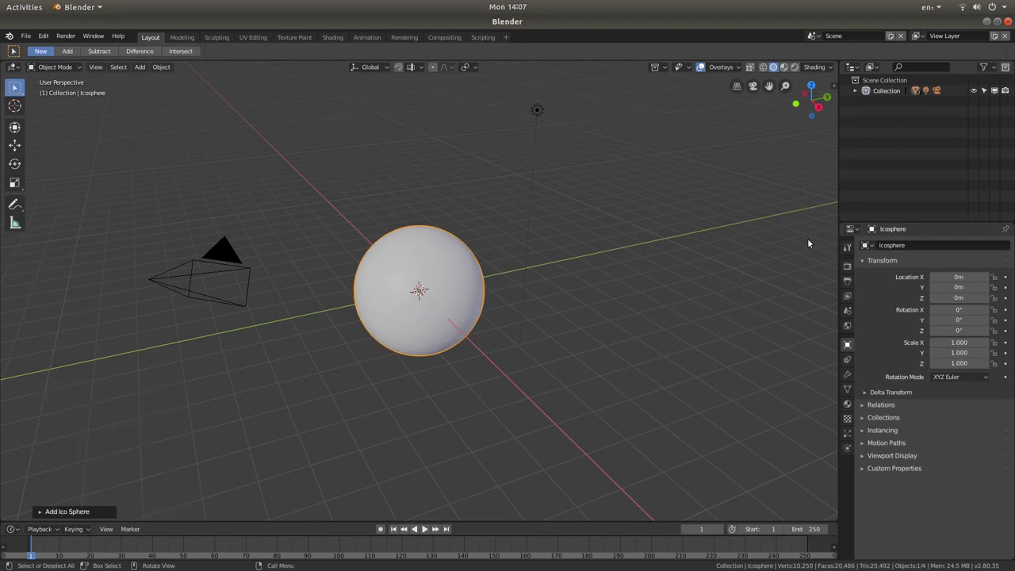
- Add a Shrinkwrap modifier to the ico sphere with the Cube as its target
left_click(847, 376)
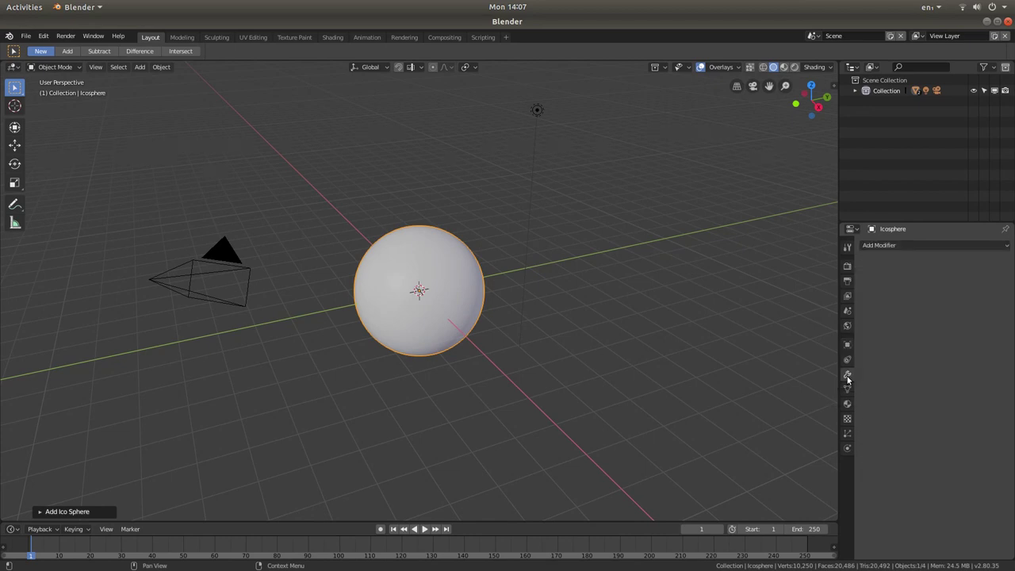
left_click(899, 244)
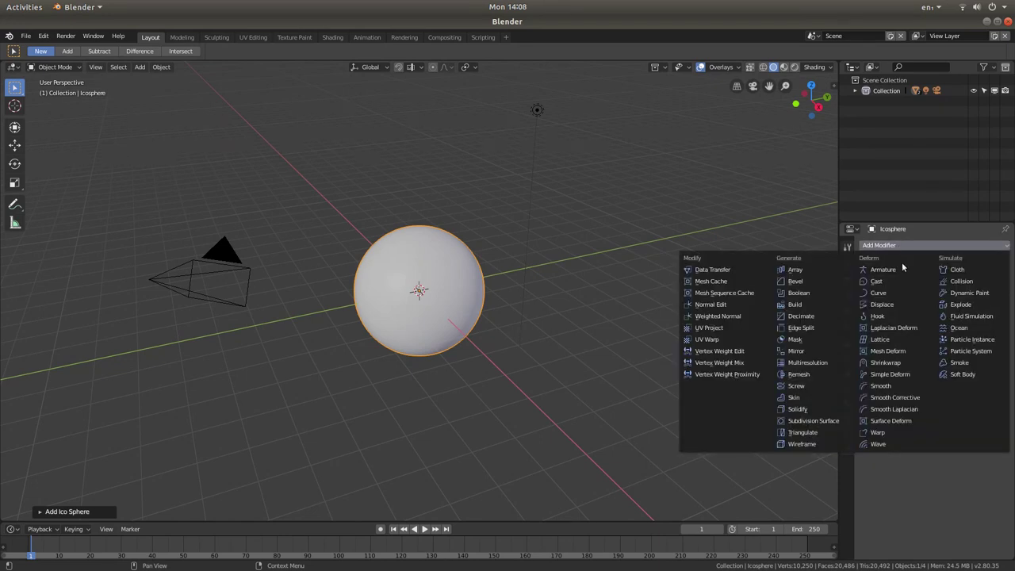
left_click(893, 362)
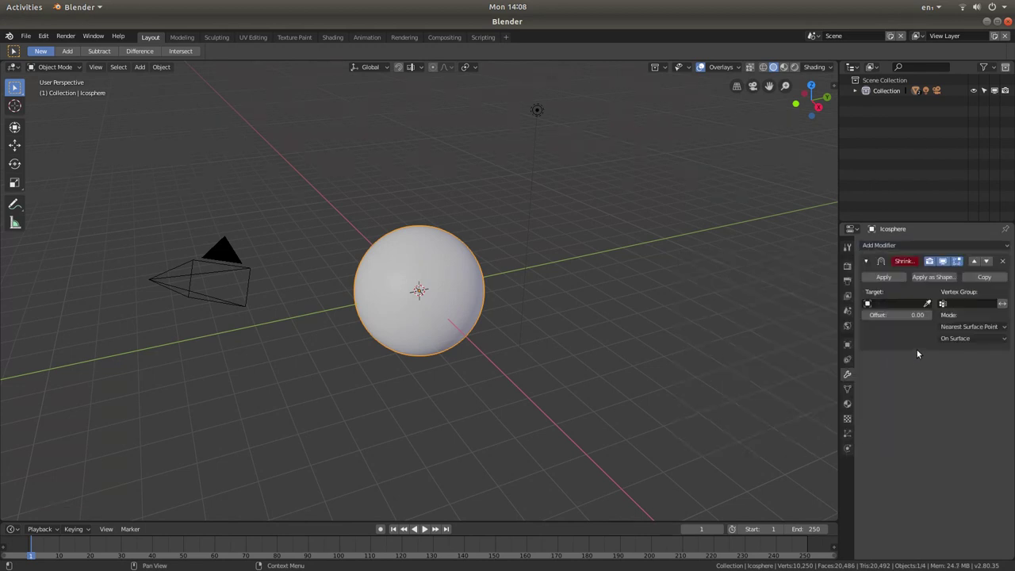
left_click(889, 303)
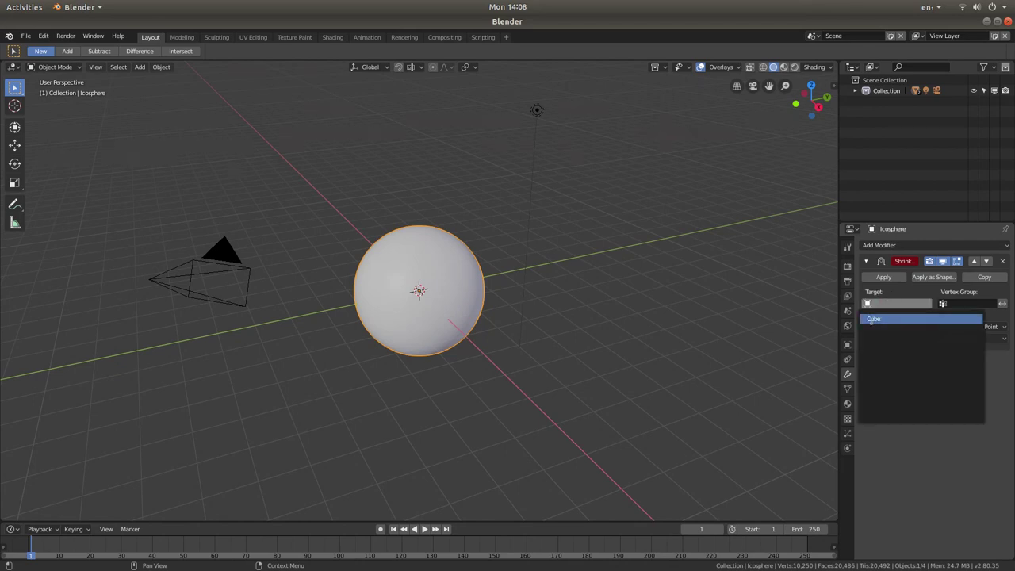
left_click(879, 320)
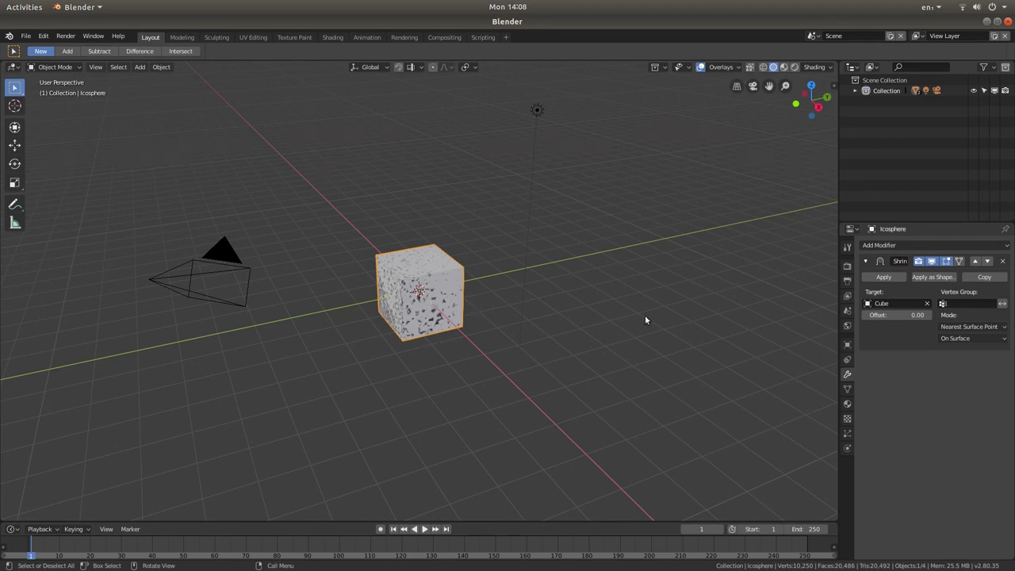
- Set the Shrinkwrap offset to 0.25 and apply the modifier to the ico sphere
left_click(898, 315)
key("BackSpace")
type(".25")
key("Return")
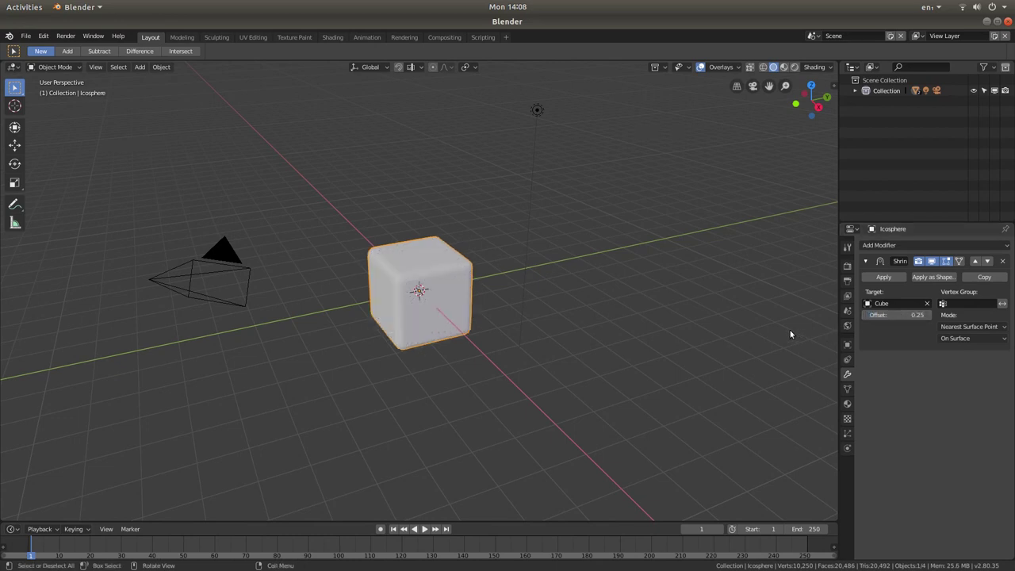
left_click(884, 278)
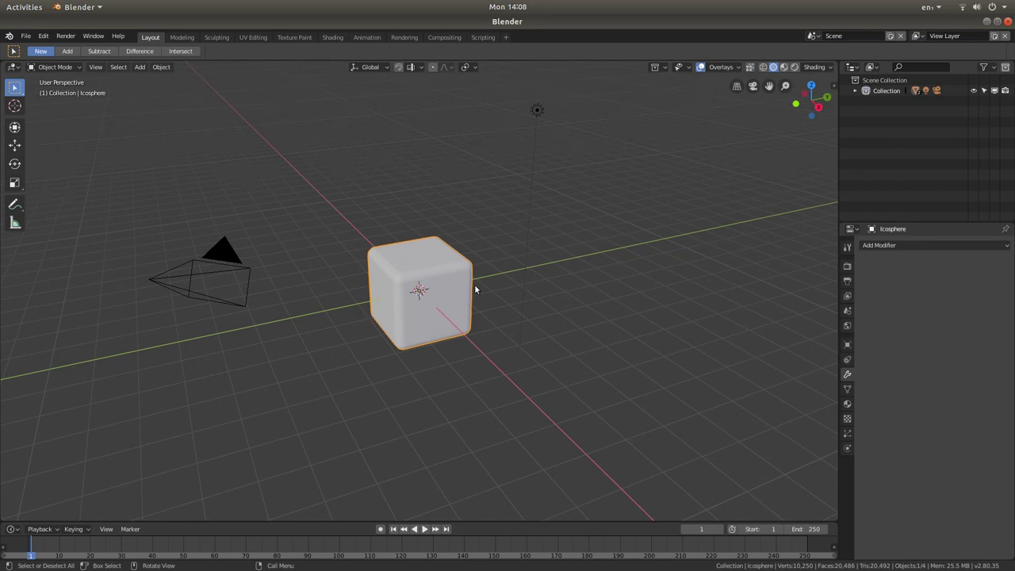
- Add a UV sphere at the centre of the rounded cube, working in the front view
left_click(96, 67)
mouse_move(118, 169)
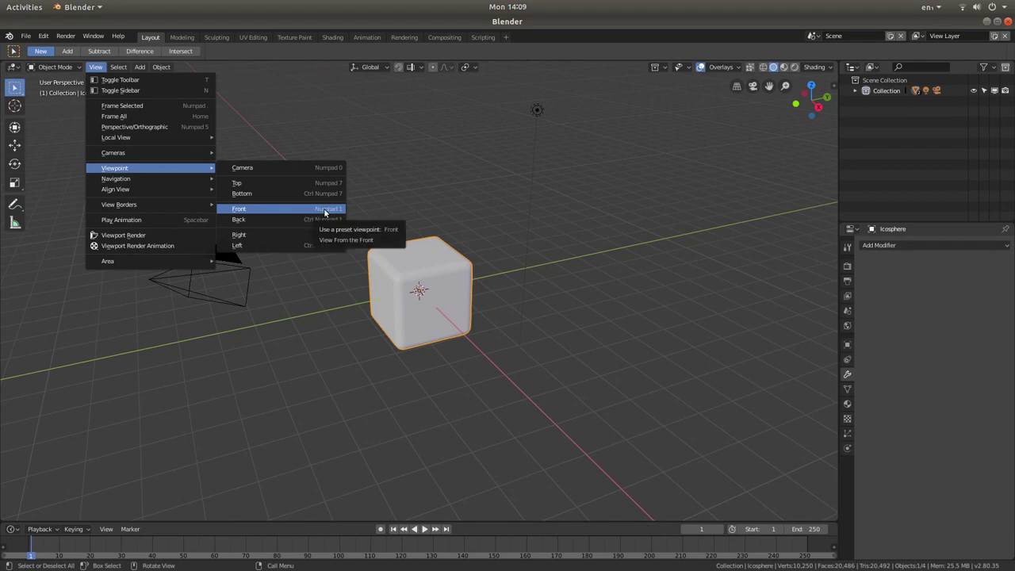
left_click(267, 208)
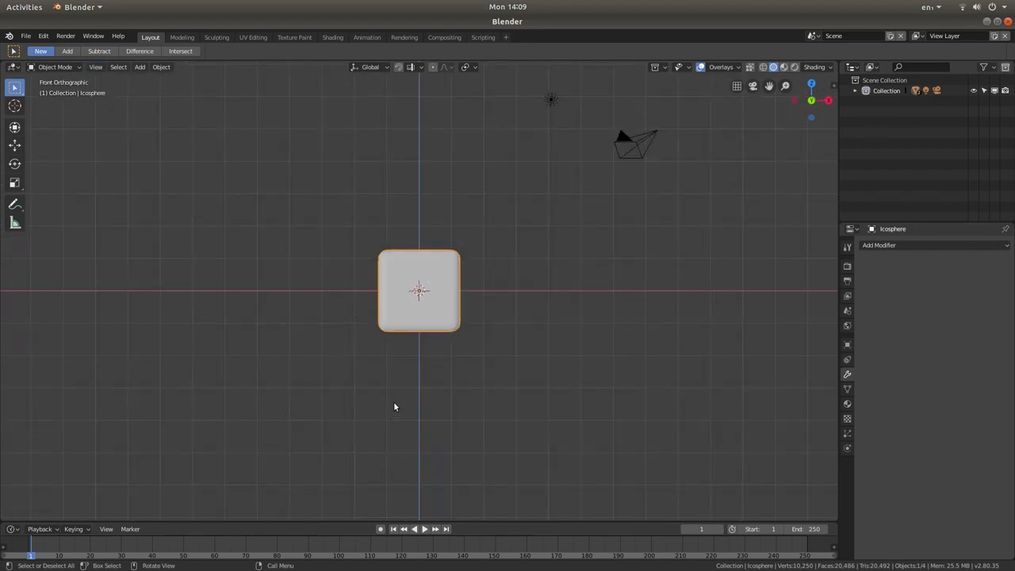
scroll(363, 314, "up", 5)
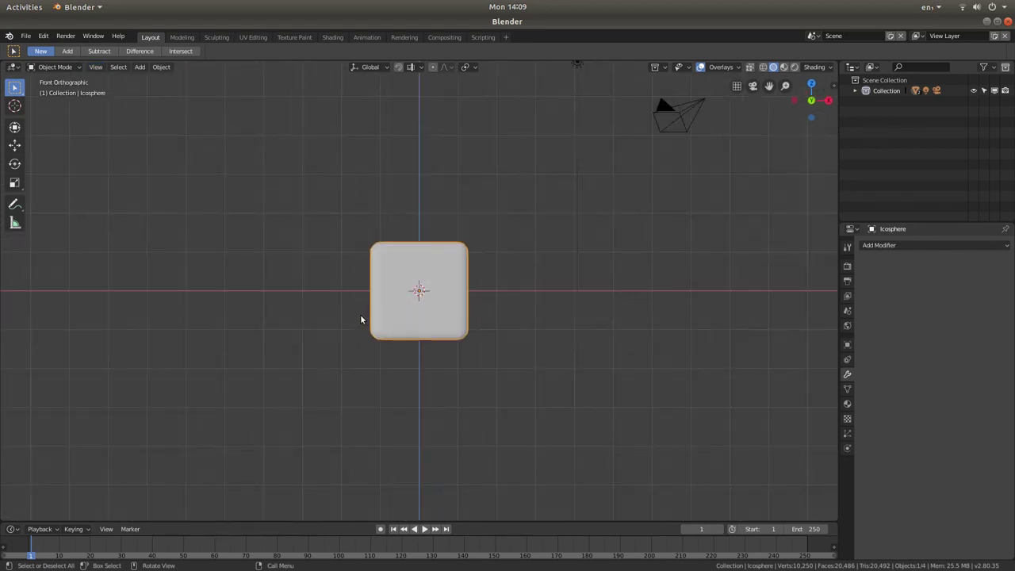
scroll(355, 323, "up", 6)
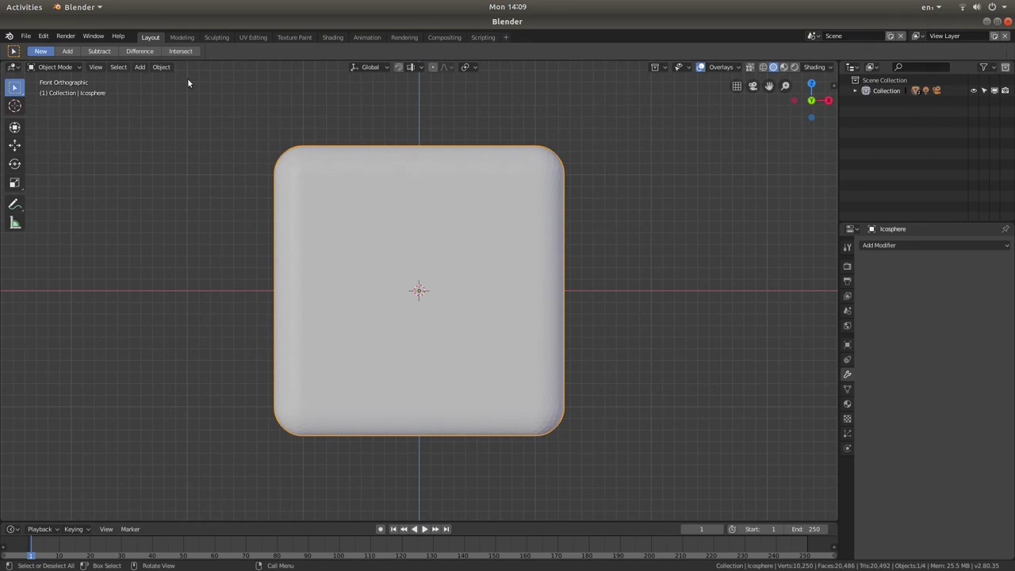
left_click(141, 68)
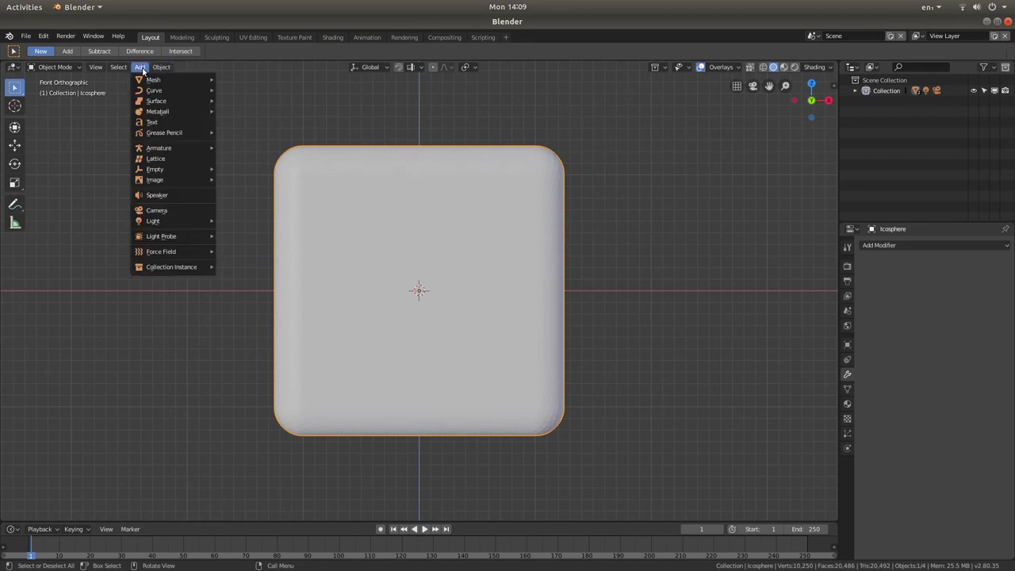
mouse_move(147, 81)
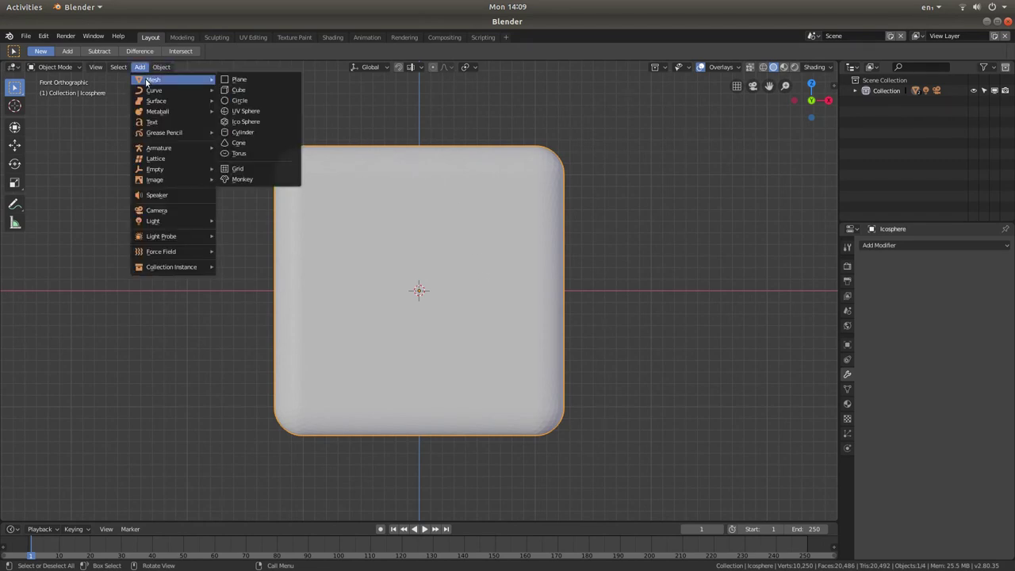
left_click(258, 116)
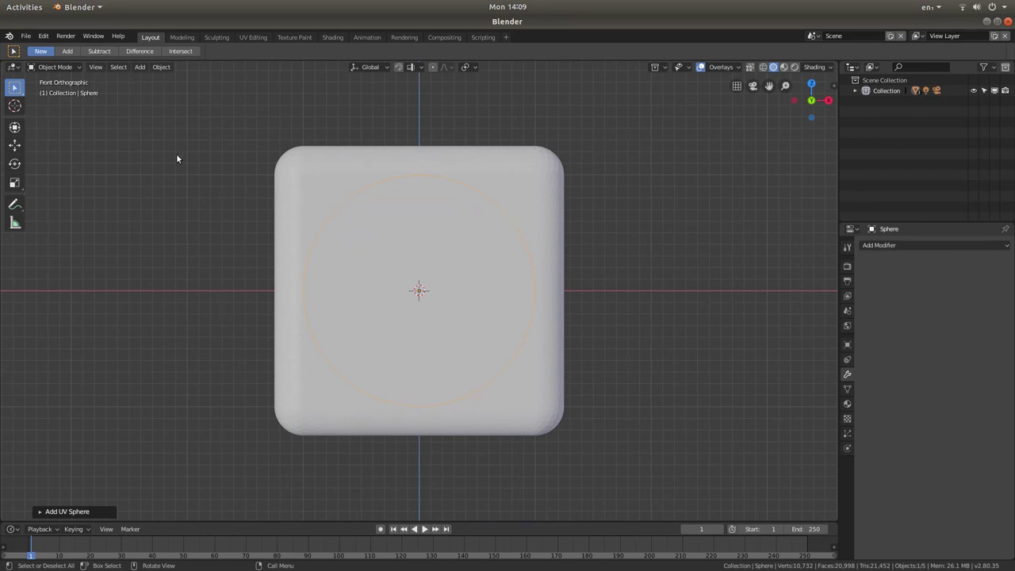
- Set the new UV sphere to 64 segments, 32 rings and a radius of 0.2 m
left_click(38, 513)
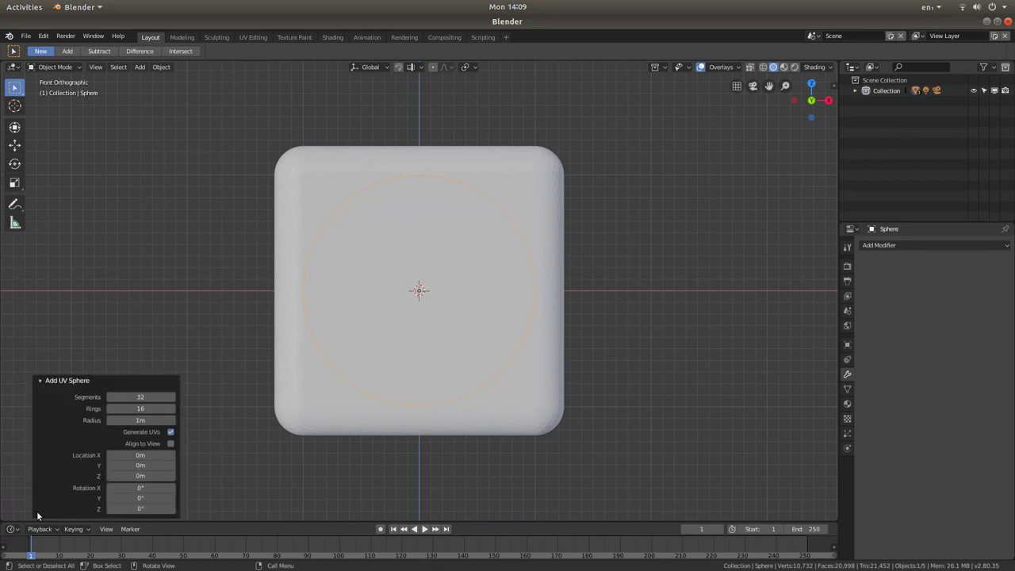
left_click(147, 395)
type("64")
key("Return")
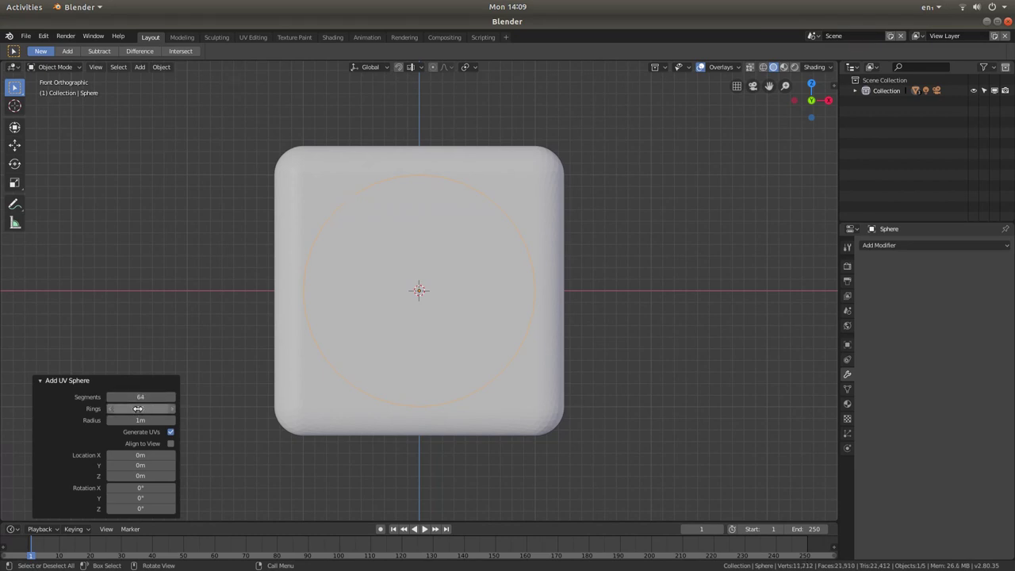
left_click(144, 408)
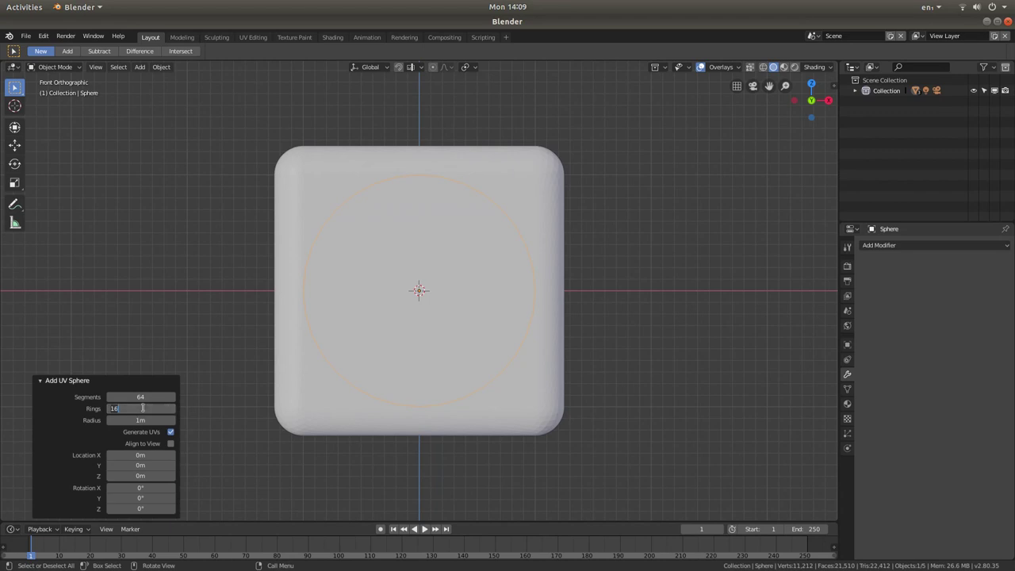
type("32")
key("Return")
left_click(139, 420)
type("2")
key("Return")
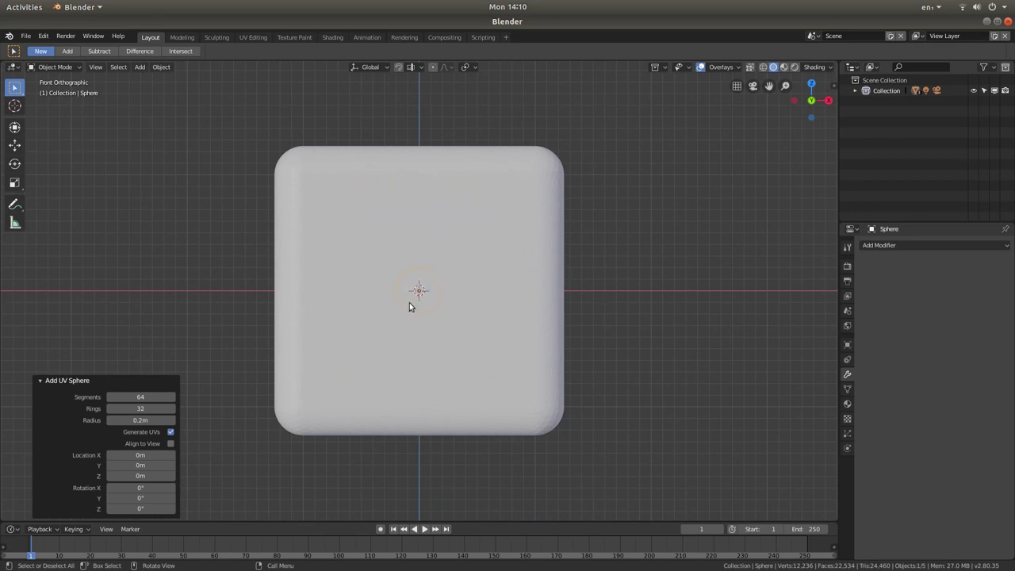
- Set the small UV sphere's Z location to 1.26 m, at the rounded cube's top face
left_click(146, 476)
type("1.2")
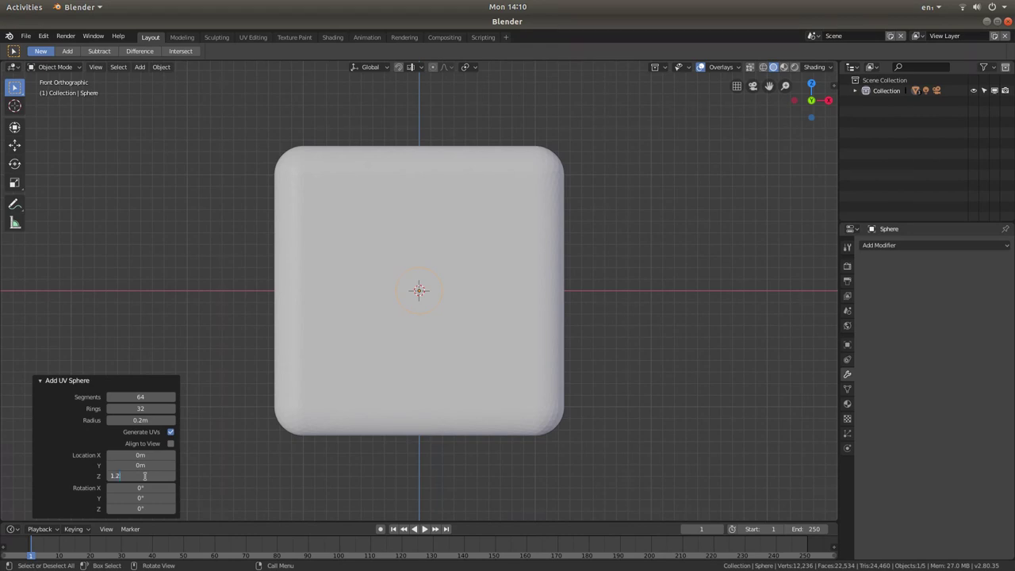
type("6")
key("Return")
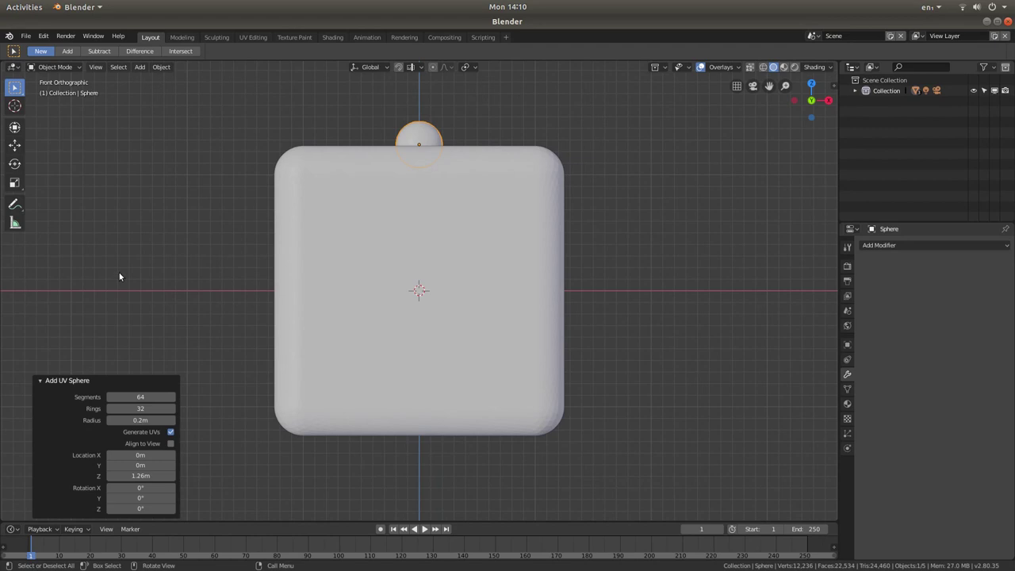
left_click(39, 382)
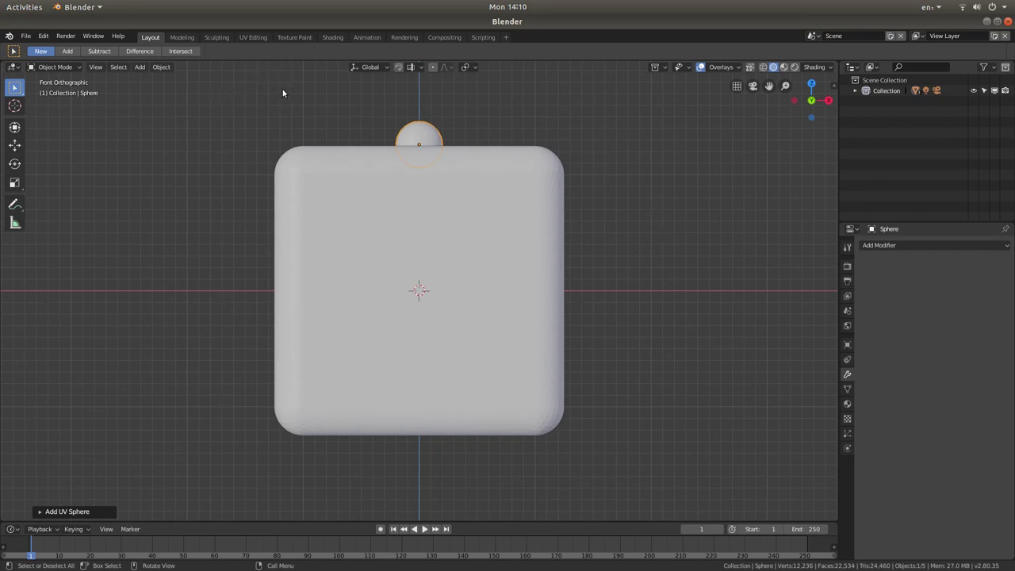
- Show the rounded cube and small sphere from the top view in wireframe shading
left_click(95, 68)
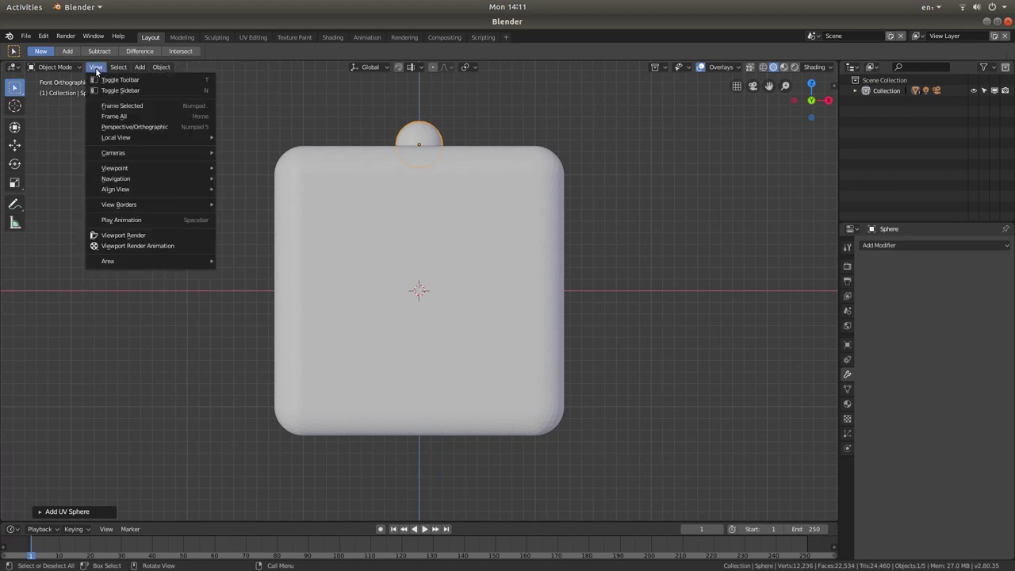
mouse_move(116, 168)
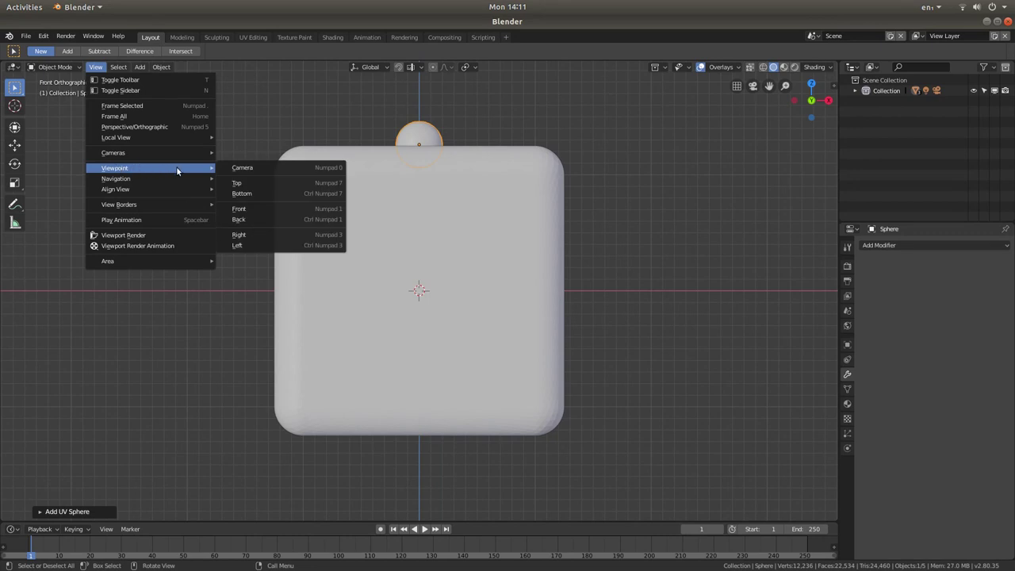
left_click(268, 188)
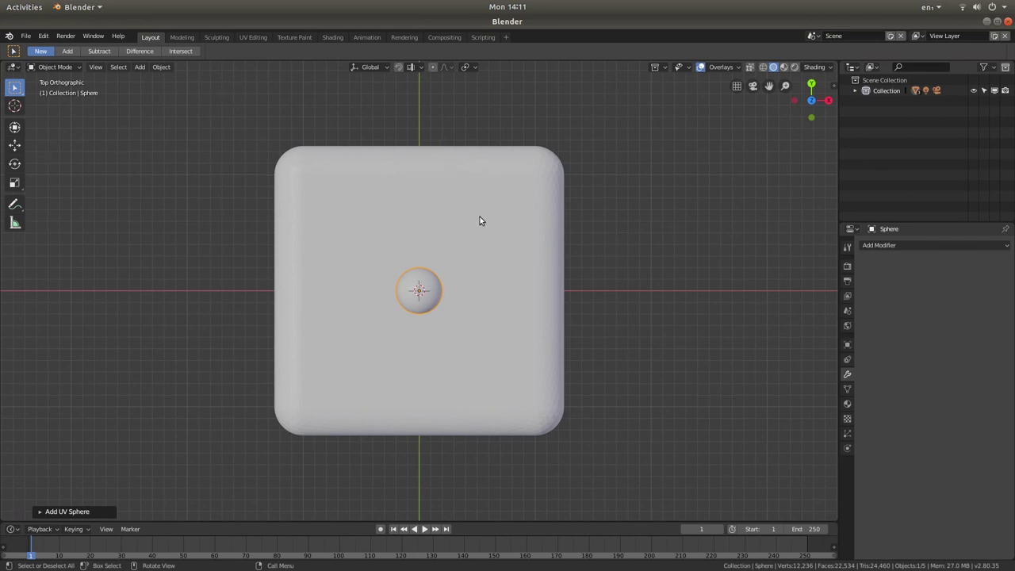
left_click(762, 68)
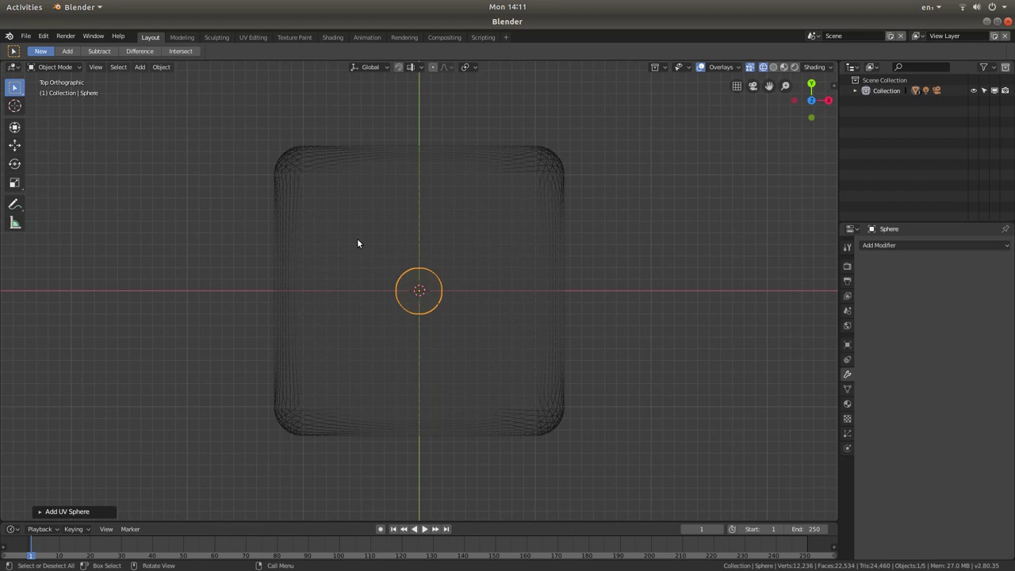
scroll(336, 236, "up", 2)
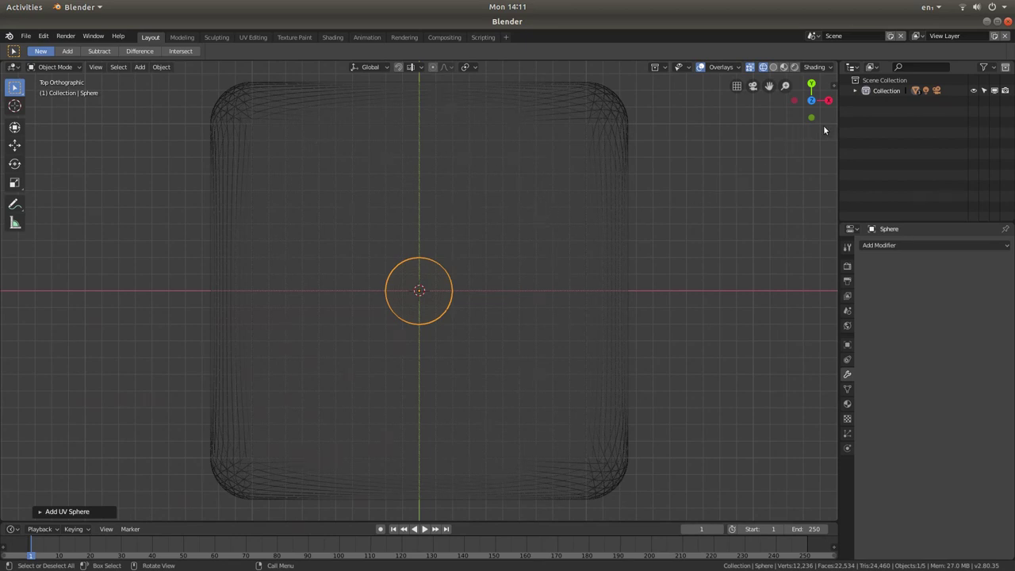
- Duplicate the small sphere into a column of three along the -X side inside the cube's outline, spaced about 0.7 m apart in Y
left_click(855, 91)
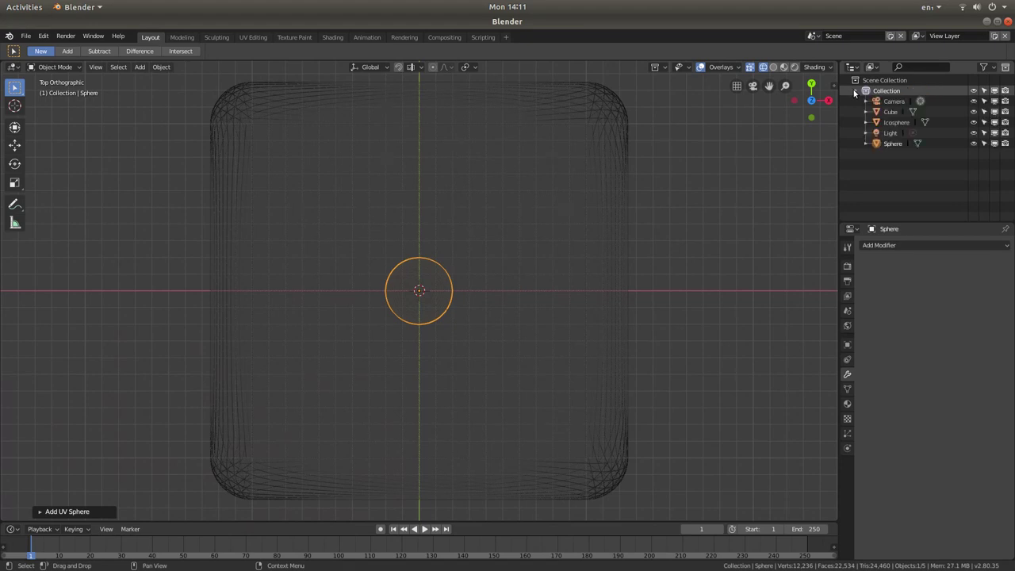
left_click(891, 114)
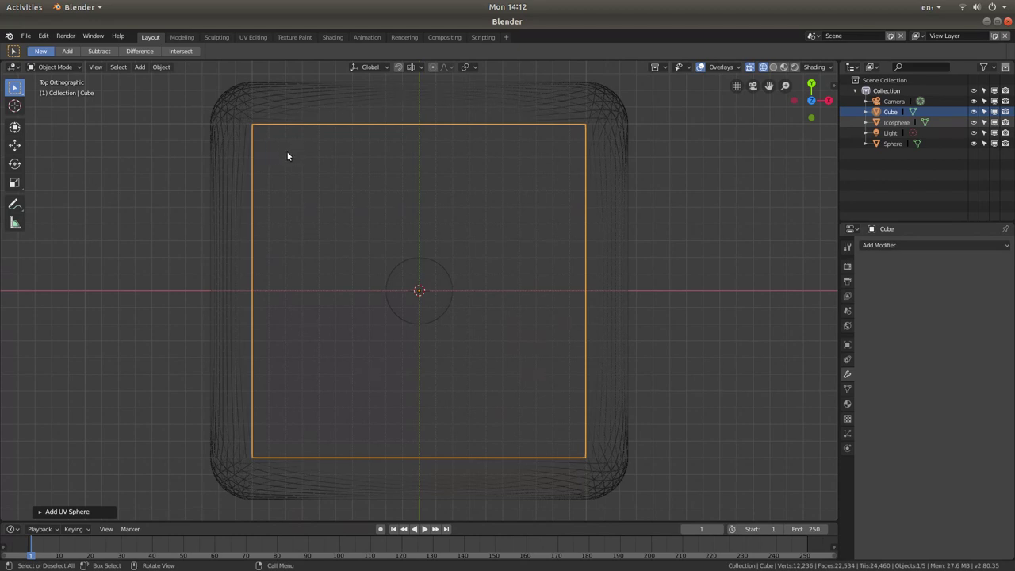
scroll(287, 156, "up", 1)
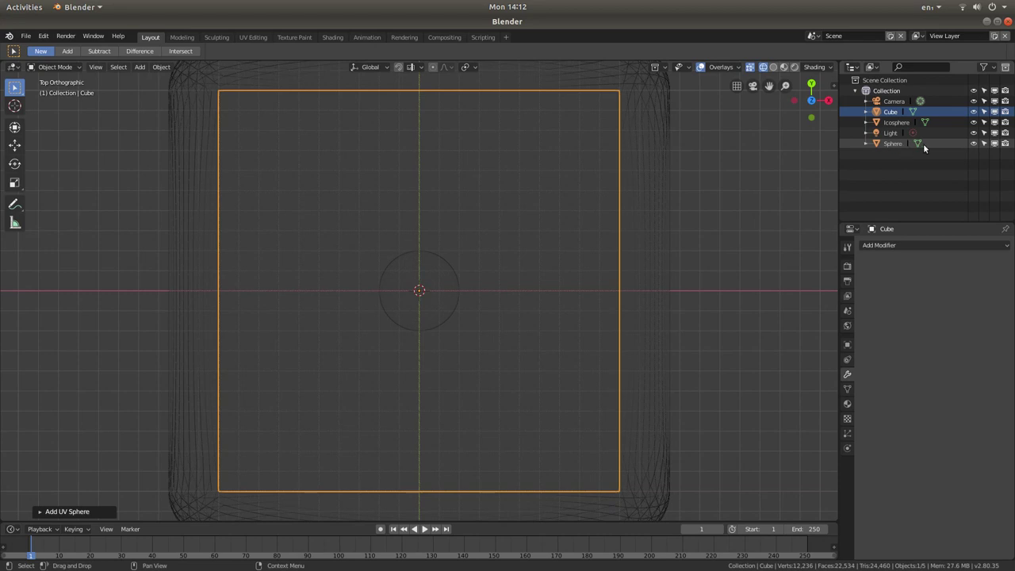
left_click(894, 144)
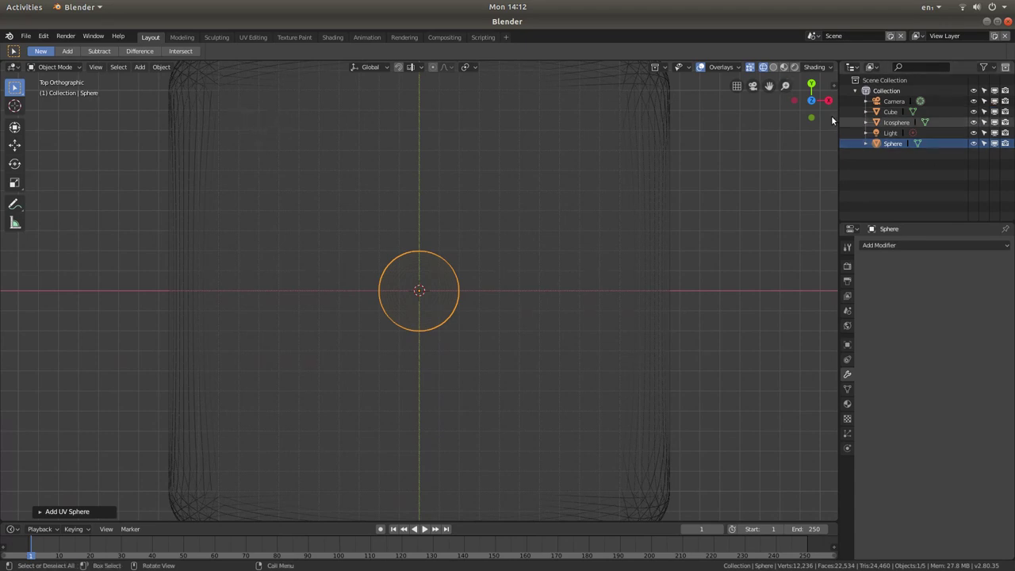
left_click(889, 113)
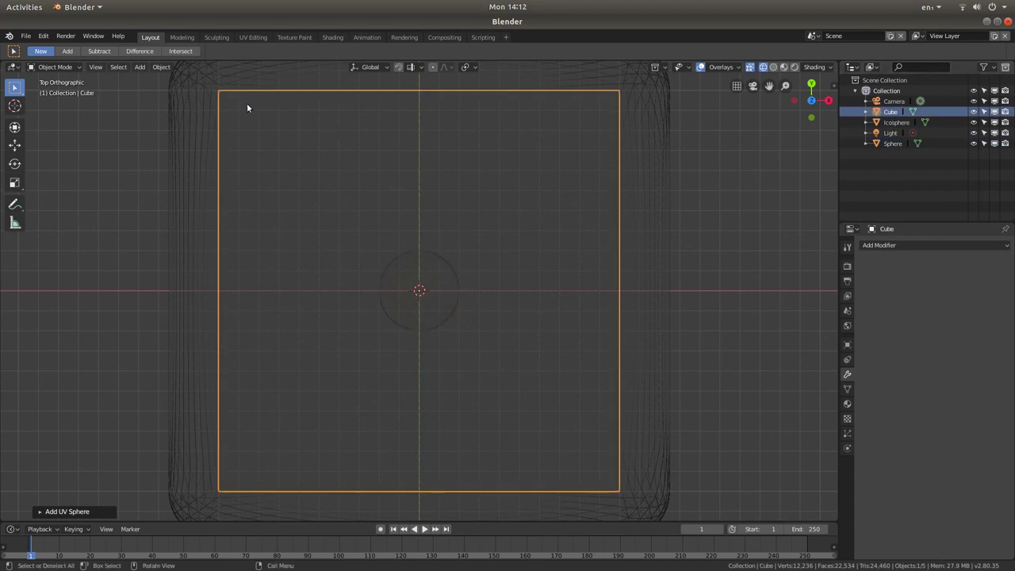
left_click(890, 143)
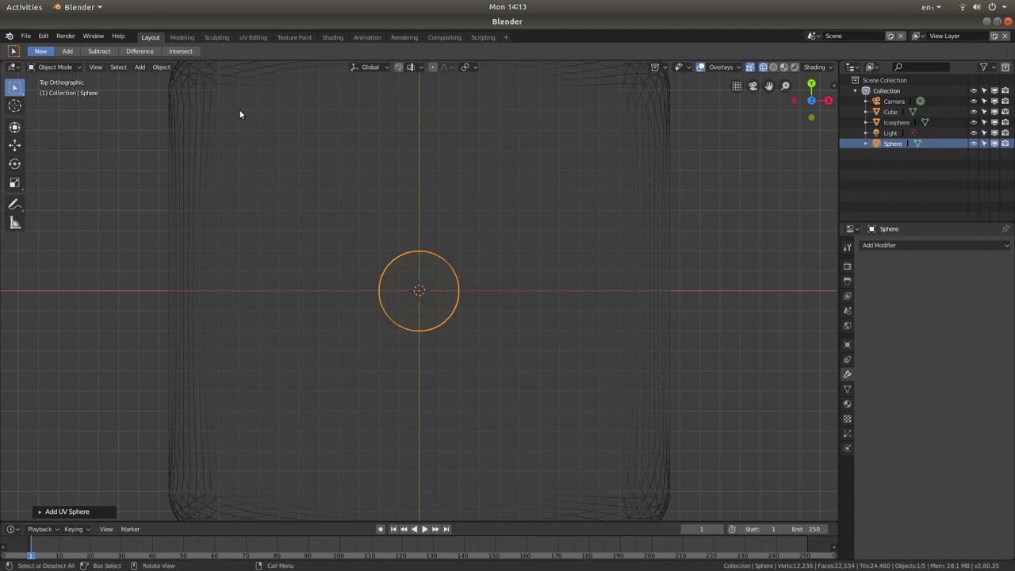
left_click(161, 67)
key("shift+d")
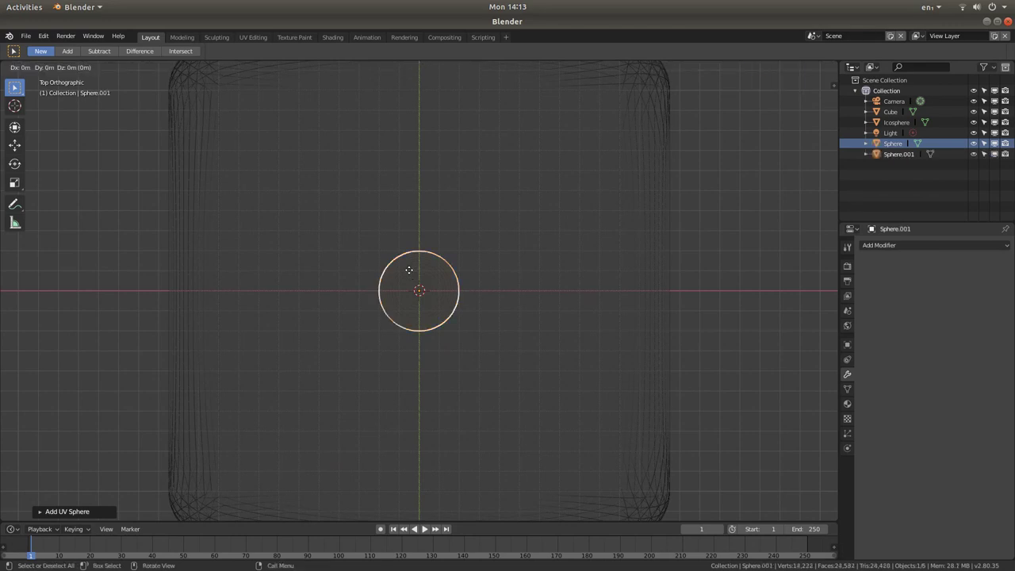
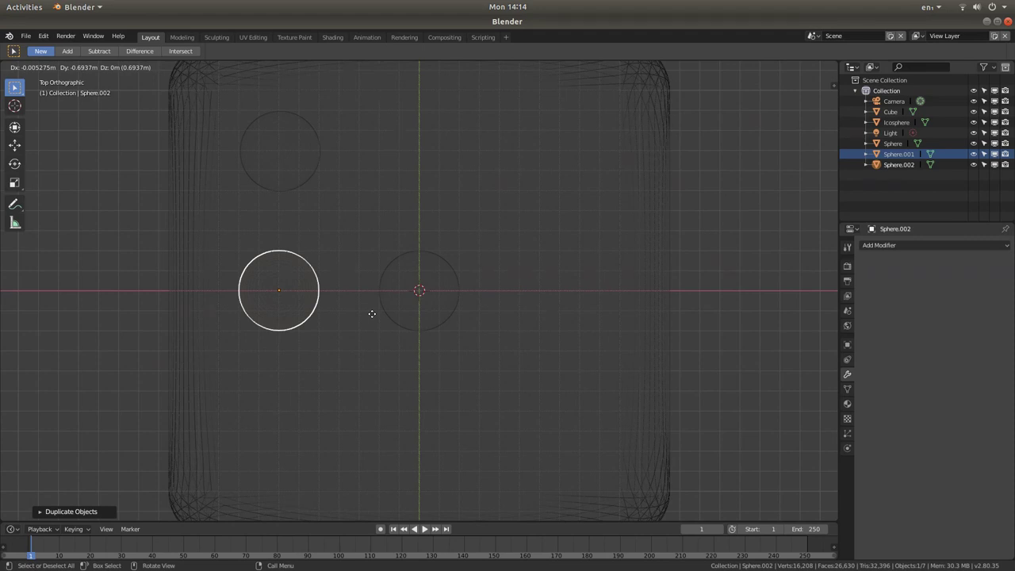
left_click(372, 314)
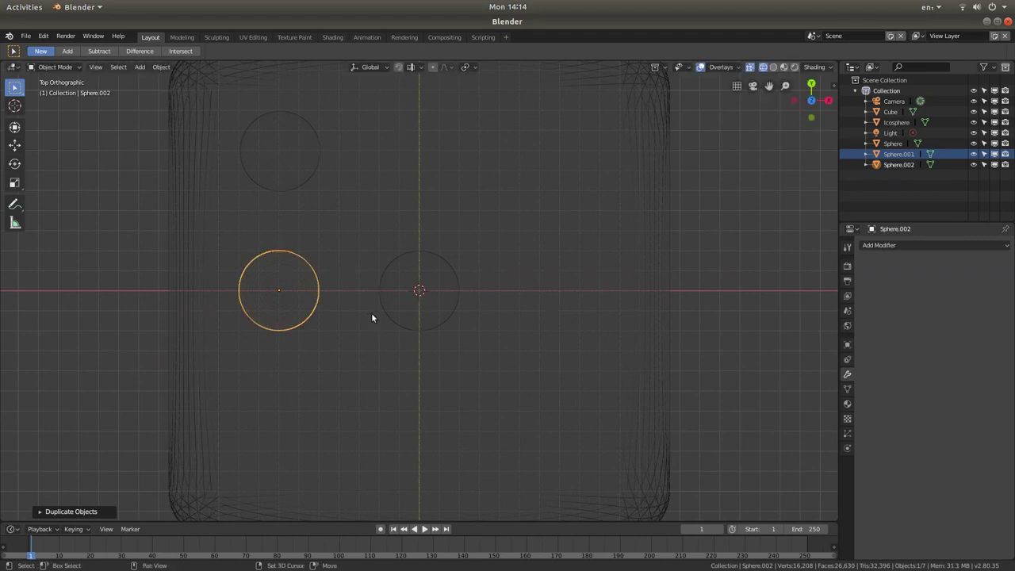
key("shift+d")
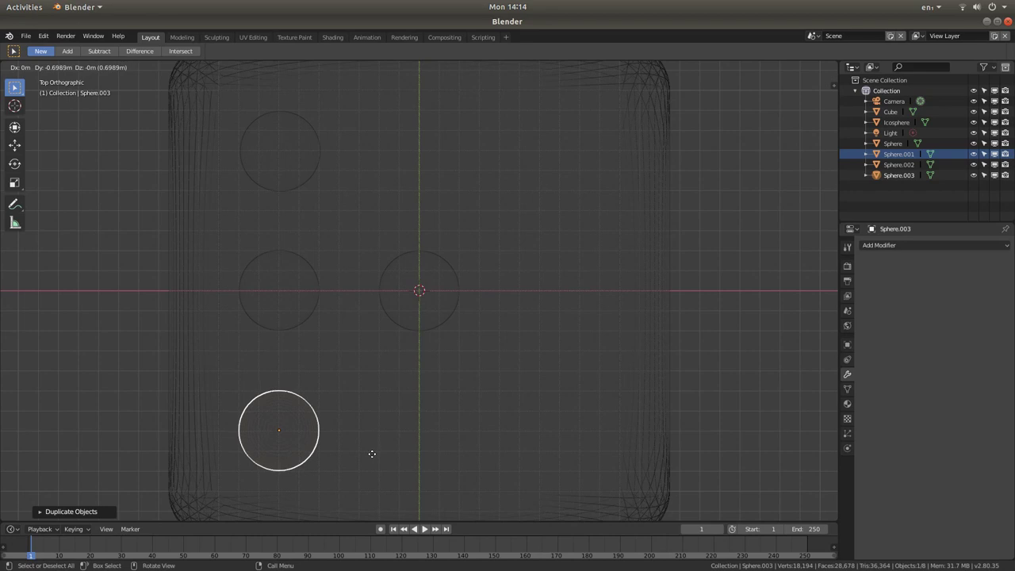
left_click(371, 452)
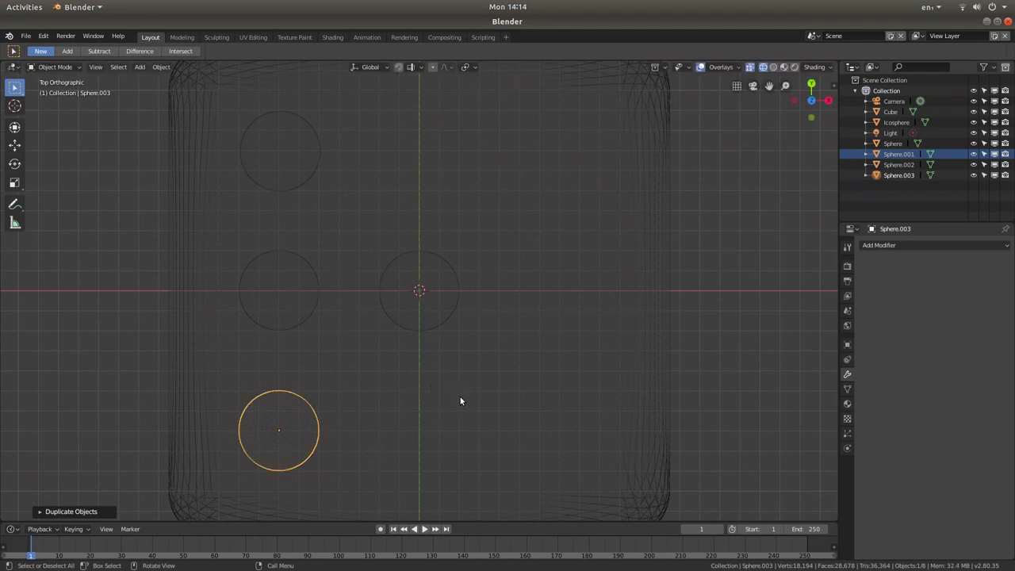
- Duplicate the column's lowest sphere to the opposite upper corner, about 1.4 m away in X and Y, and twice downward about 0.7 m apart
key("shift+d")
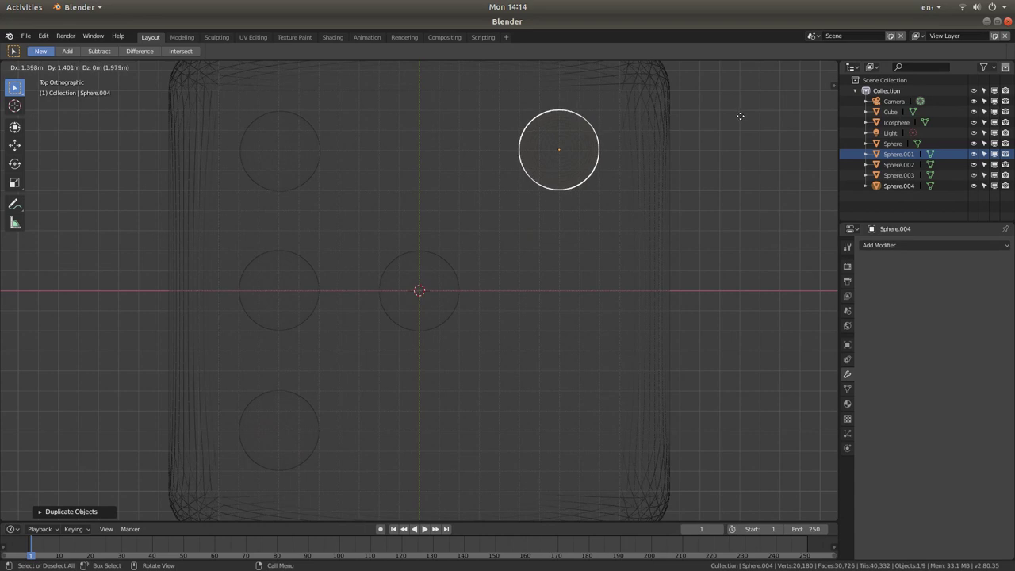
left_click(740, 116)
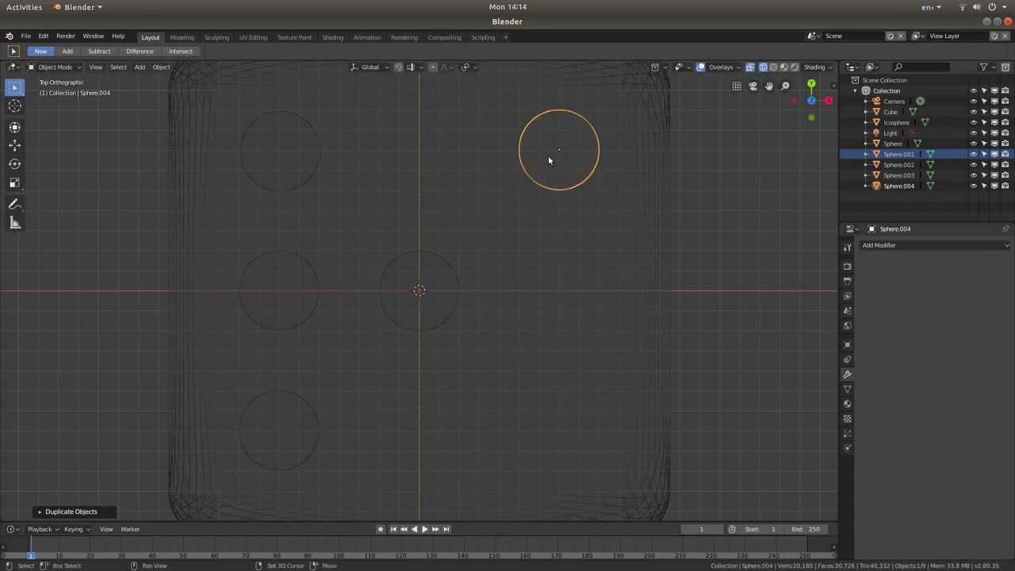
key("shift+d")
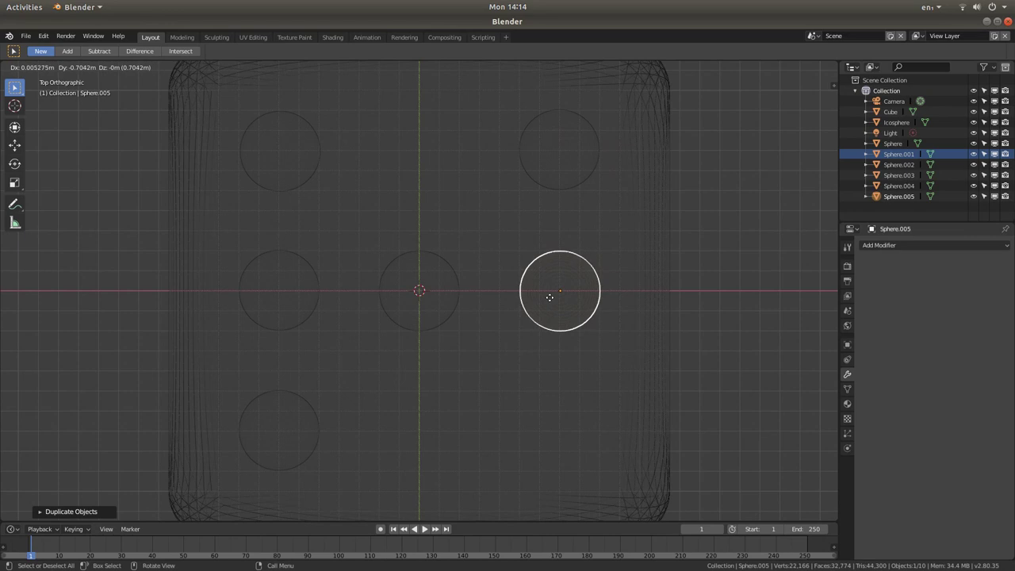
left_click(549, 297)
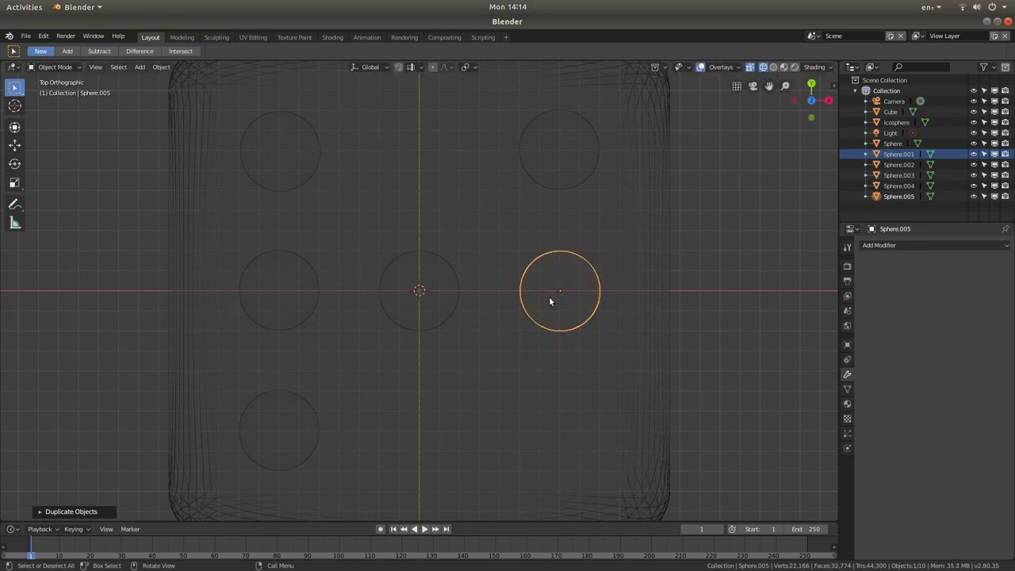
key("shift+d")
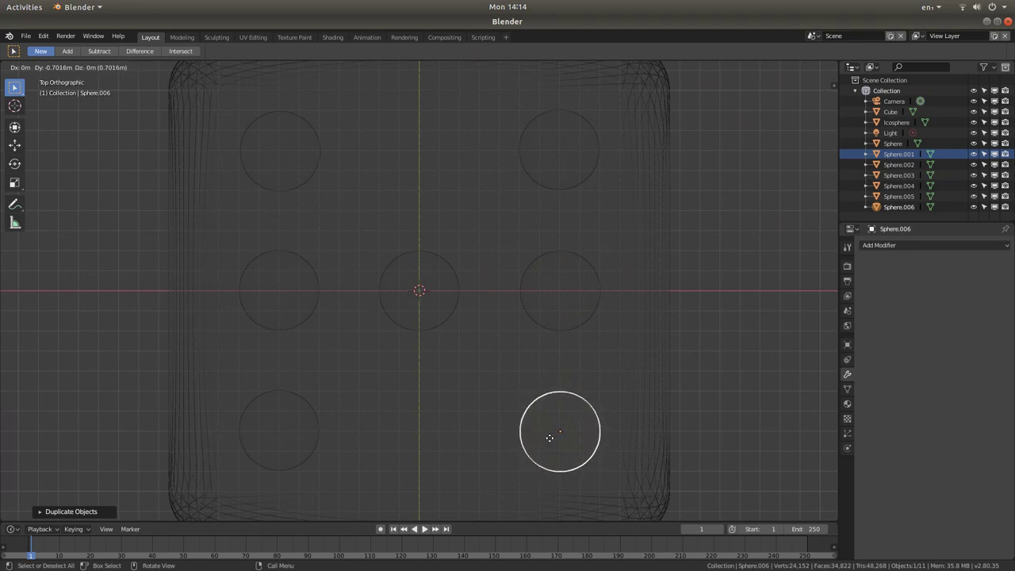
left_click(549, 441)
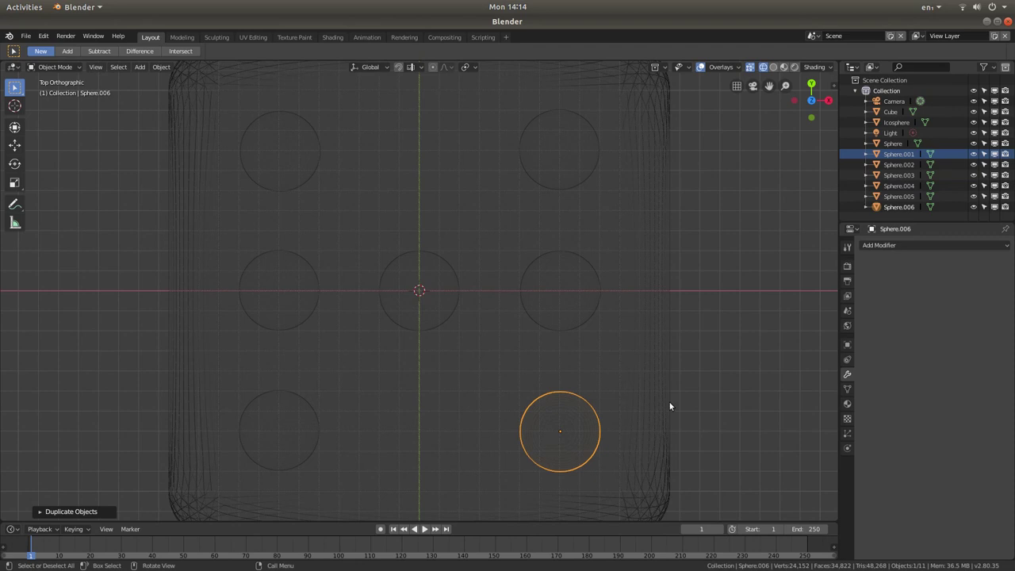
- Delete the guide cube inside the rounded die
left_click(890, 112)
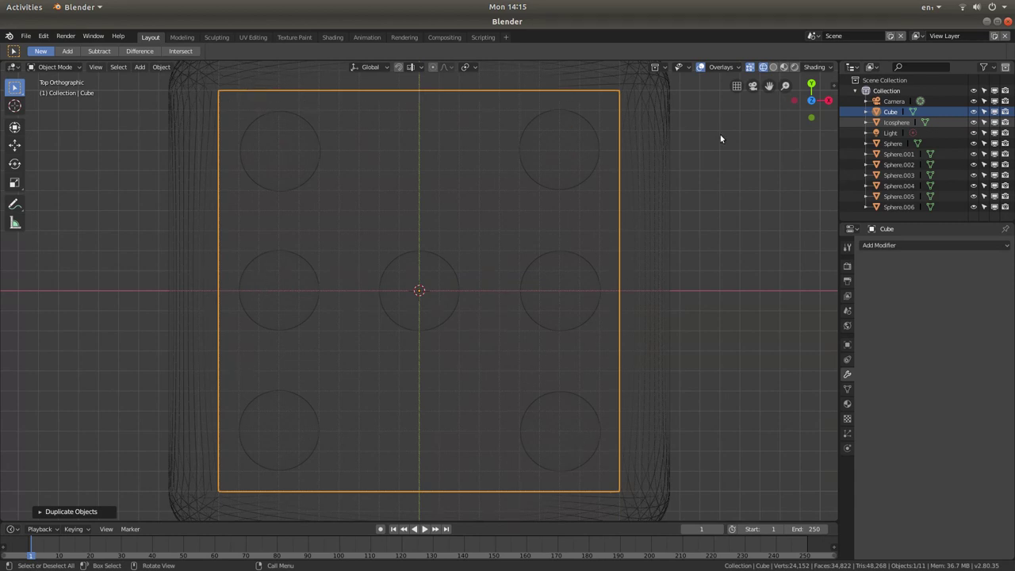
right_click(387, 151)
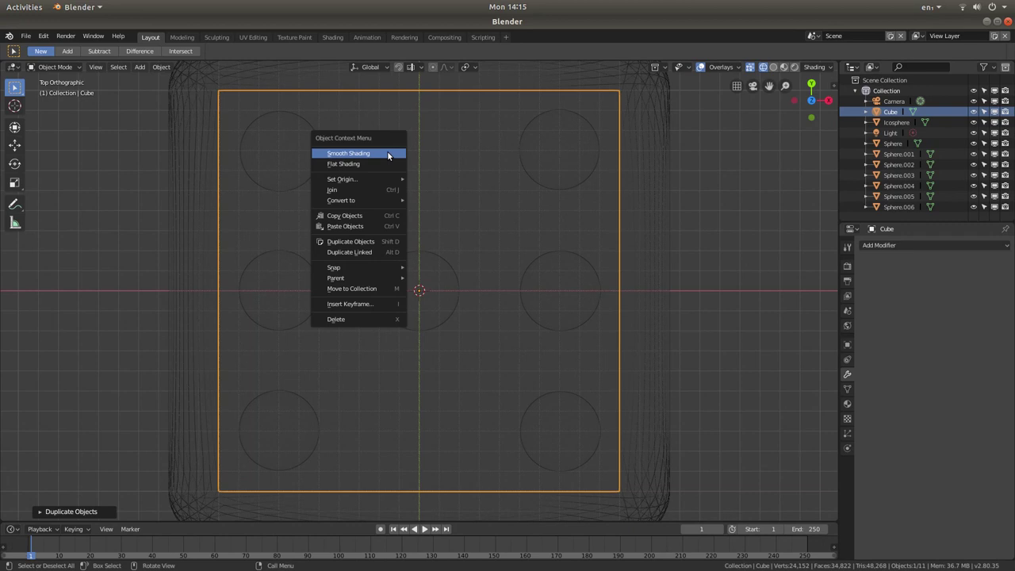
left_click(367, 319)
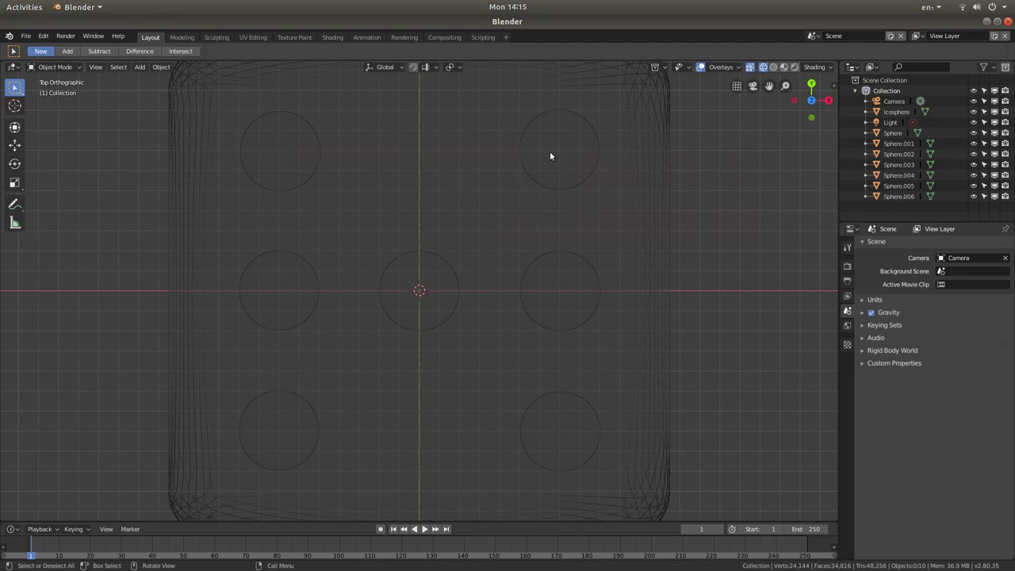
- Add another small UV sphere at the centre of the die
left_click(139, 68)
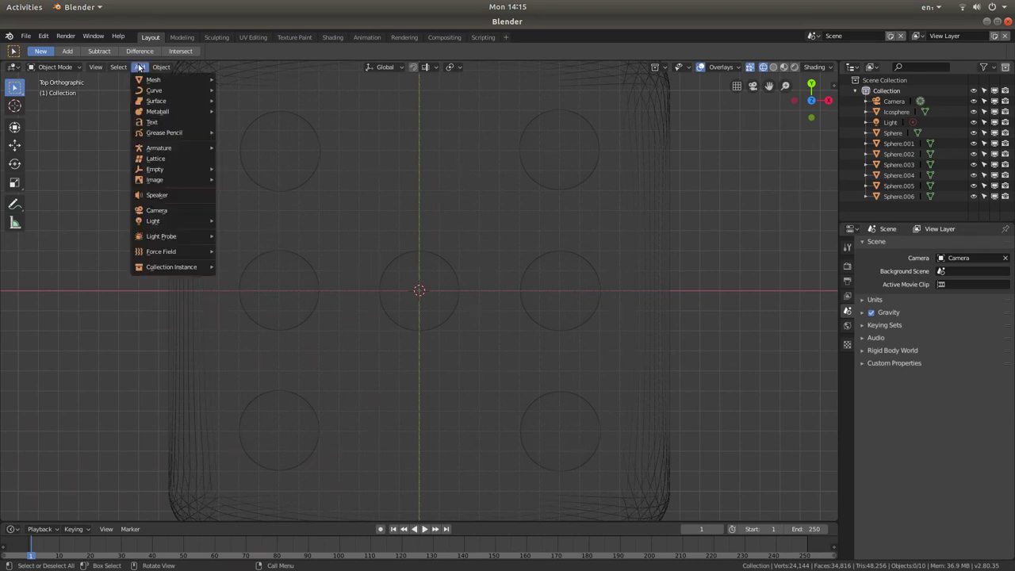
mouse_move(144, 81)
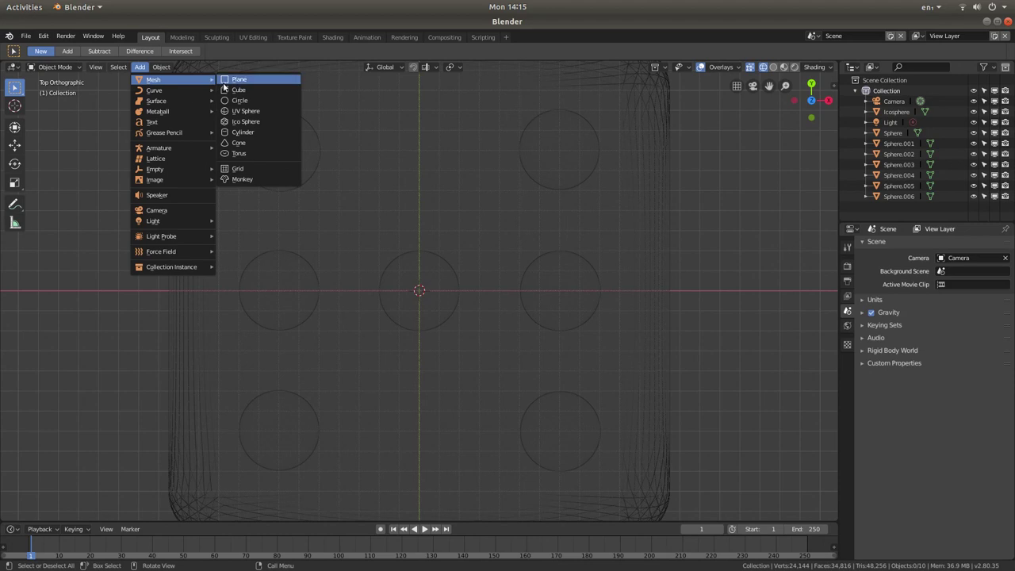
left_click(256, 112)
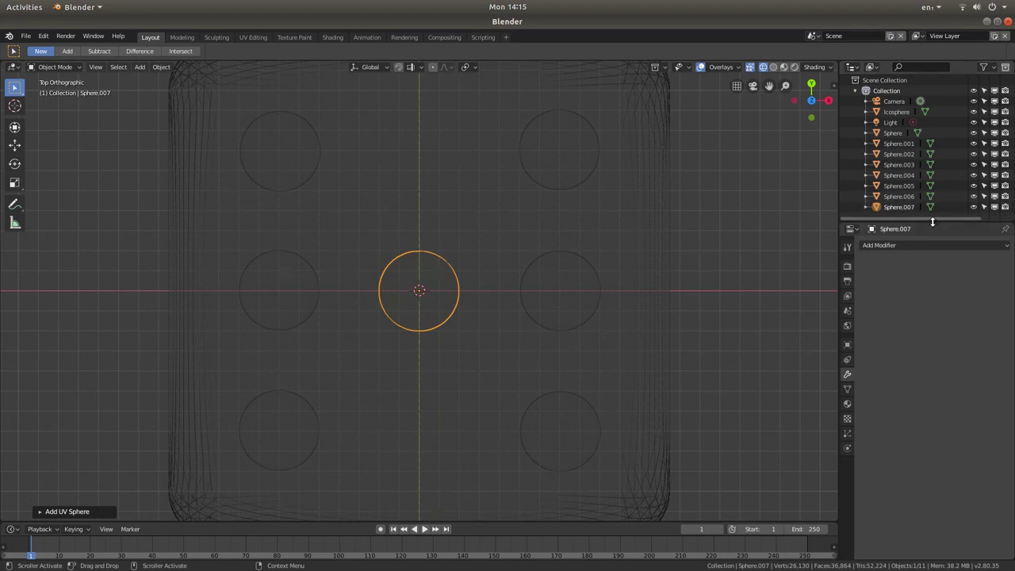
- Select all eight small spheres, Sphere through Sphere.007, and join them into one object with Sphere.007 active
left_click_drag(932, 221, 931, 226)
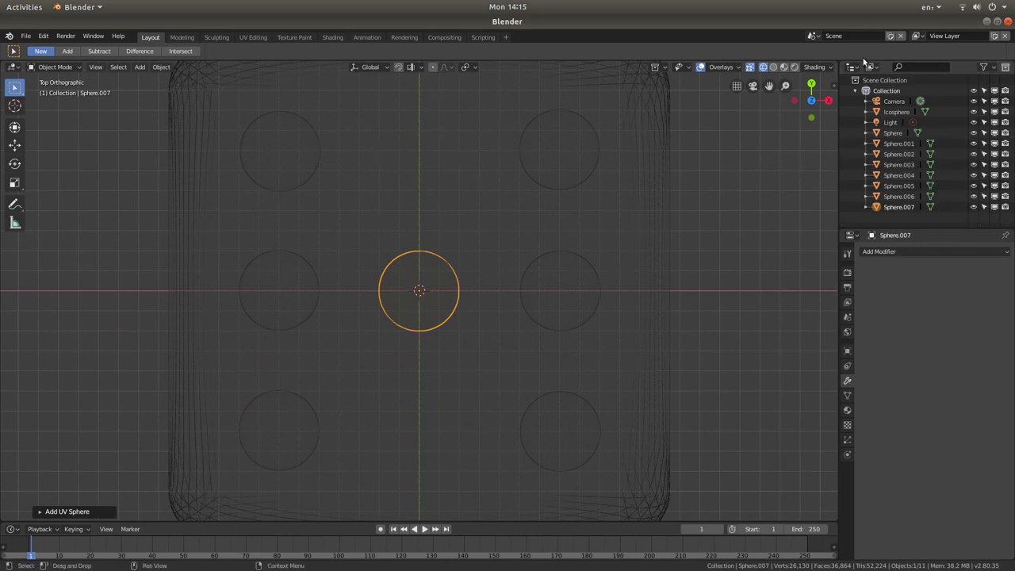
left_click(894, 136)
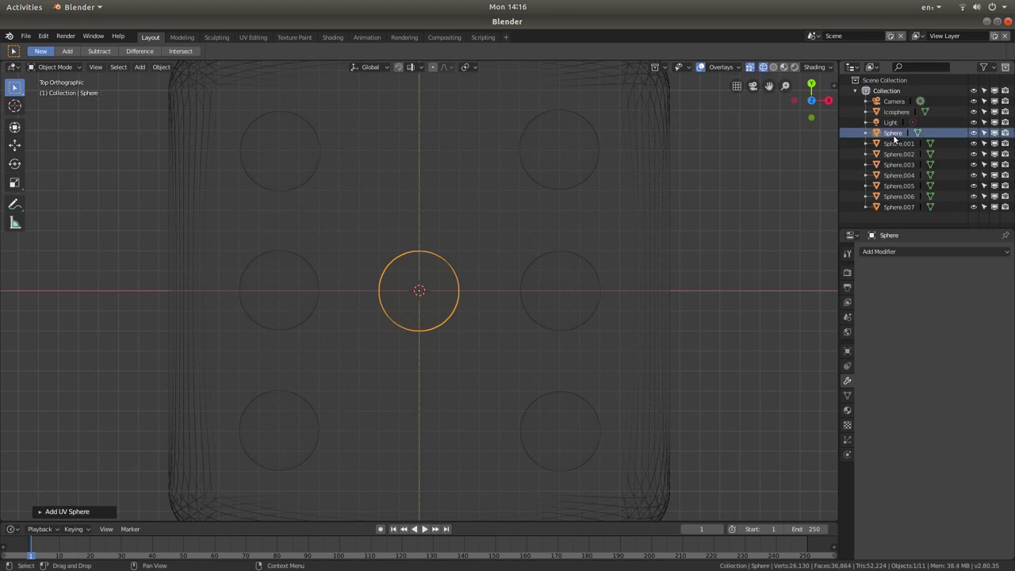
left_click(897, 143, "ctrl")
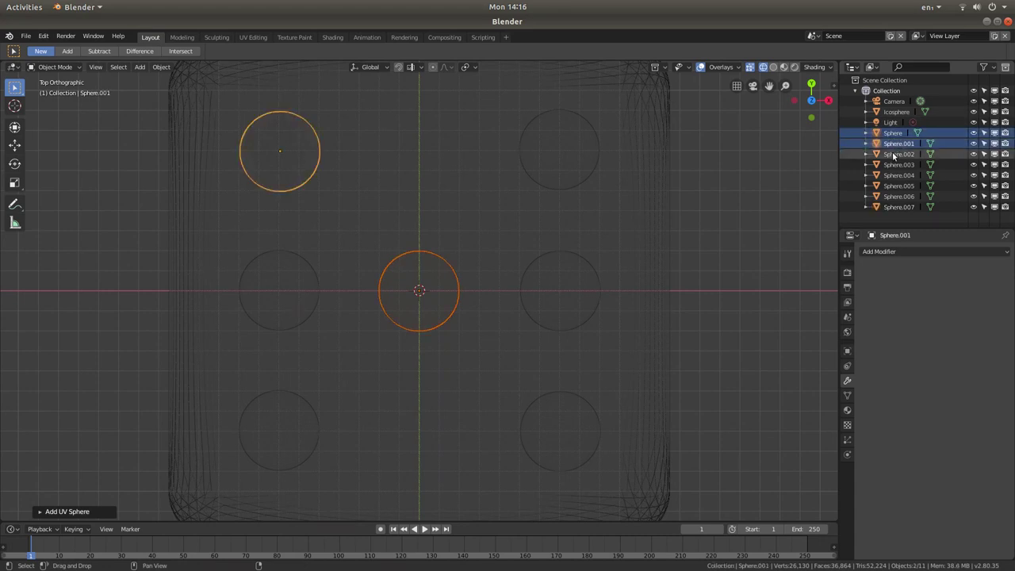
left_click(893, 154, "ctrl")
left_click(894, 164, "ctrl")
left_click(894, 174, "ctrl")
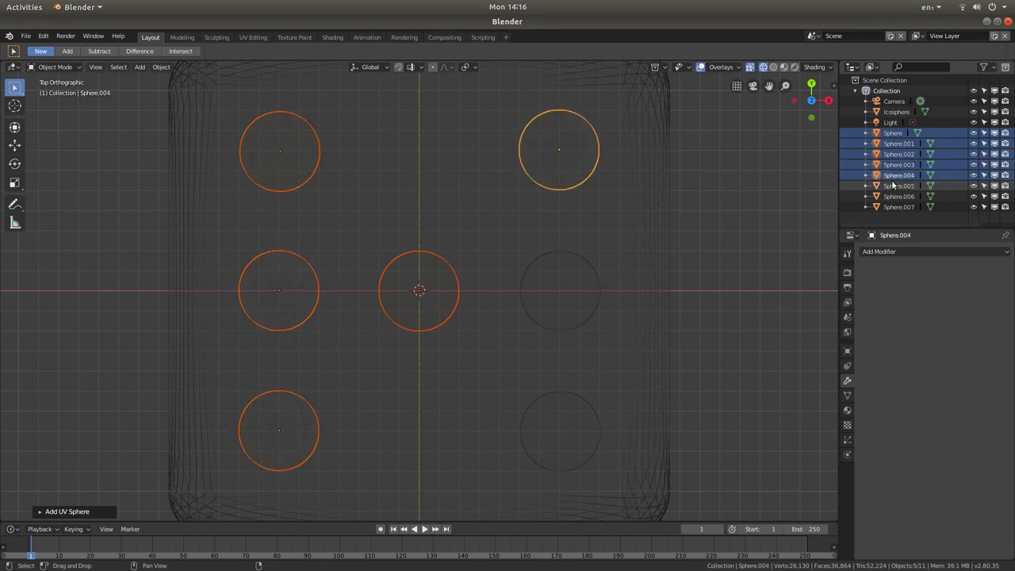
left_click(894, 185, "ctrl")
left_click(895, 196, "ctrl")
left_click(897, 207, "ctrl")
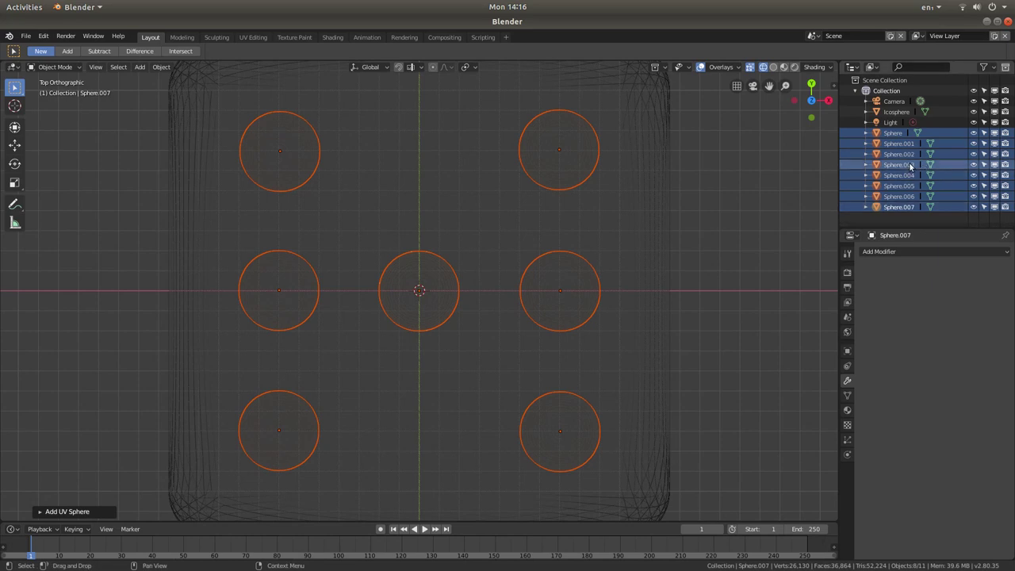
left_click(163, 68)
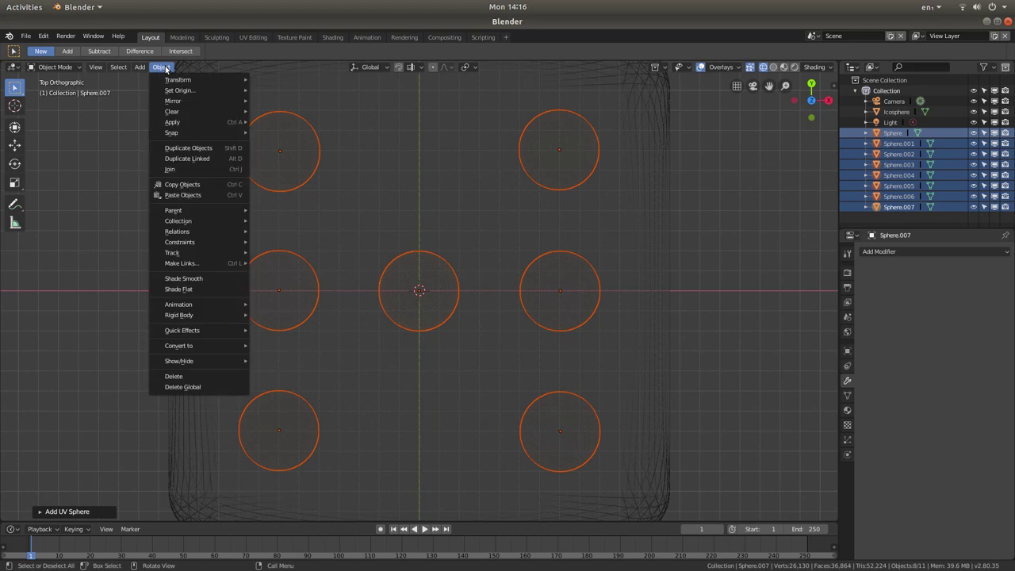
left_click(183, 170)
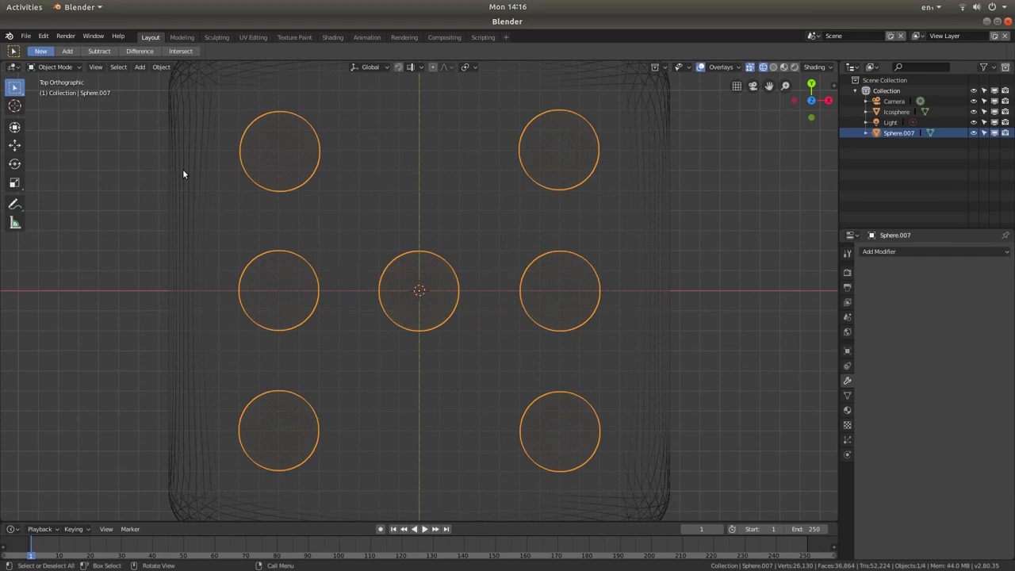
- Show the die and the joined spheres in solid shading from the front view, with the whole die in frame
left_click(774, 67)
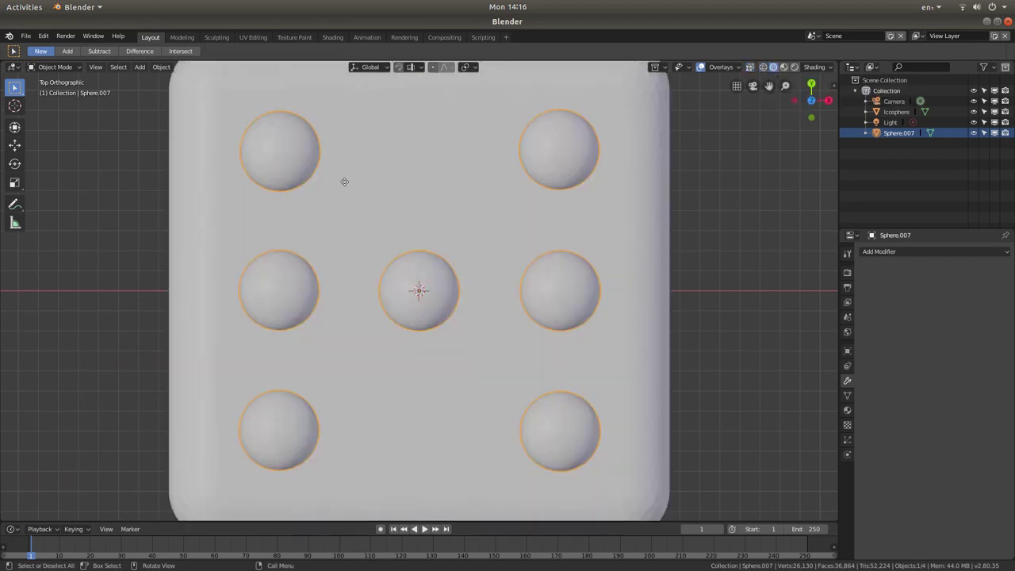
left_click(116, 67)
mouse_move(96, 69)
left_click(97, 69)
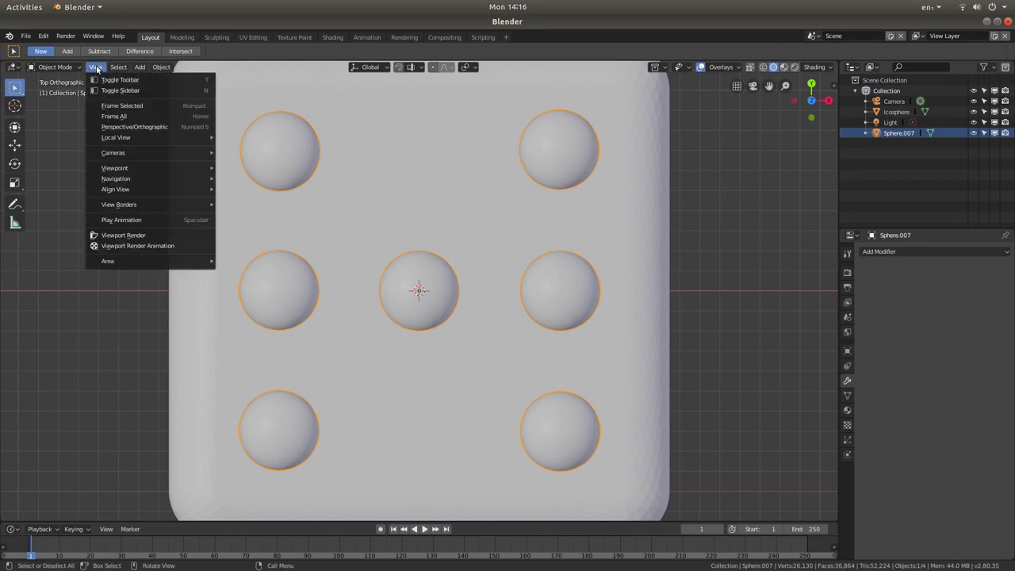
mouse_move(111, 168)
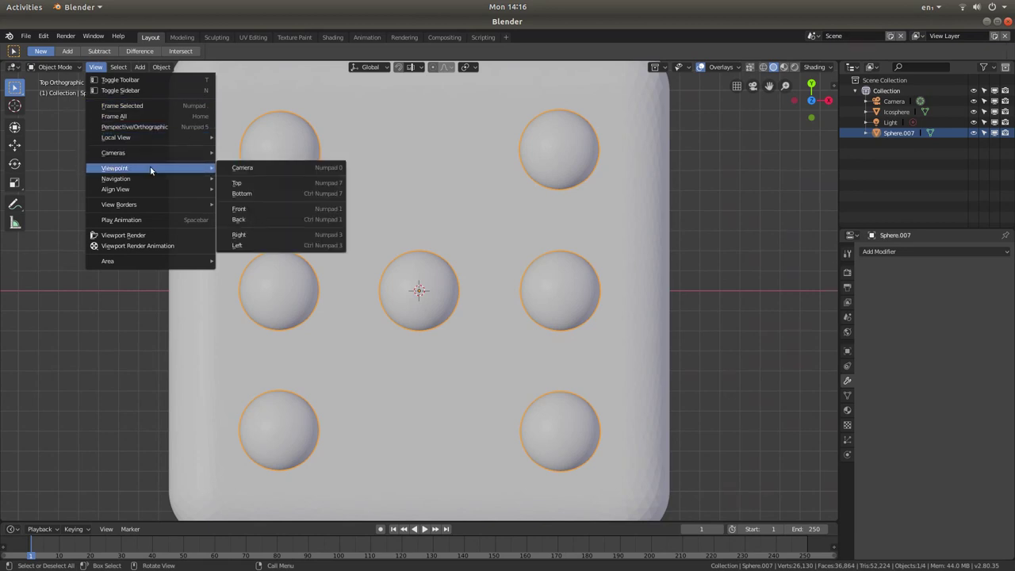
left_click(292, 207)
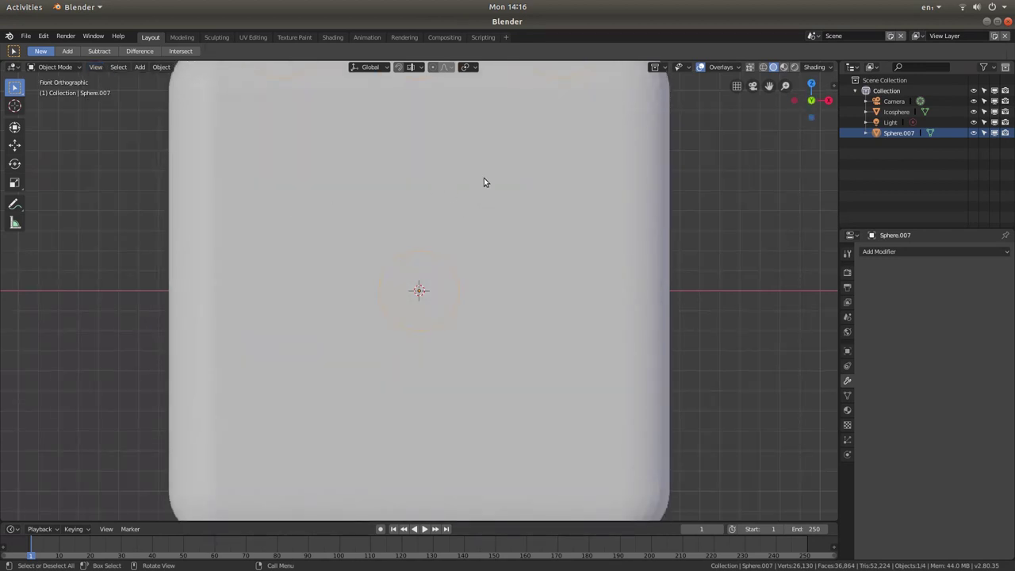
scroll(484, 182, "down", 3)
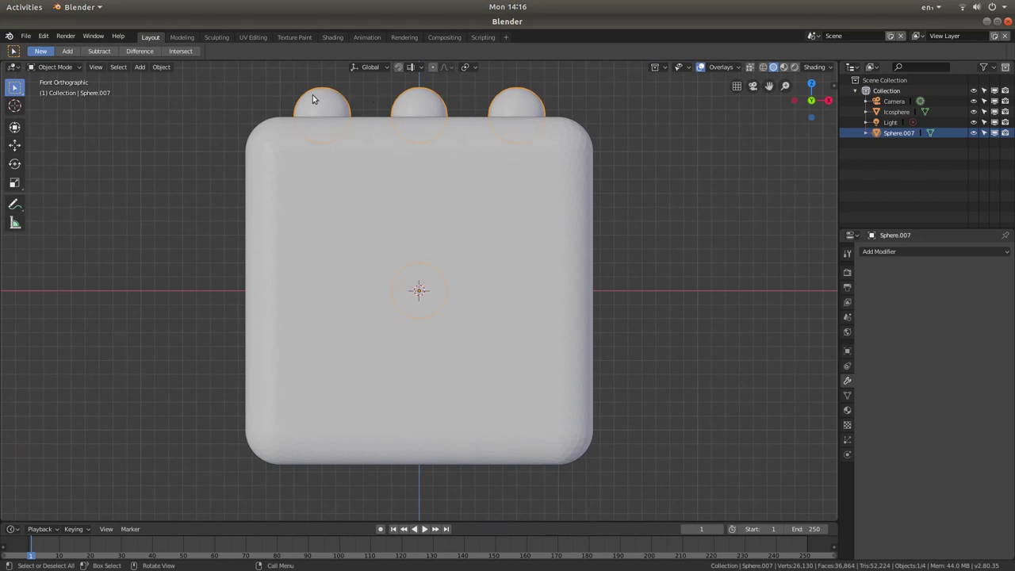
- Duplicate the joined spheres in place and rotate the copy 90° about the global Y axis onto the die's +X face
left_click(14, 165)
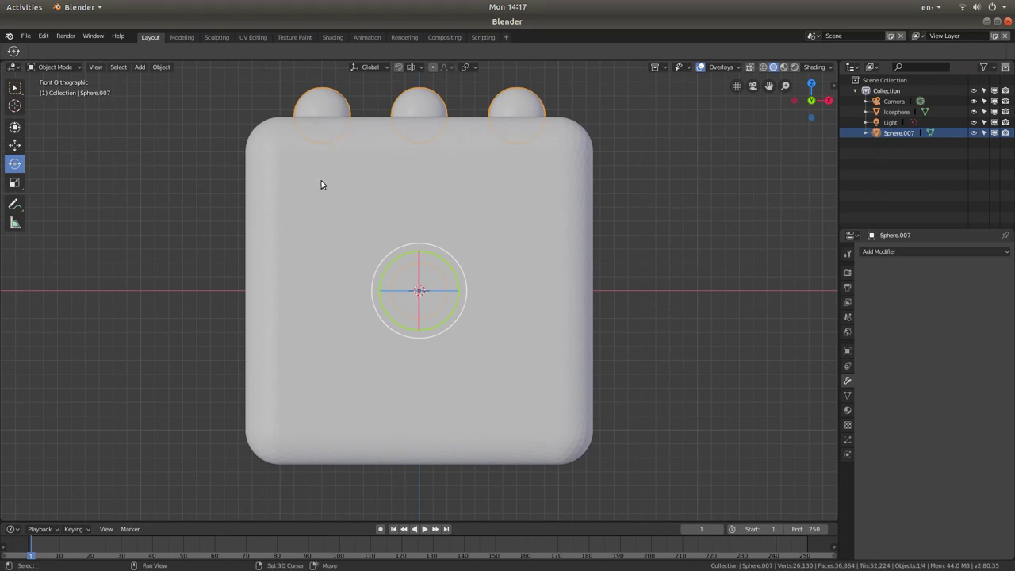
key("shift+d")
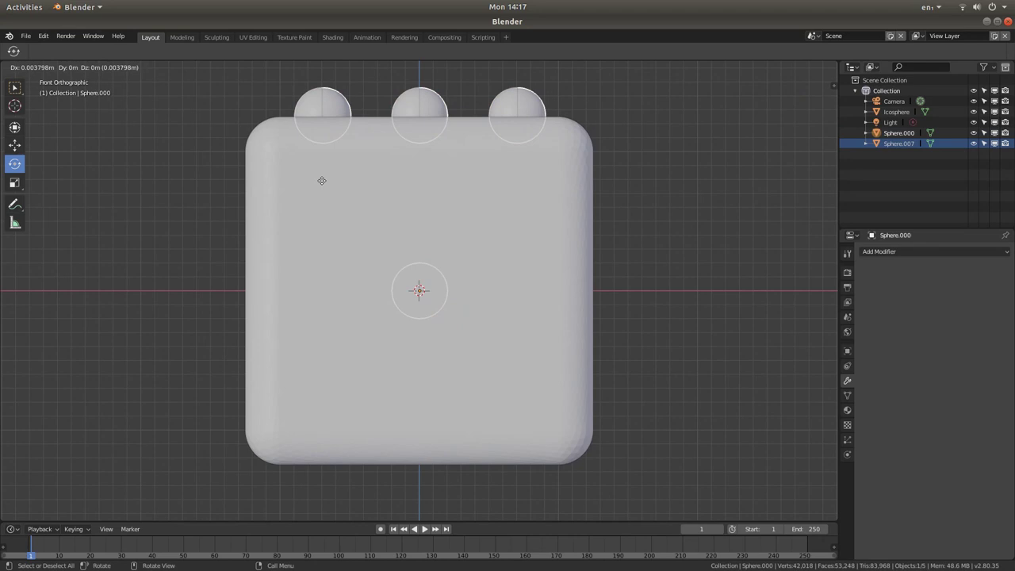
left_click(322, 181)
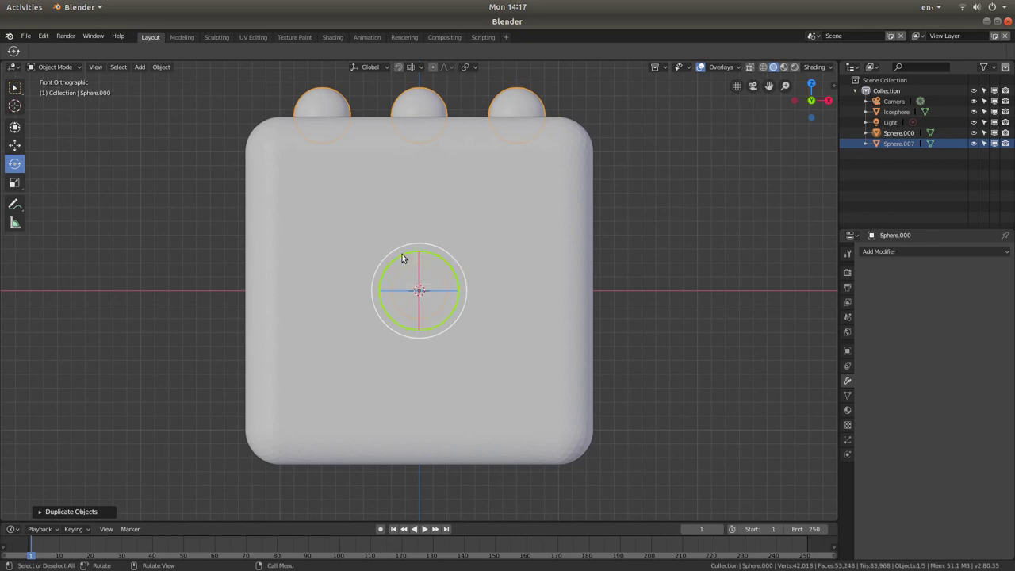
left_click(403, 257)
left_click(42, 514)
left_click(138, 453)
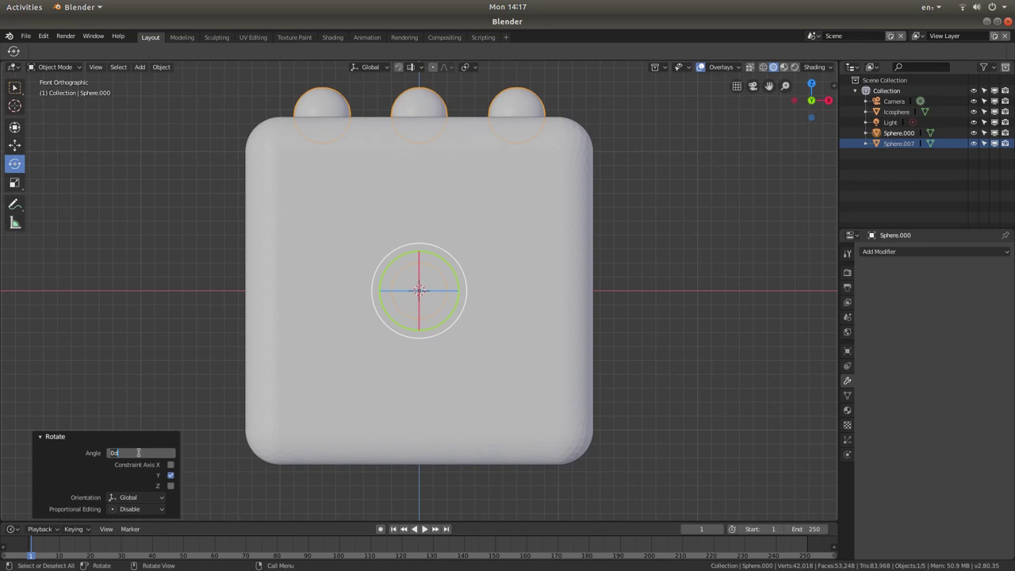
type("90")
key("Return")
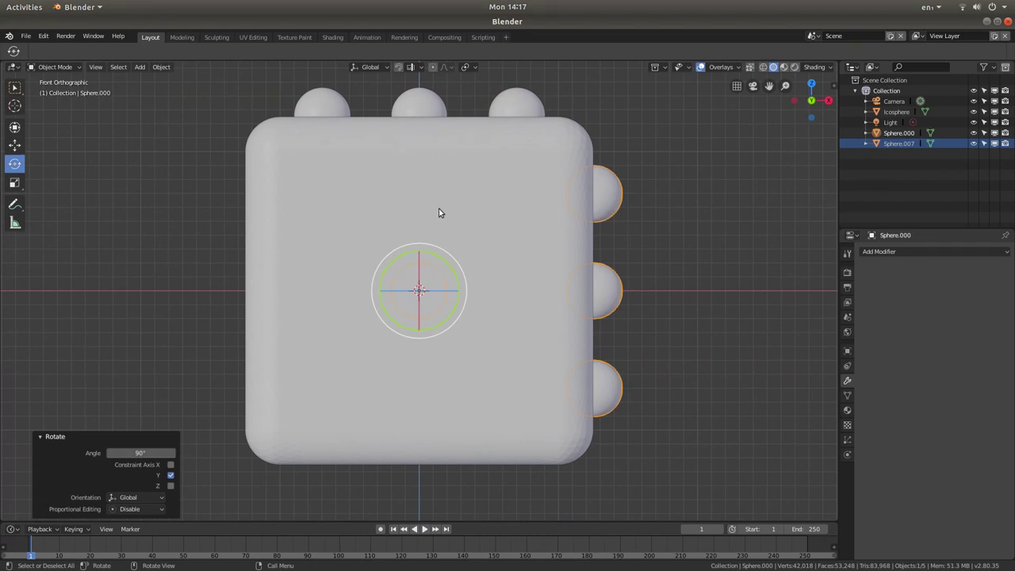
- Duplicate the spheres on the +X side in place and rotate the copy 90° about Y onto the die's underside
key("shift+d")
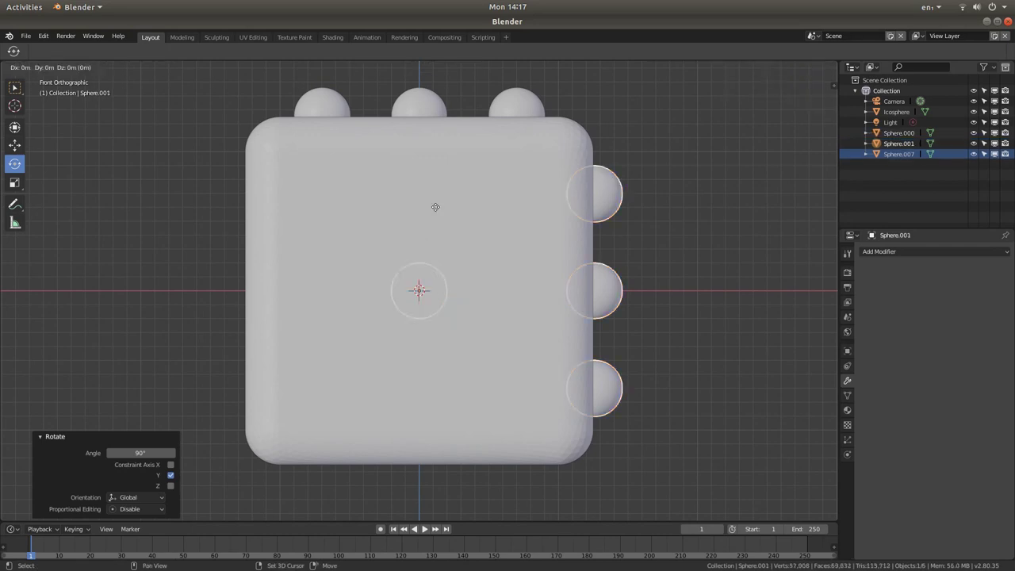
right_click(435, 207)
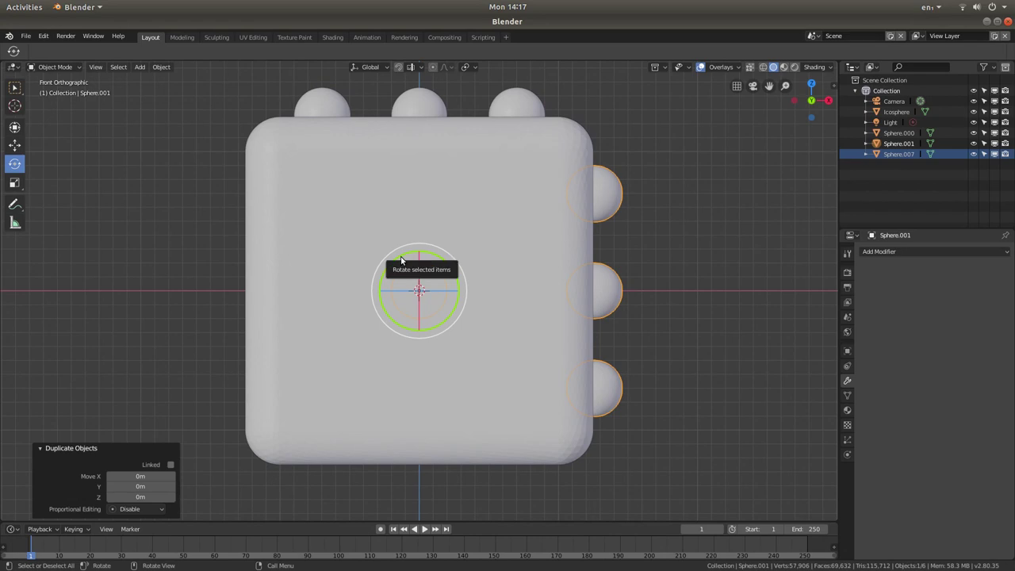
left_click_drag(402, 260, 372, 270)
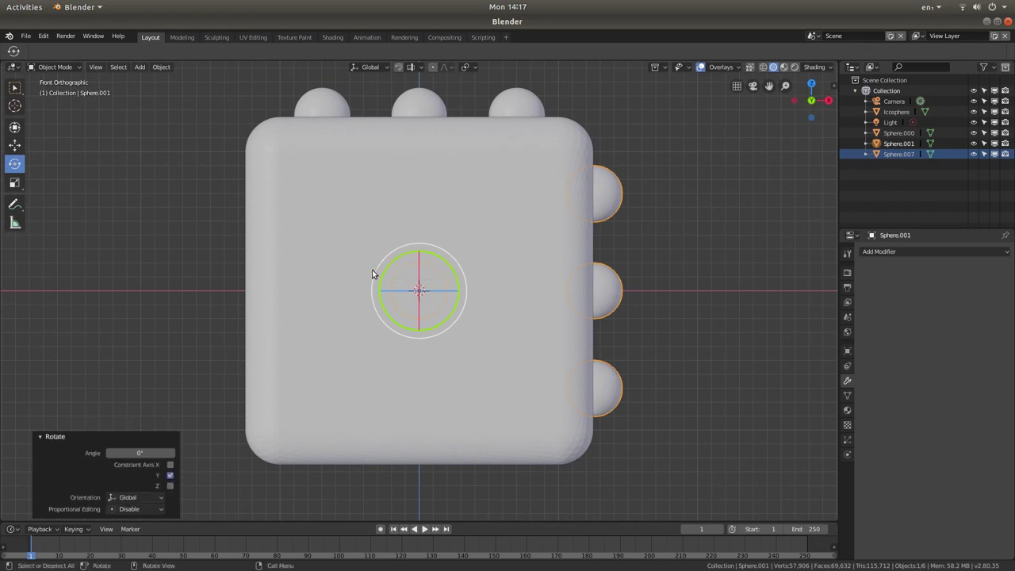
left_click(140, 453)
type("90")
key("Return")
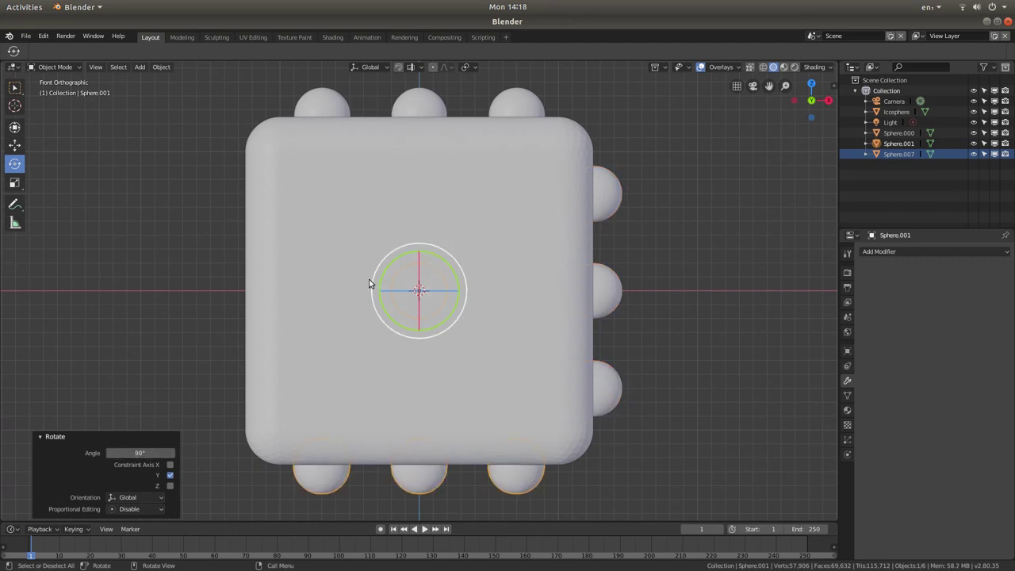
- Duplicate the underside spheres in place and rotate the copy 90° about Y onto the die's -X face
key("shift+d")
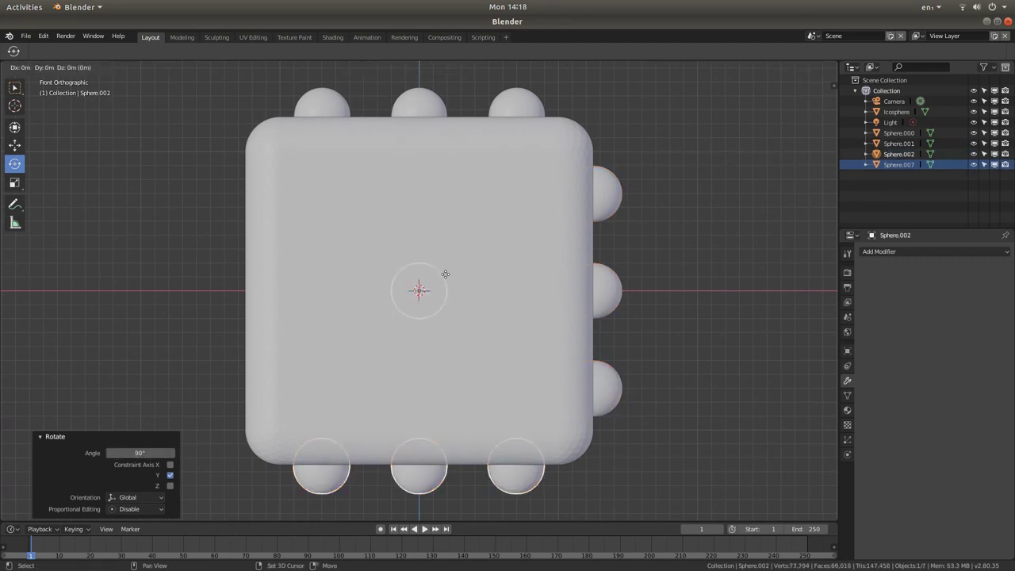
key("Escape")
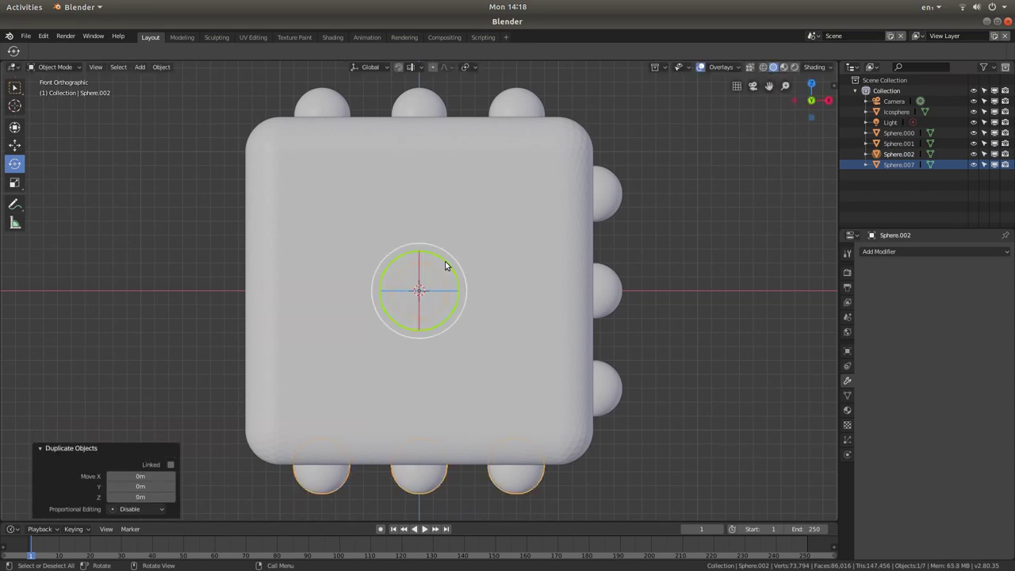
left_click(445, 265)
left_click(140, 453)
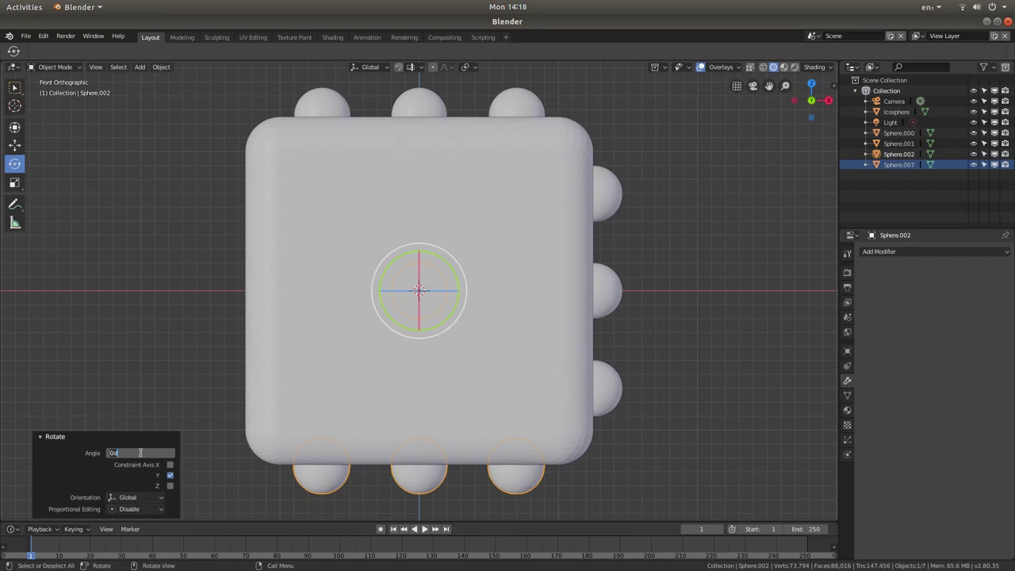
type("90")
key("Return")
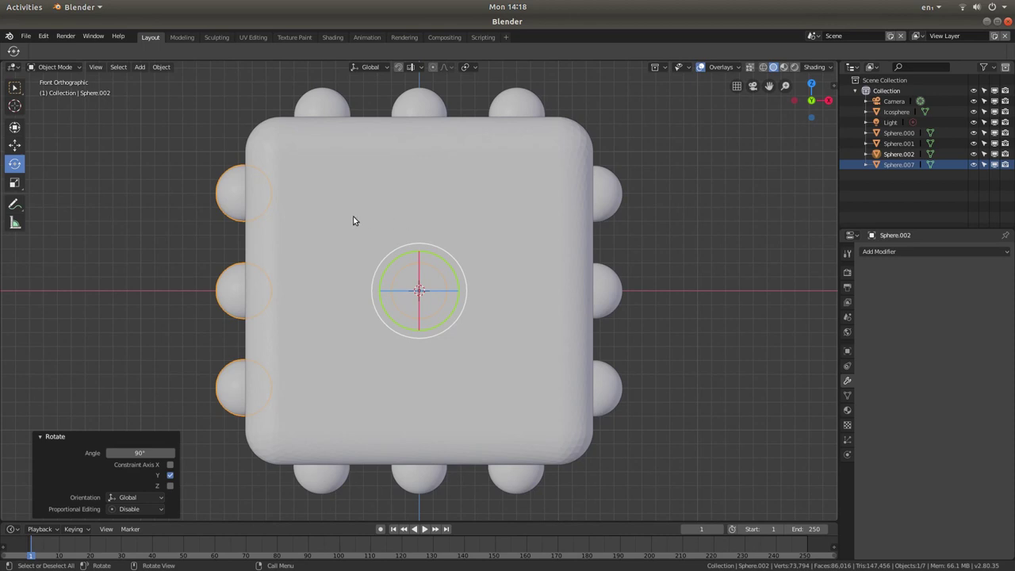
- Duplicate the -X side spheres in place and rotate the copy 90° about the Z axis onto the die's front face
key("shift+d")
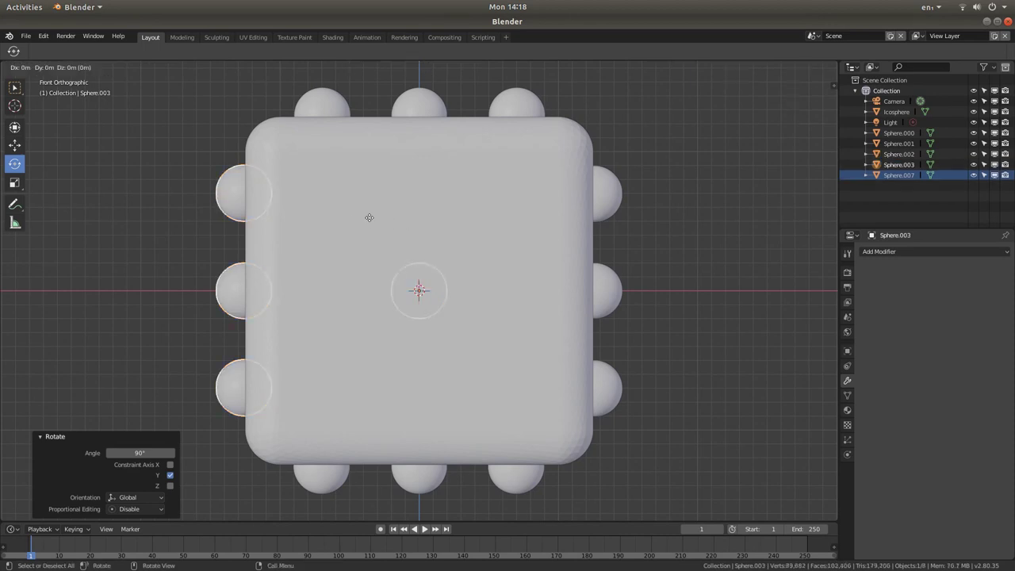
key("Escape")
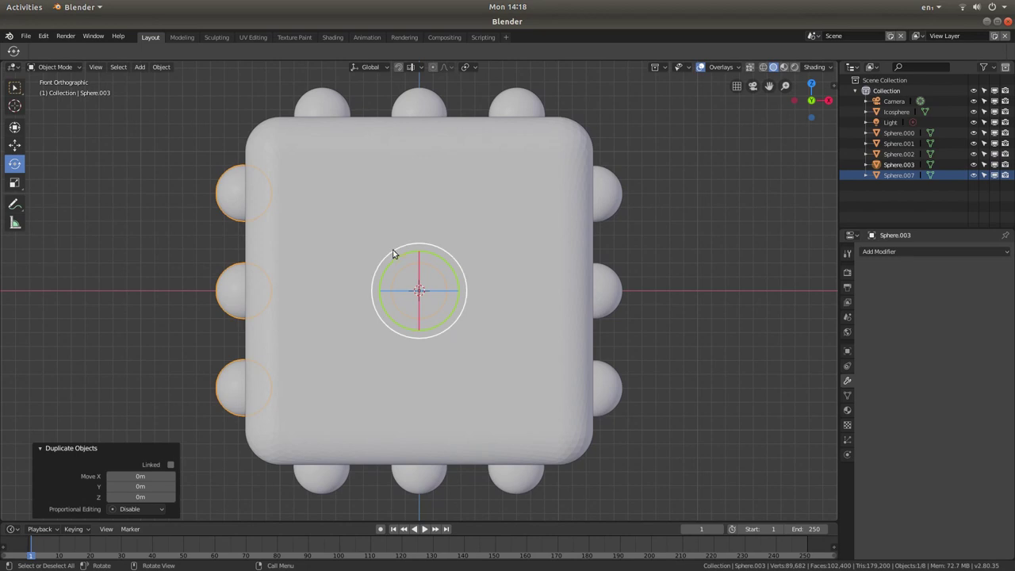
left_click(394, 290)
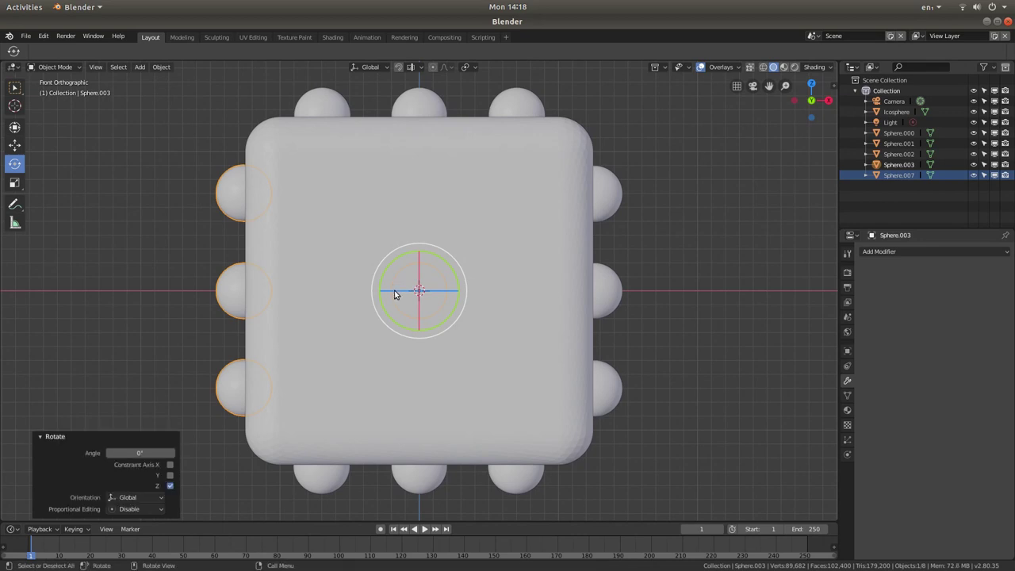
left_click(132, 452)
type("90")
key("Return")
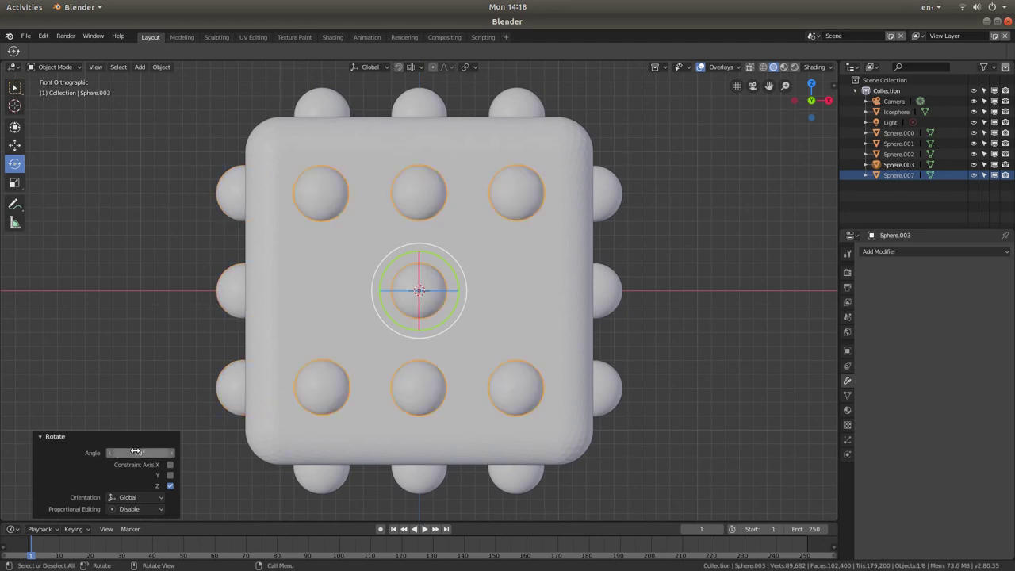
- Duplicate the front spheres in place and rotate the copy 180° about the Z axis onto the die's back face
key("shift+d")
right_click(329, 256)
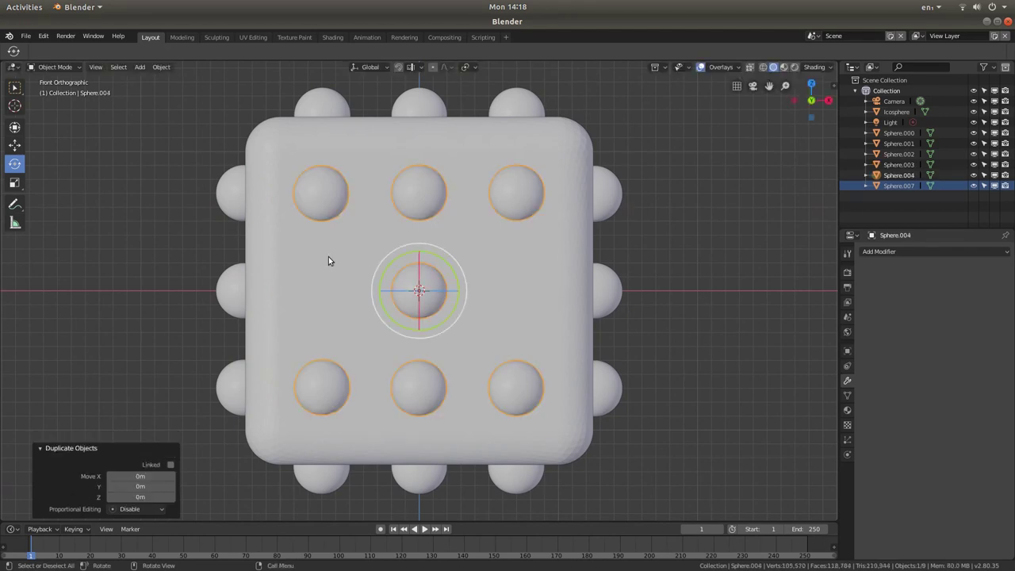
left_click(404, 293)
left_click(126, 455)
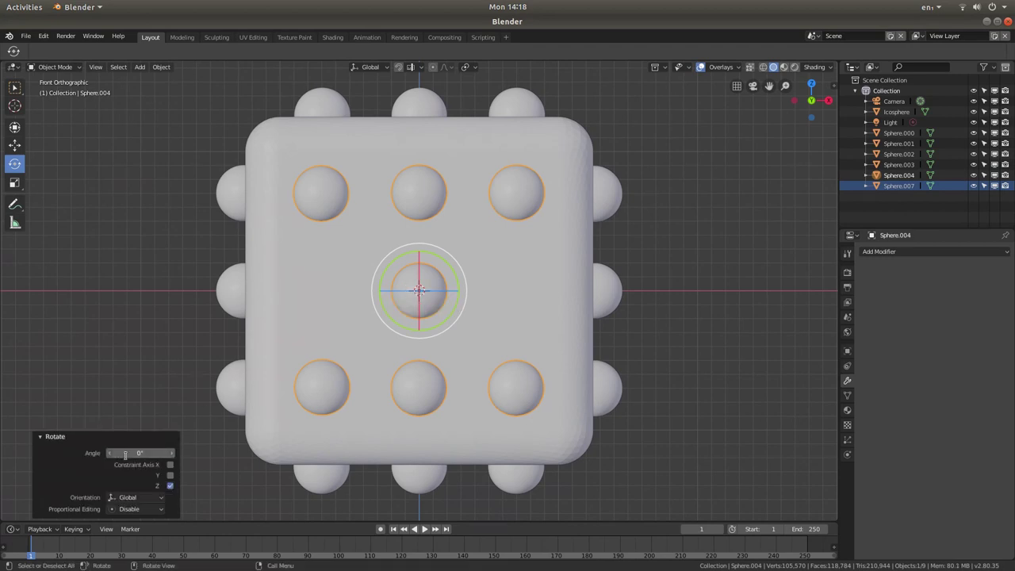
type("180")
key("Return")
left_click(40, 436)
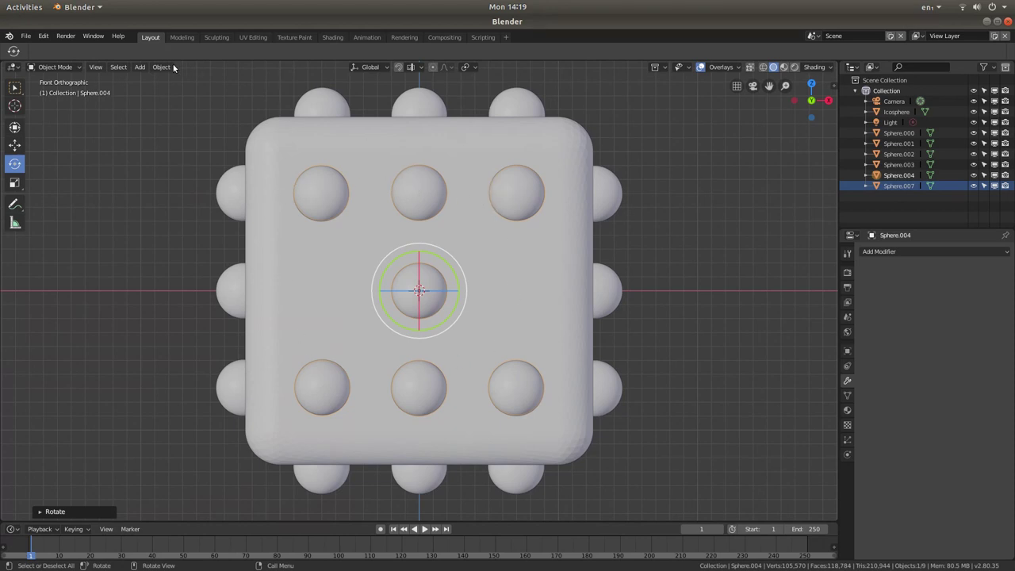
- Show the die from the bottom view to examine how the spheres are arranged on its underside
left_click(93, 67)
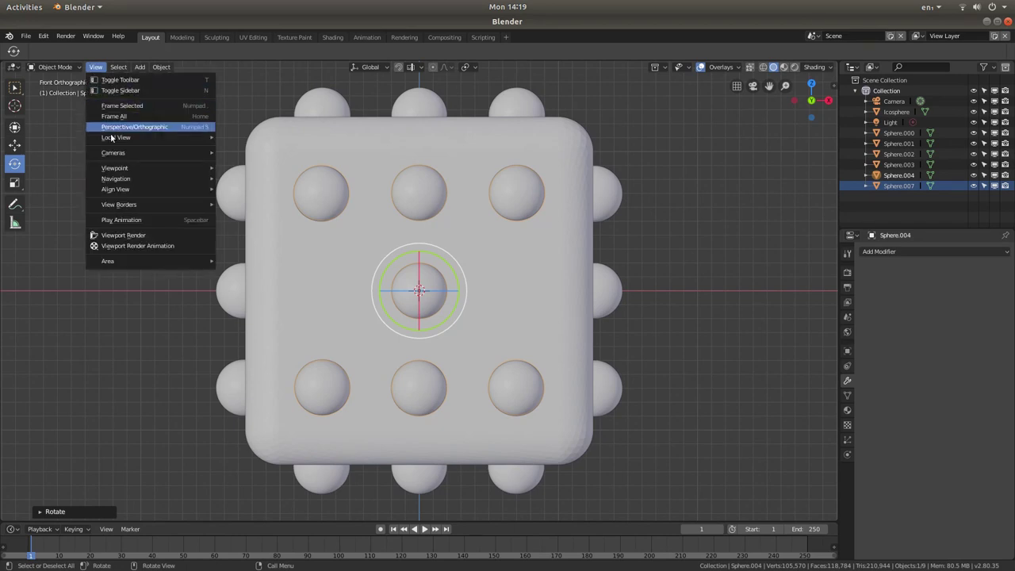
mouse_move(125, 168)
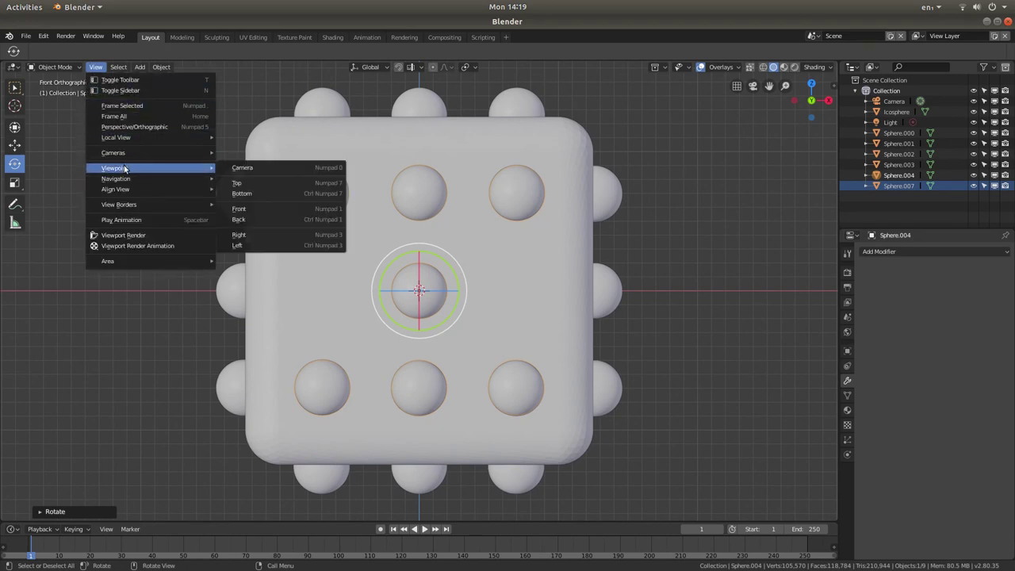
left_click(273, 193)
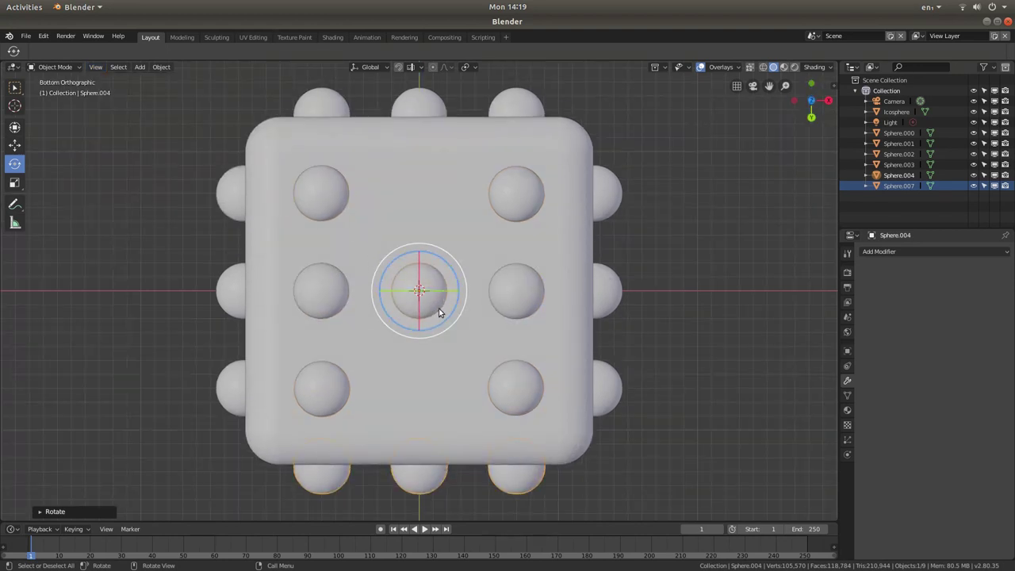
left_click_drag(427, 297, 431, 284)
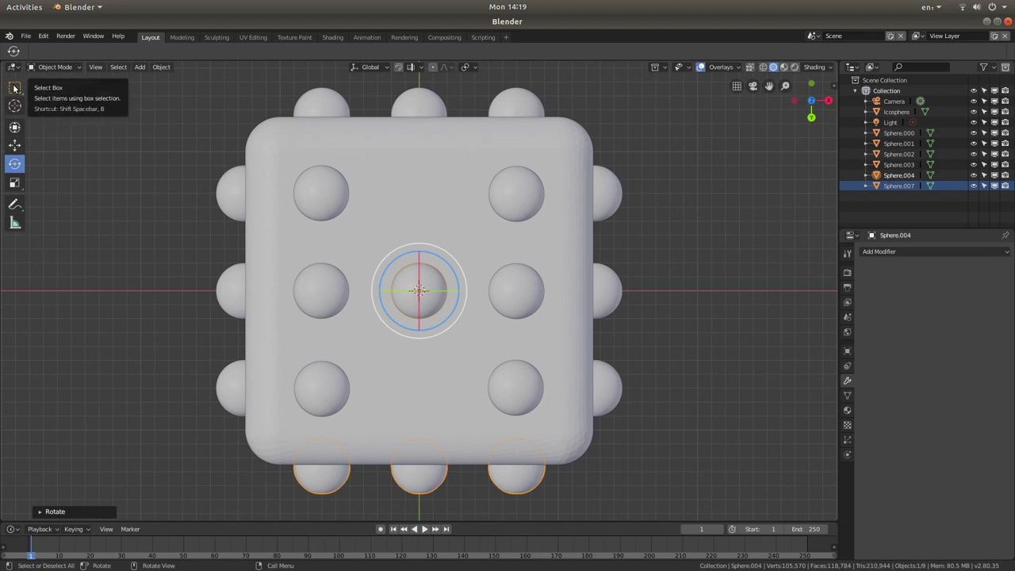
left_click_drag(15, 88, 83, 108)
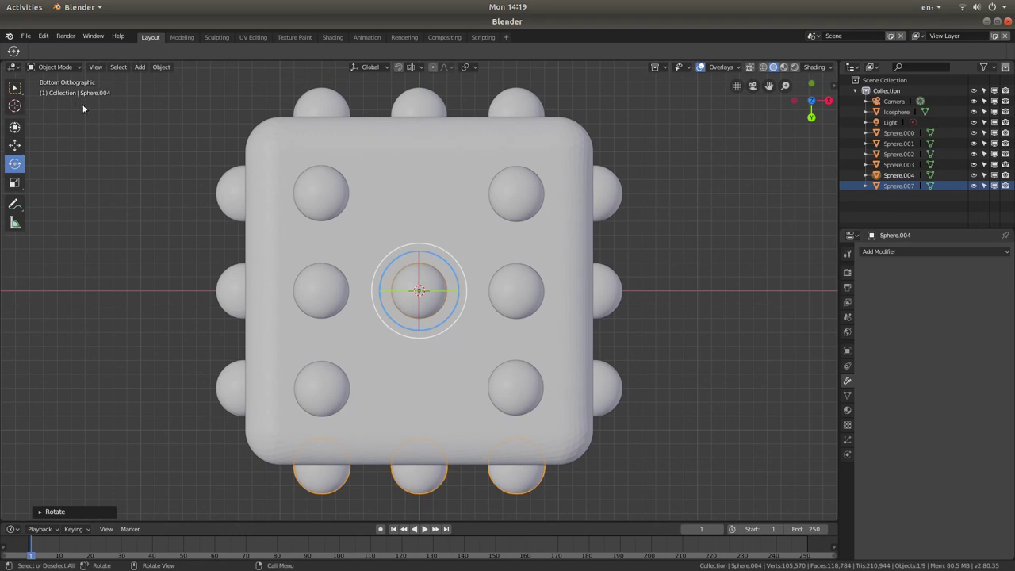
- Select all six groups of spheres around the die and join them into a single object
left_click(14, 88)
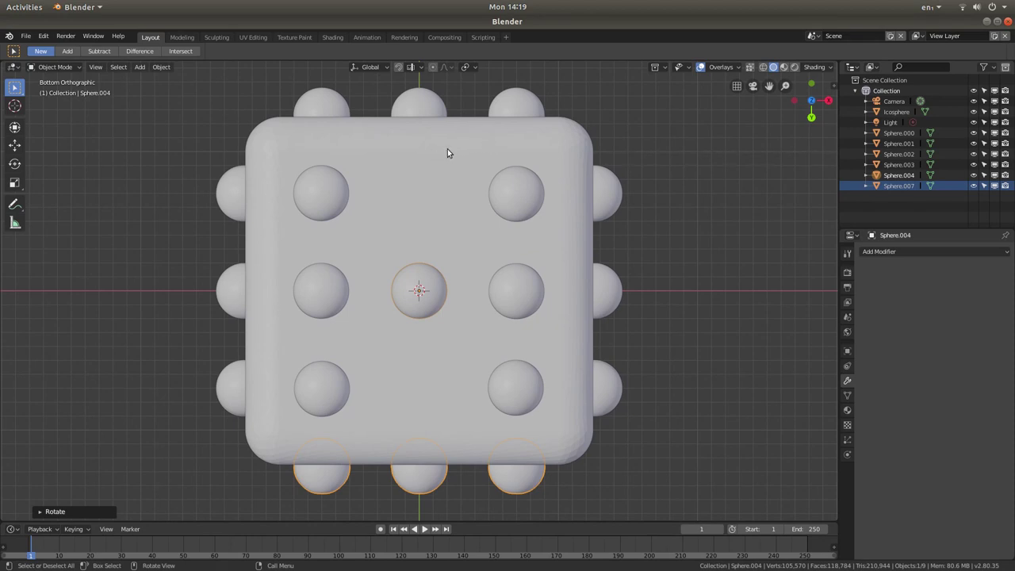
middle_click_drag(475, 153, 428, 222)
scroll(508, 134, "up", 2)
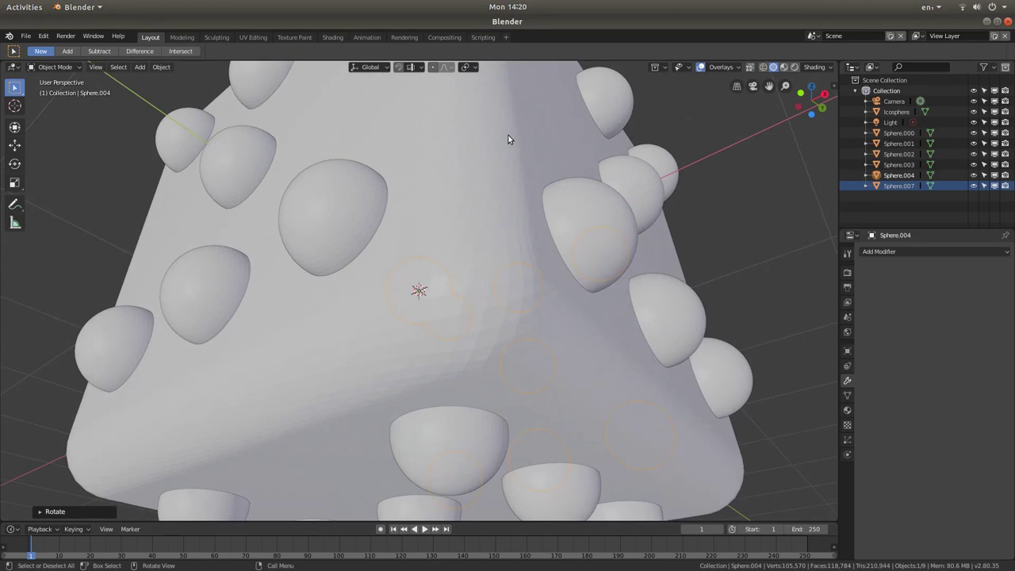
scroll(503, 191, "down", 4)
scroll(453, 142, "down", 2)
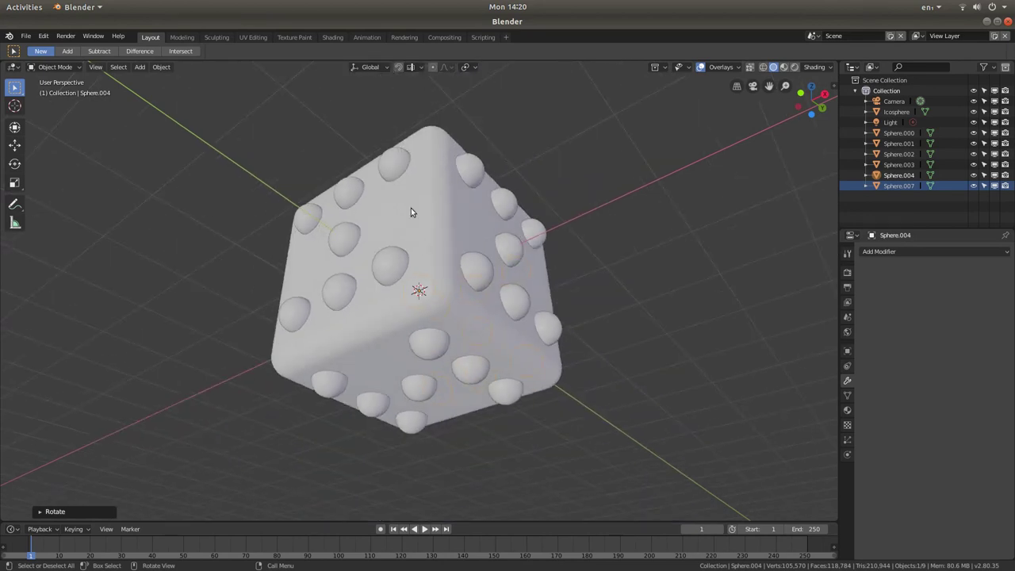
scroll(426, 204, "up", 1)
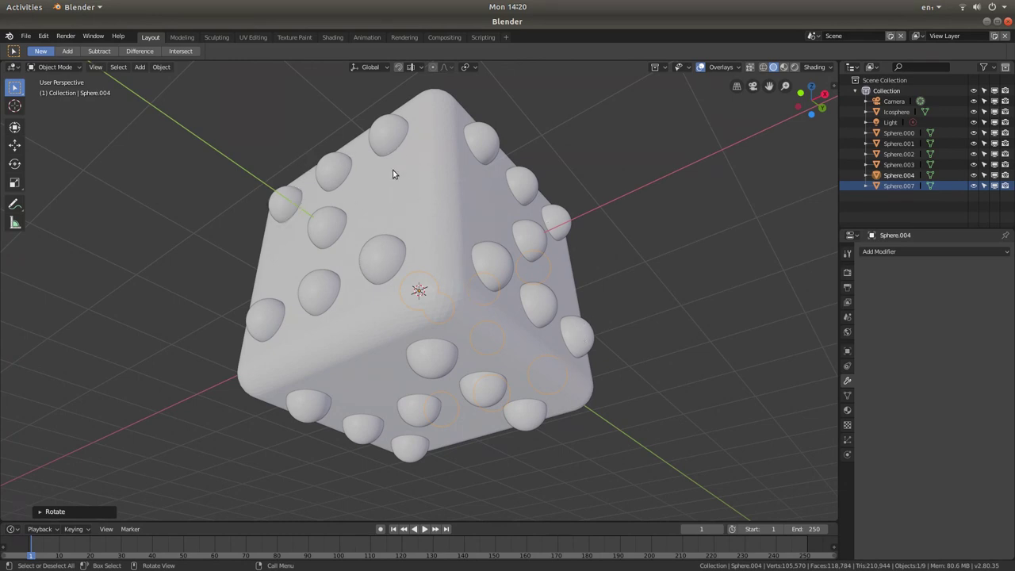
left_click(333, 175, "shift")
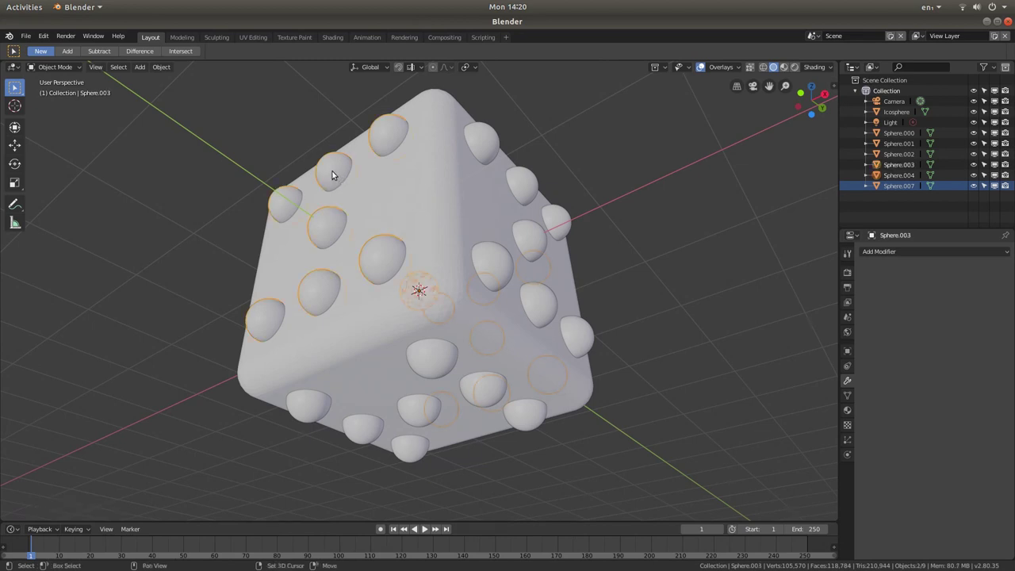
left_click(480, 147, "shift")
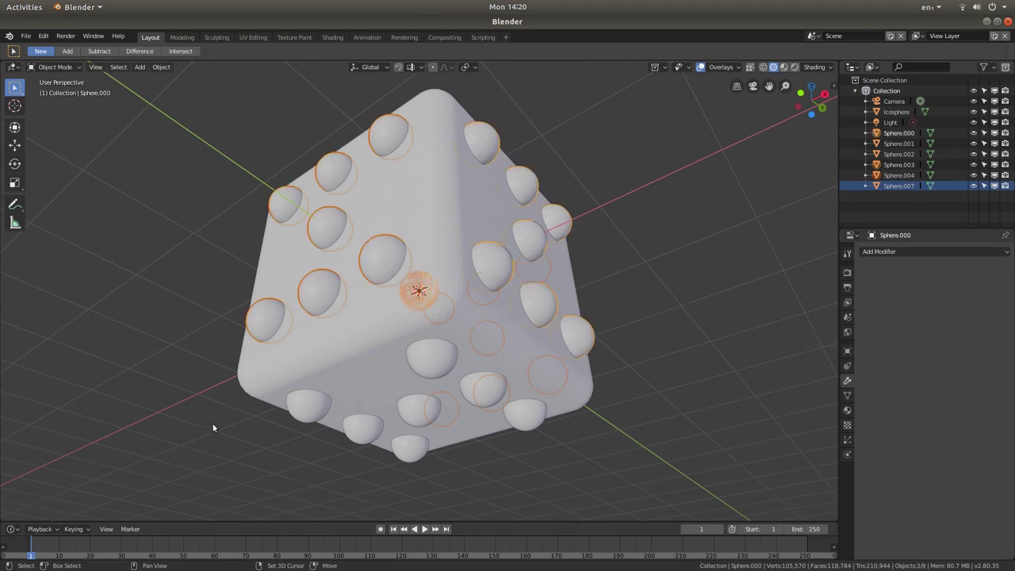
left_click(309, 408, "shift")
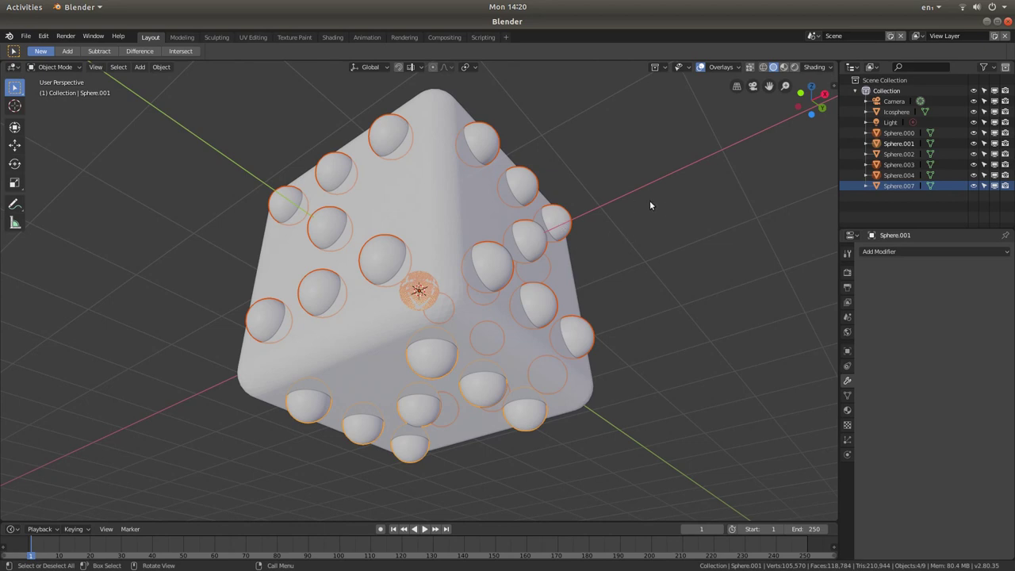
middle_click_drag(664, 209, 355, 323)
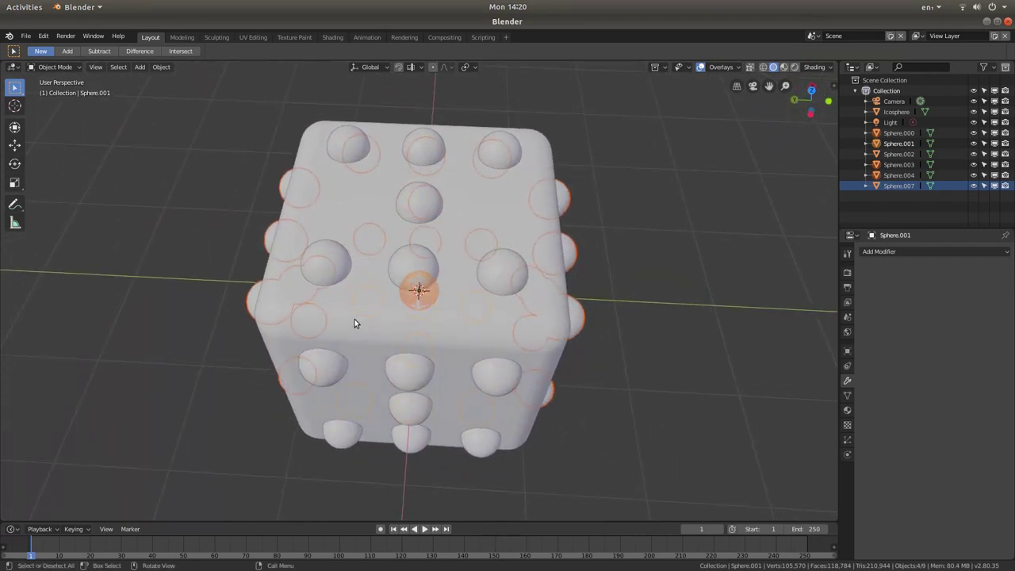
left_click(338, 143, "shift")
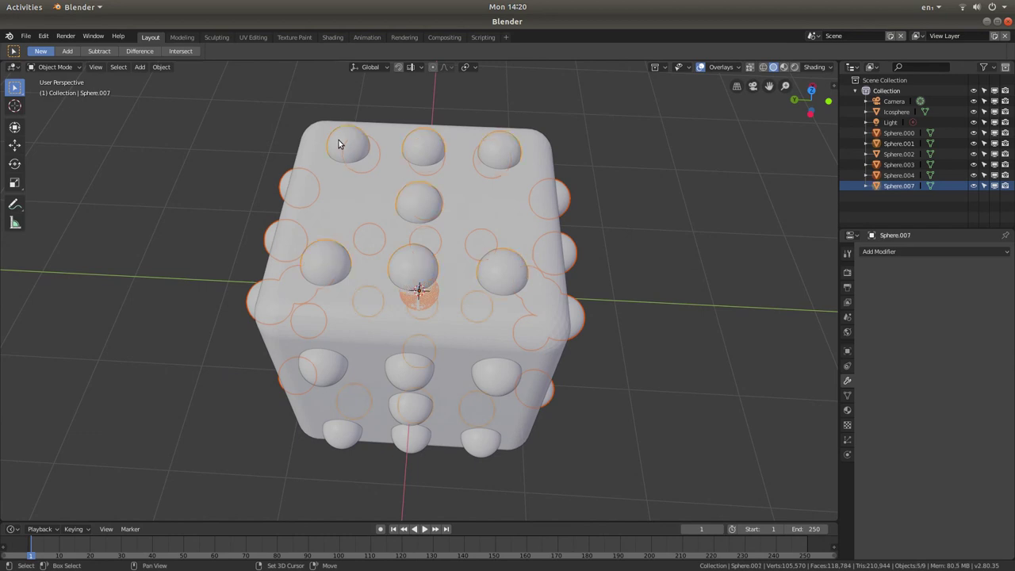
left_click(502, 377, "shift")
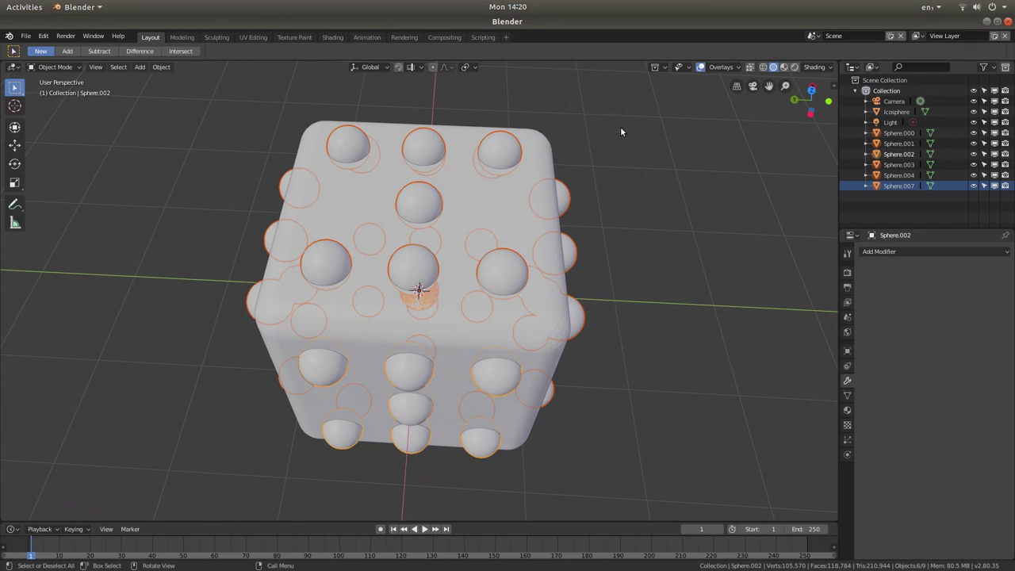
key("alt")
middle_click_drag(621, 134, 633, 309)
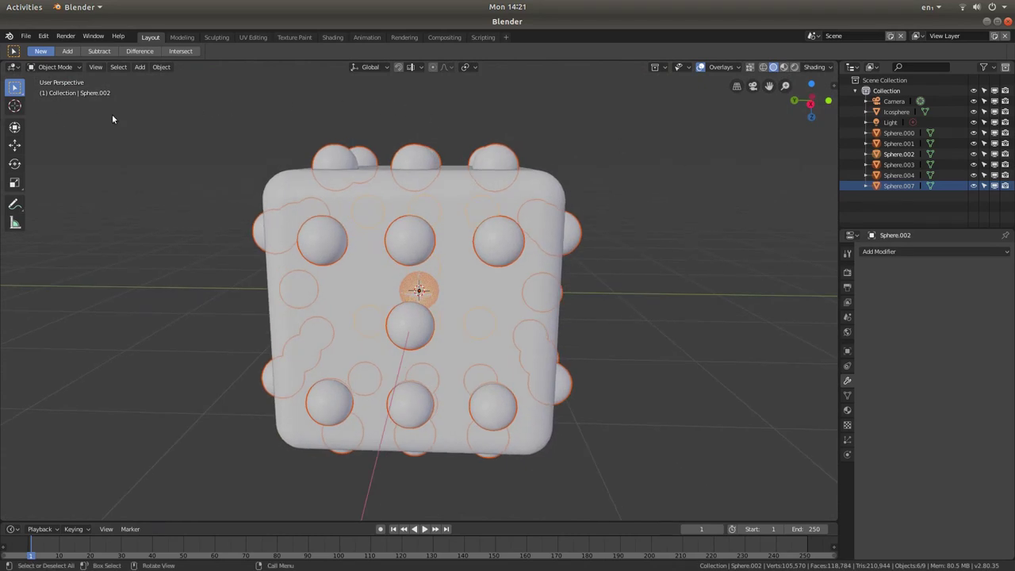
left_click(159, 67)
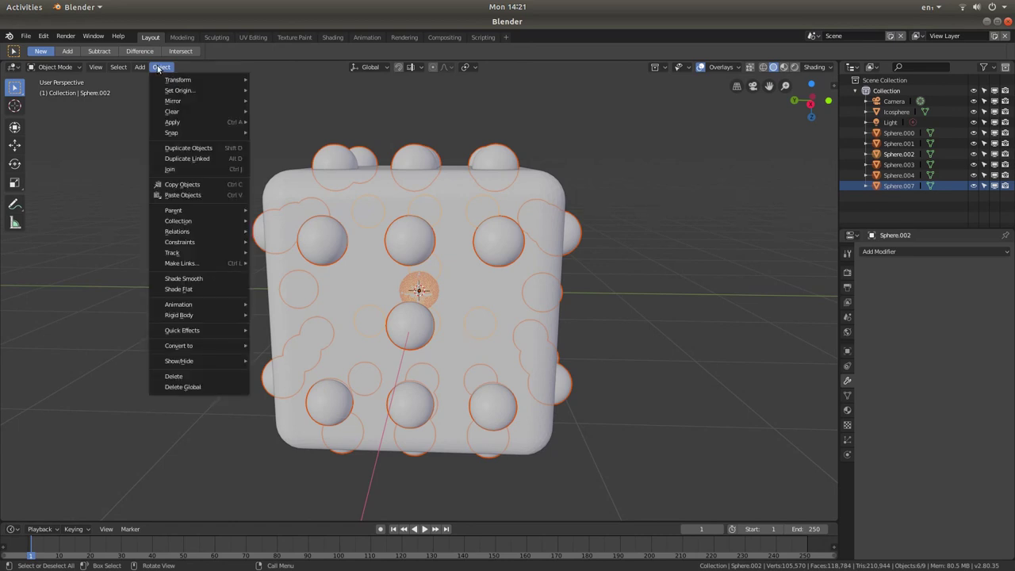
left_click(176, 169)
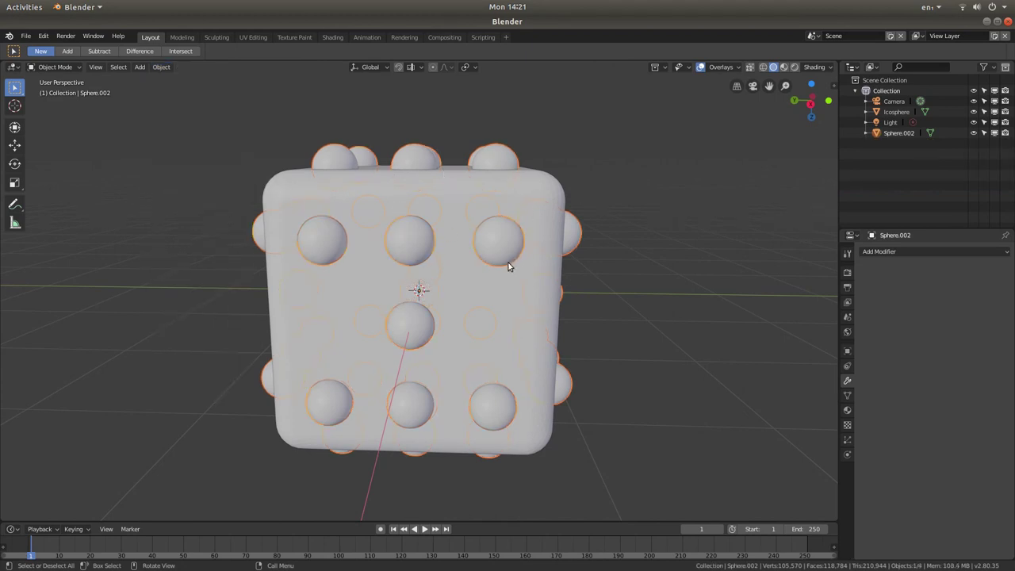
- Separate the joined spheres by loose parts in Edit Mode, then return to Object Mode
middle_click_drag(453, 122, 438, 182)
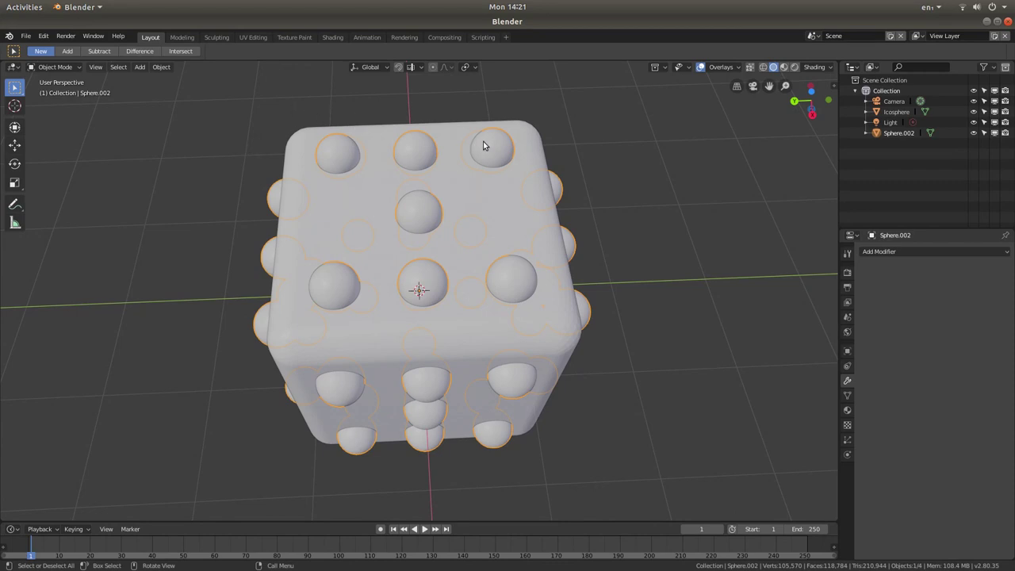
left_click(55, 69)
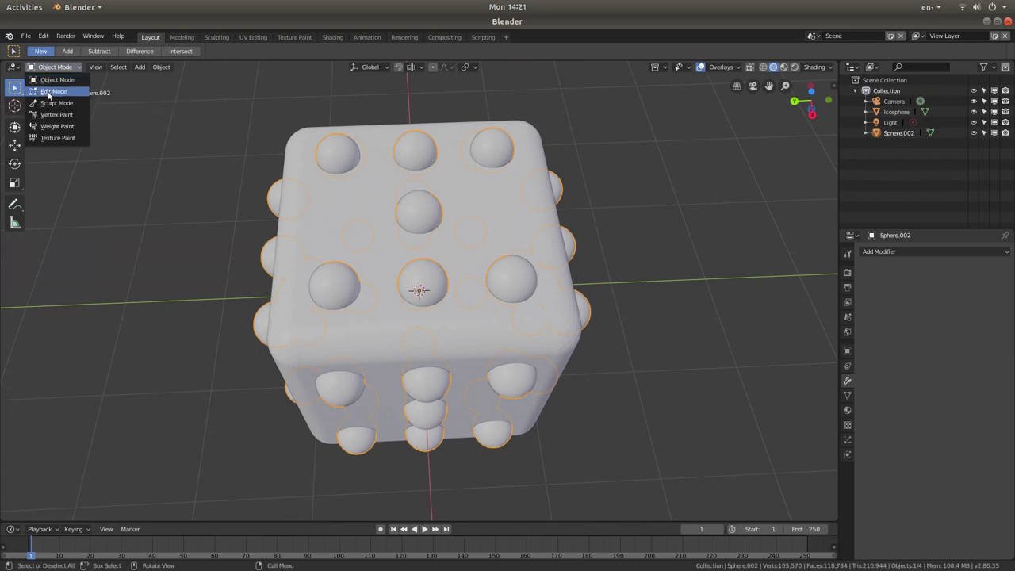
left_click(49, 96)
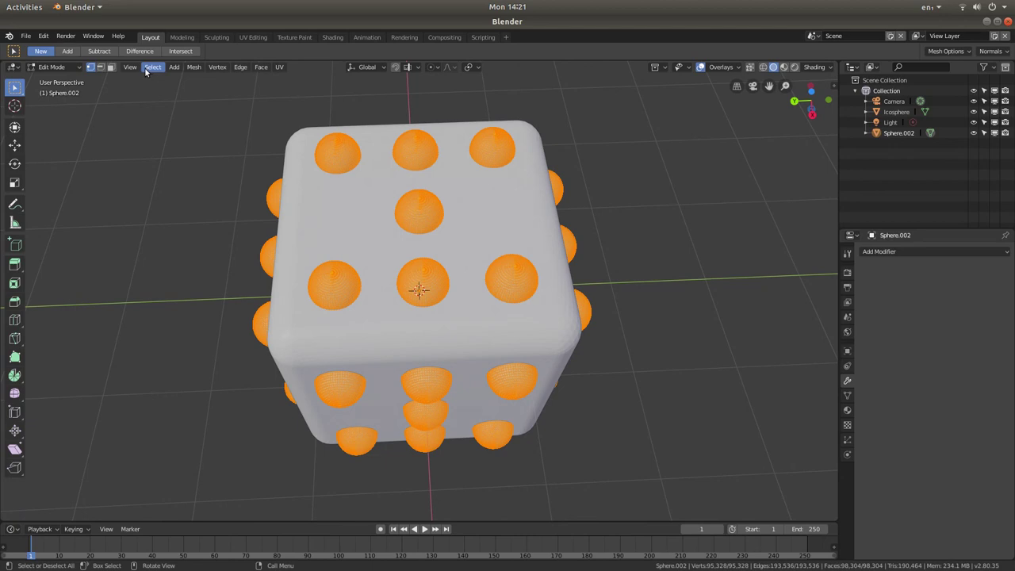
left_click(195, 68)
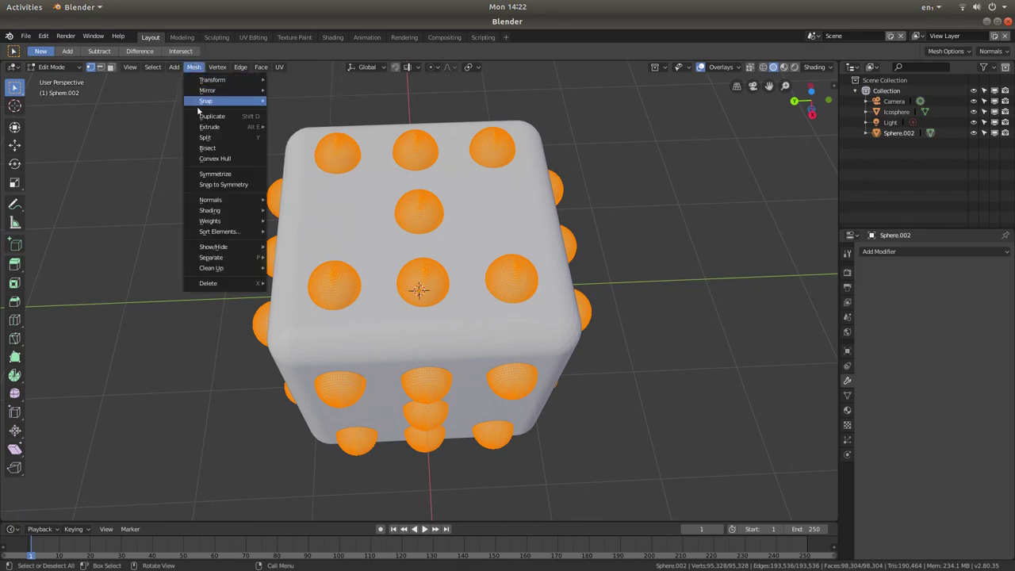
mouse_move(213, 261)
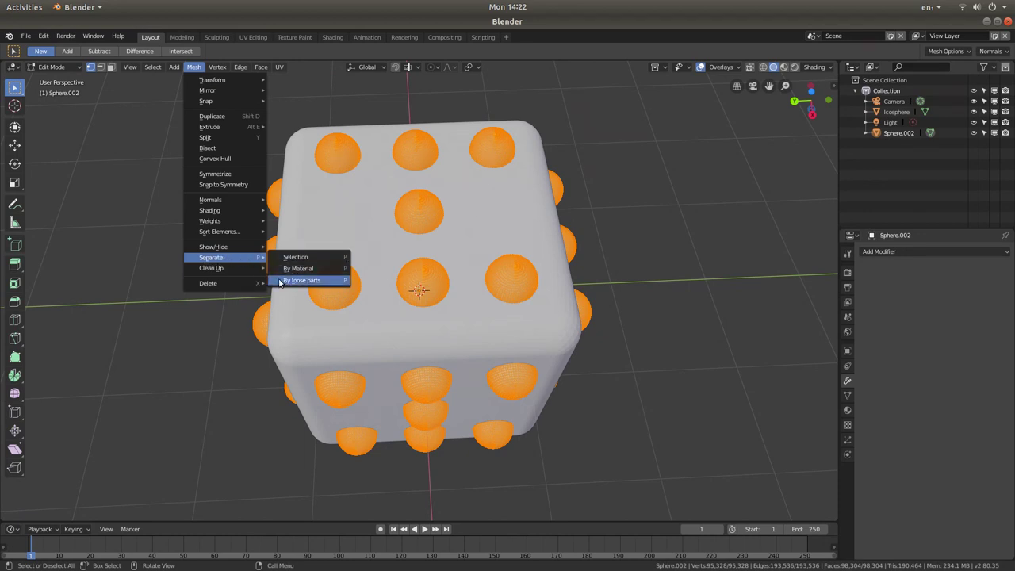
left_click(321, 281)
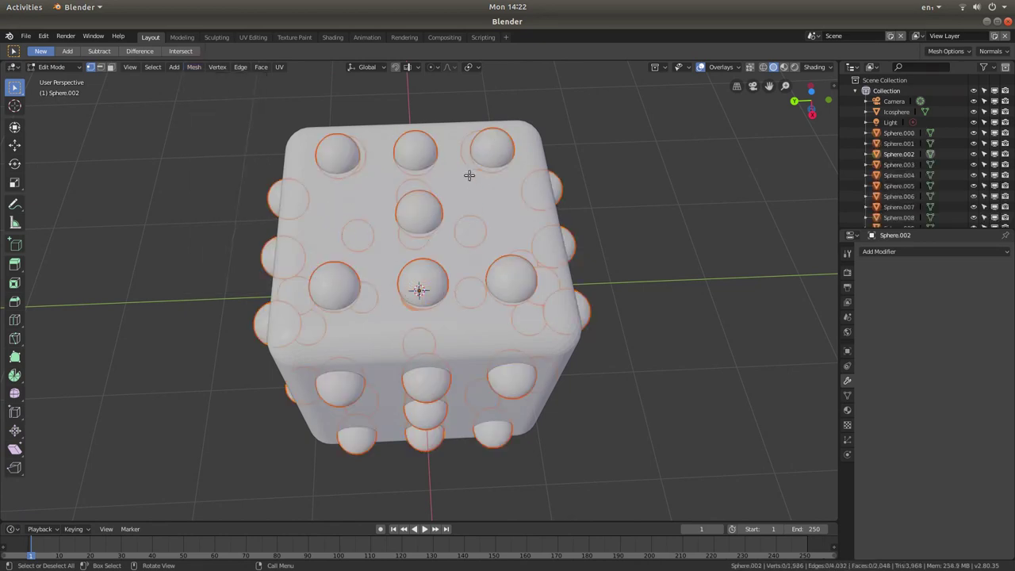
left_click(52, 68)
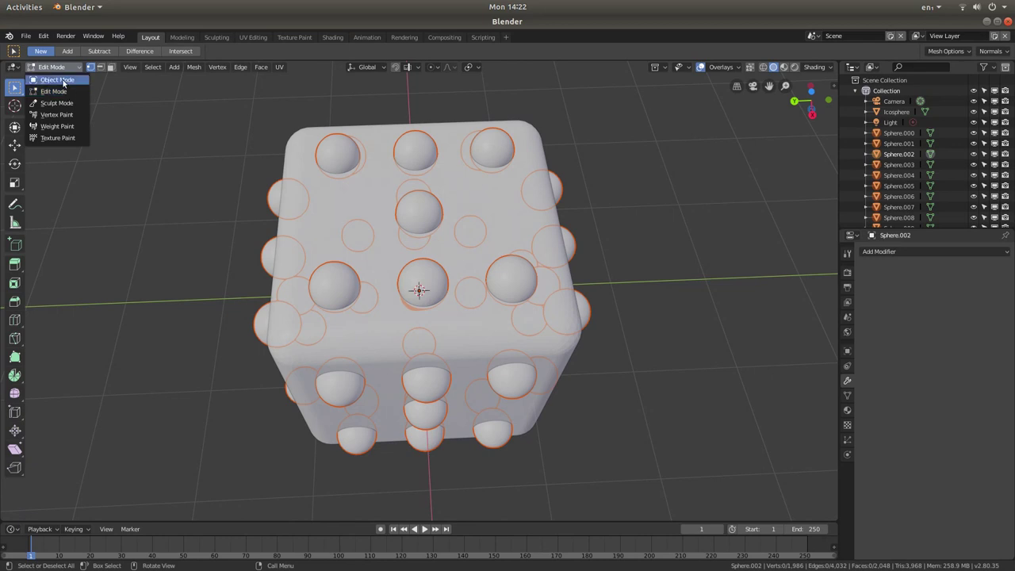
left_click(65, 80)
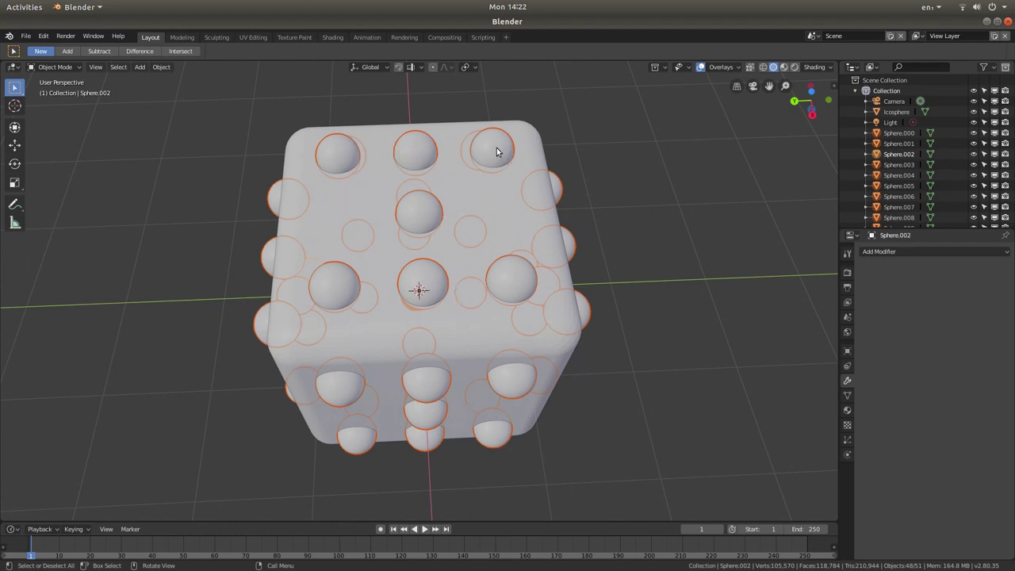
- Delete the six outer spheres on the die's top face, keeping only the centre sphere as a single pip
left_click(96, 67)
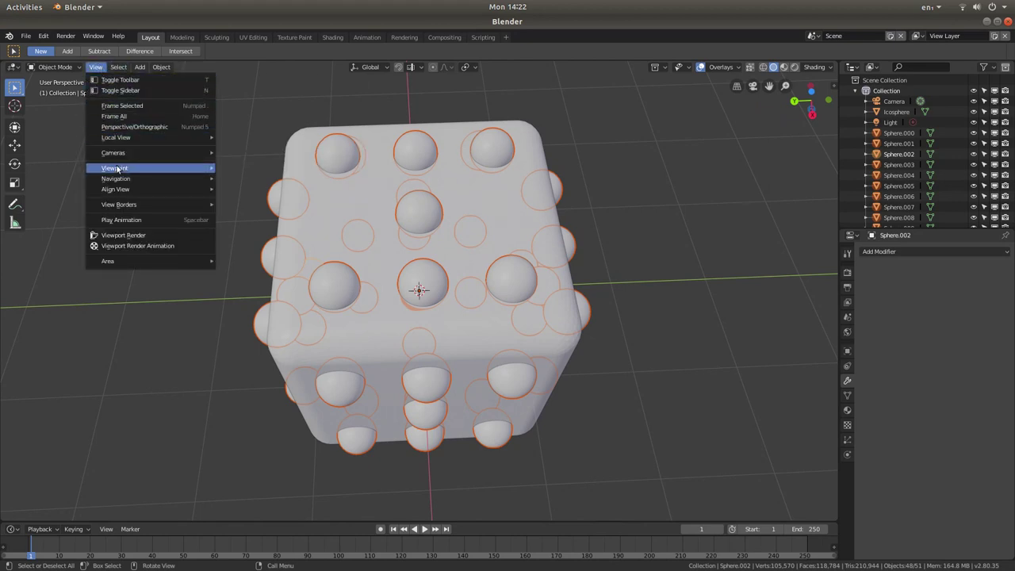
mouse_move(116, 168)
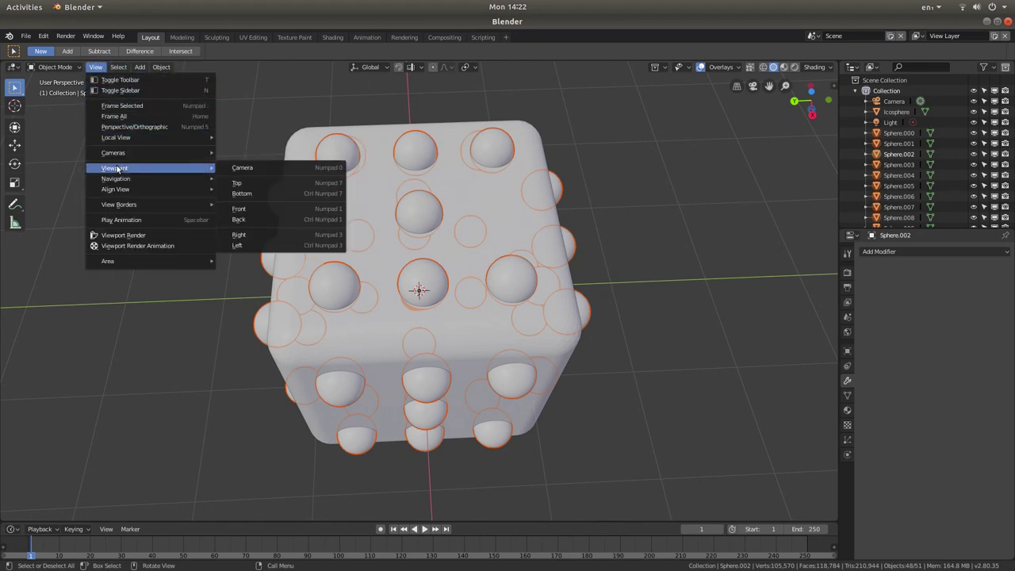
left_click(238, 182)
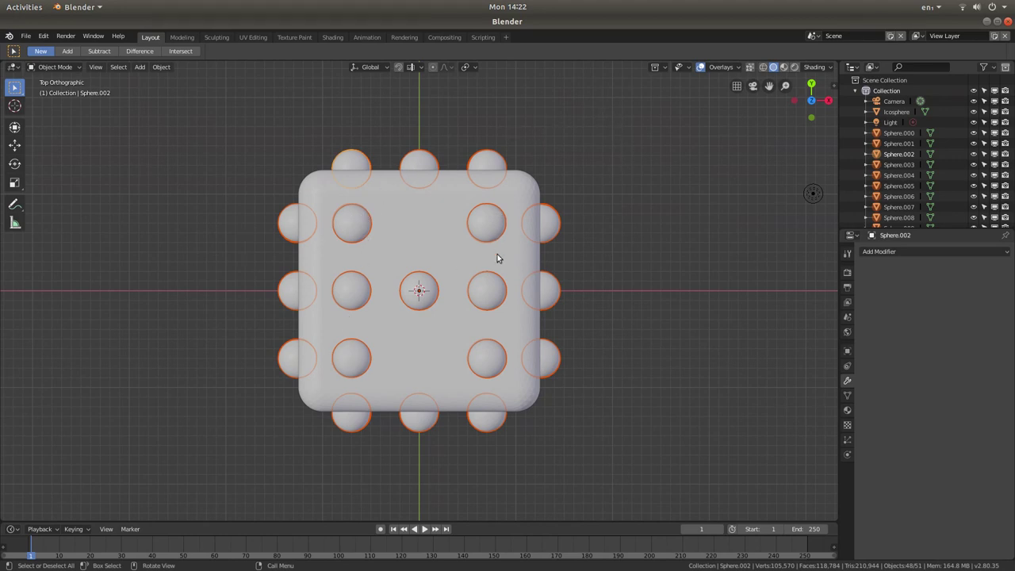
left_click(353, 226)
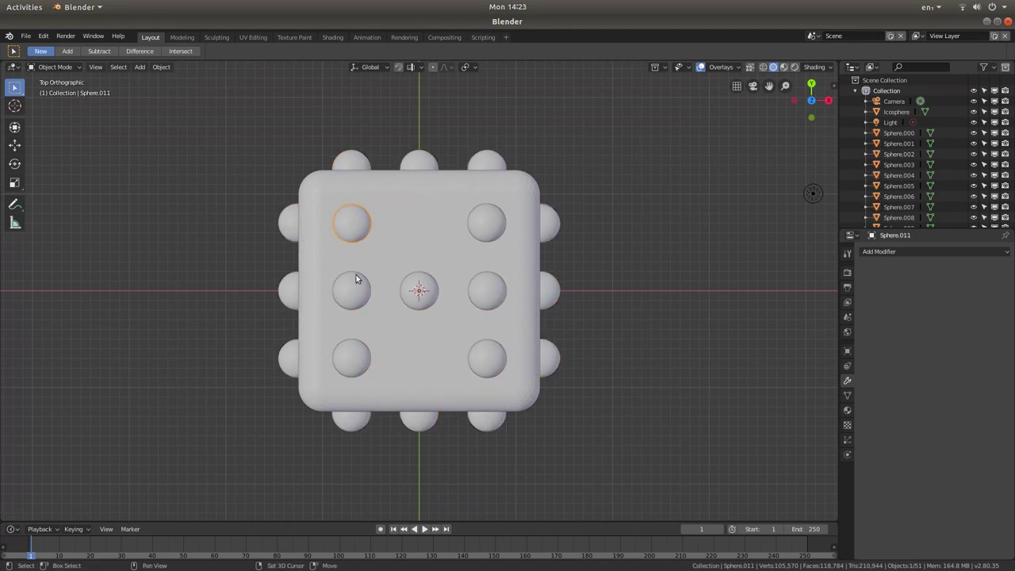
left_click(344, 304, "shift")
left_click(345, 361, "shift")
left_click(488, 359, "shift")
left_click(491, 291, "shift")
left_click(492, 232, "shift")
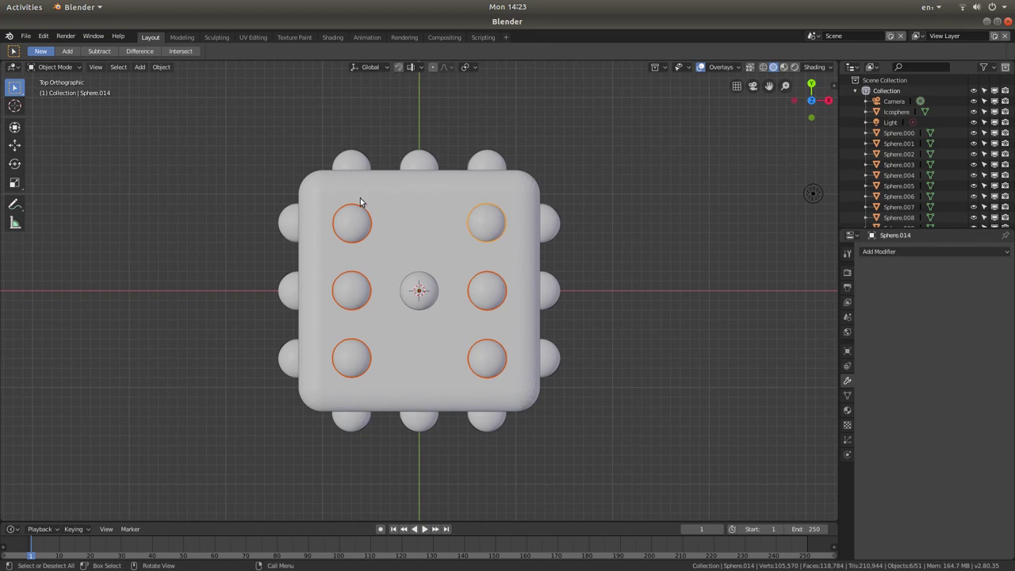
right_click(353, 222)
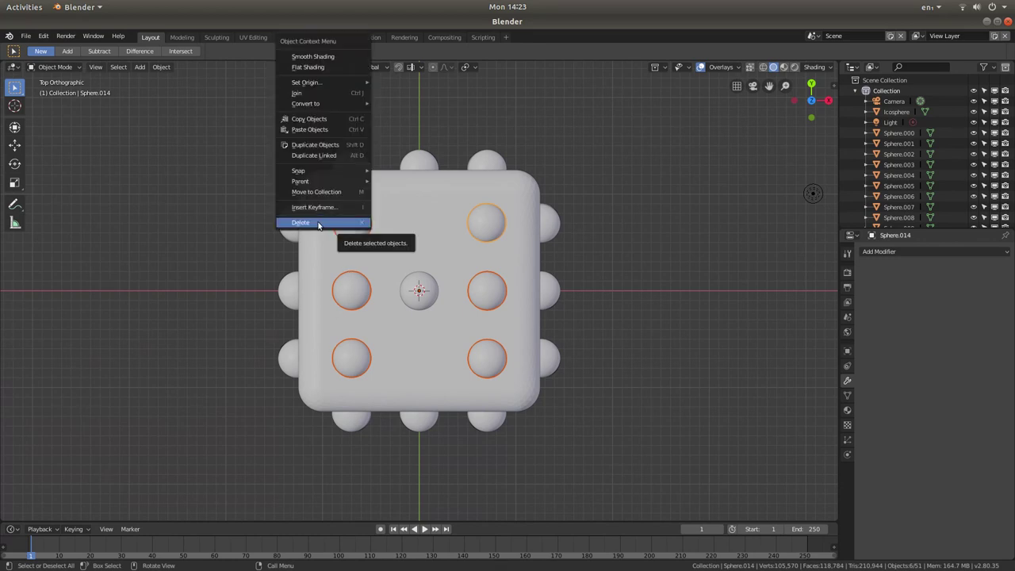
left_click(317, 222)
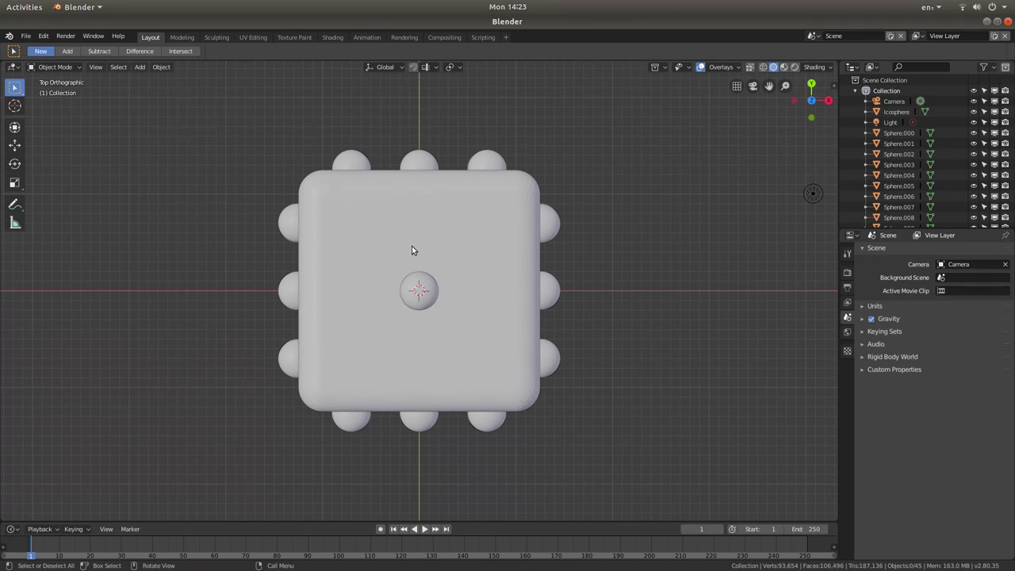
- Delete four spheres on the die's front face, keeping the centre sphere and two diagonally opposite corner spheres as three pips
scroll(414, 223, "up", 1)
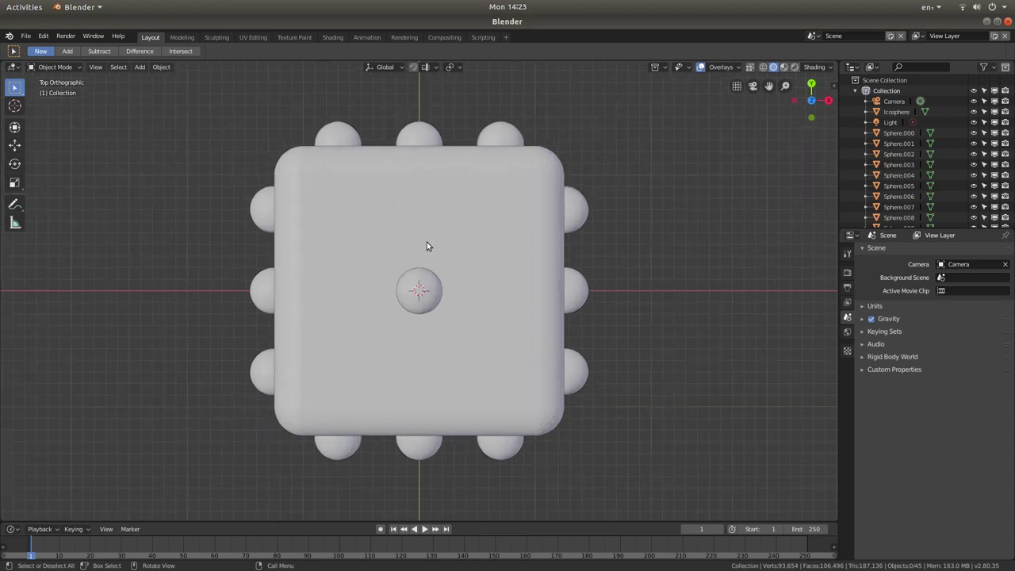
scroll(428, 243, "down", 2)
middle_click_drag(420, 246, 420, 150)
scroll(433, 154, "up", 1)
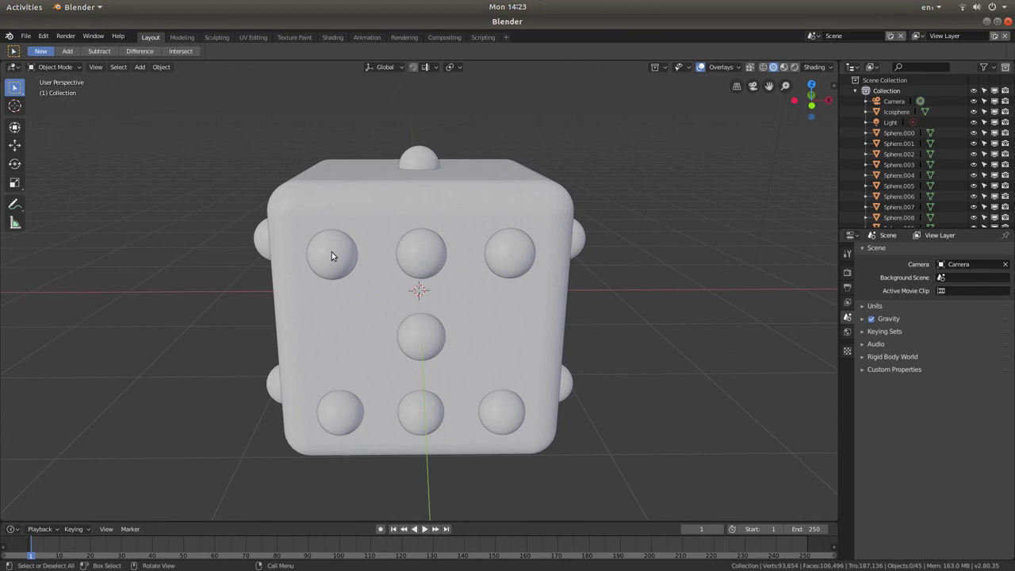
key("shift")
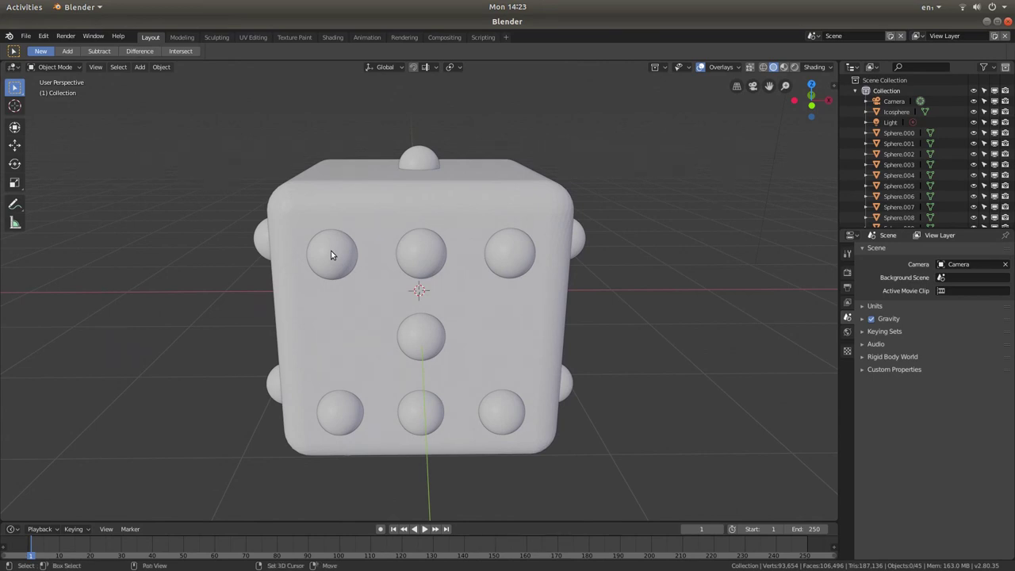
left_click(331, 252, "shift")
left_click(415, 250, "shift")
left_click(415, 419, "shift")
left_click(499, 412, "shift")
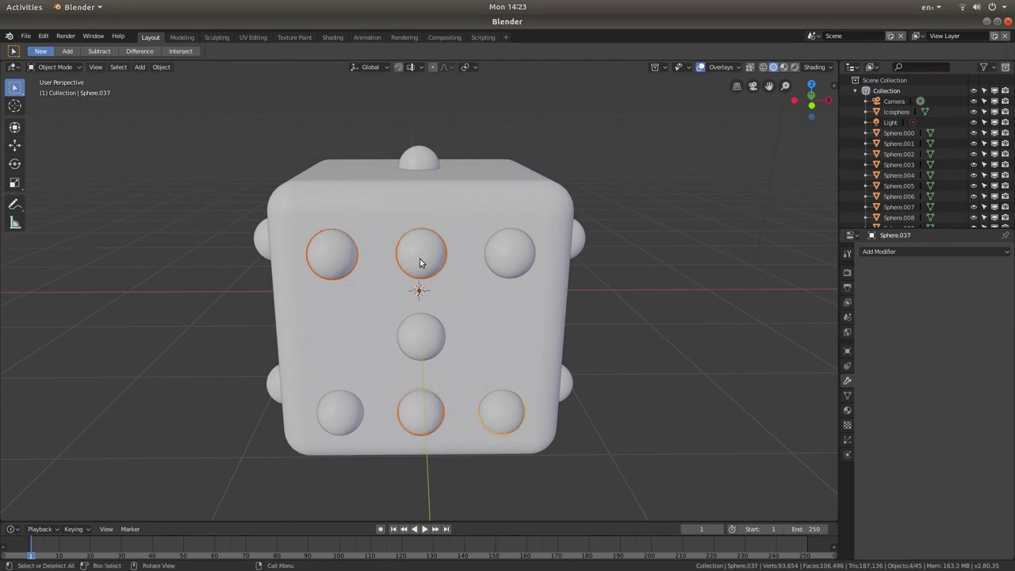
right_click(338, 255)
left_click(340, 255)
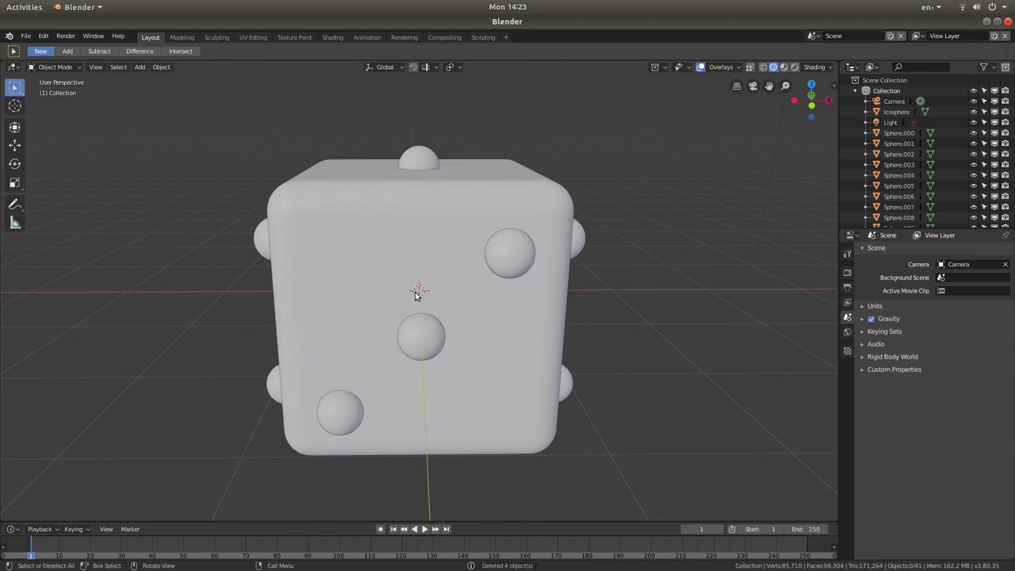
- Delete the centre sphere on the die's bottom face, keeping two columns of three as six pips
middle_click_drag(416, 291, 417, 166)
left_click(413, 317)
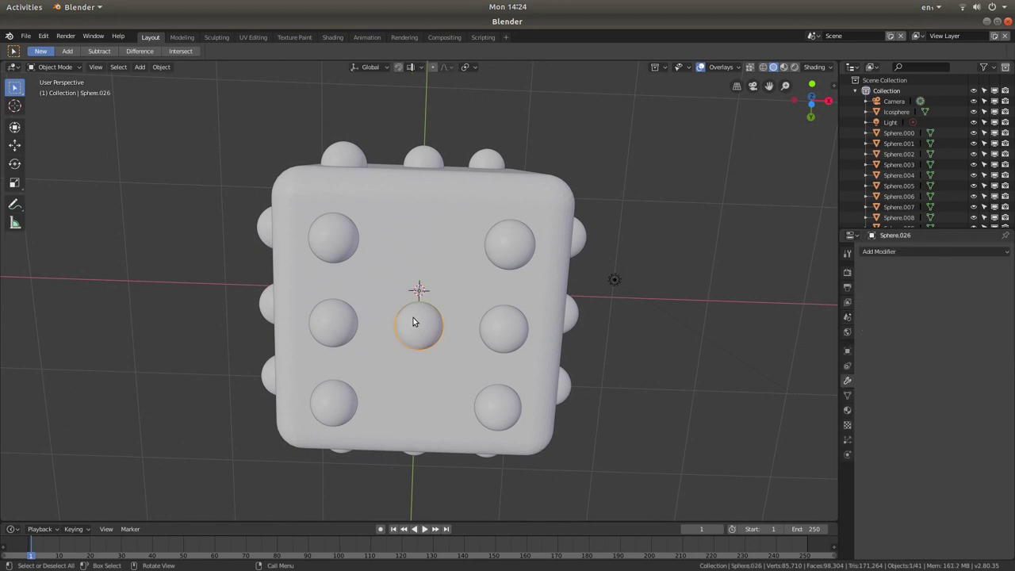
right_click(413, 317)
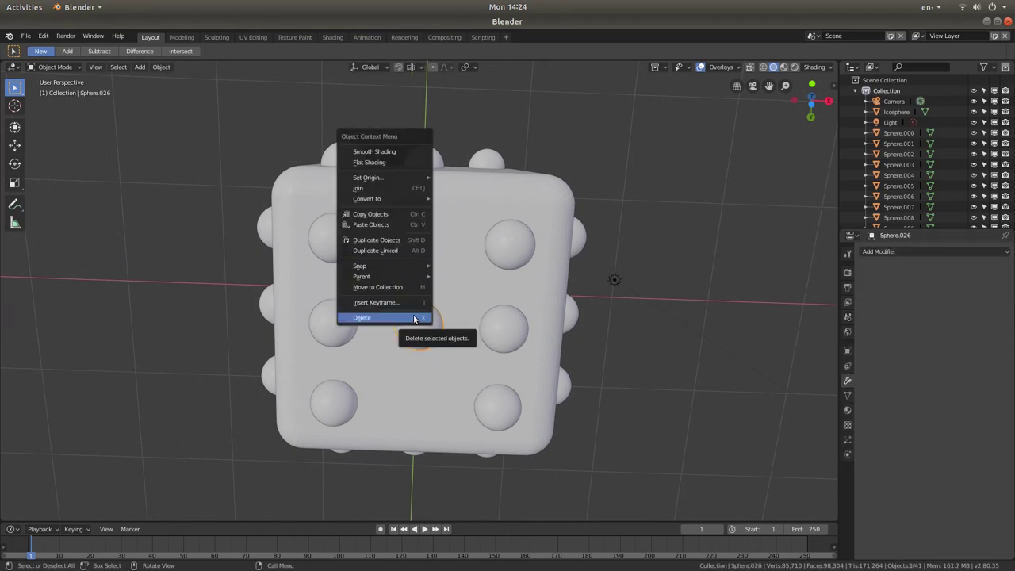
left_click(414, 318)
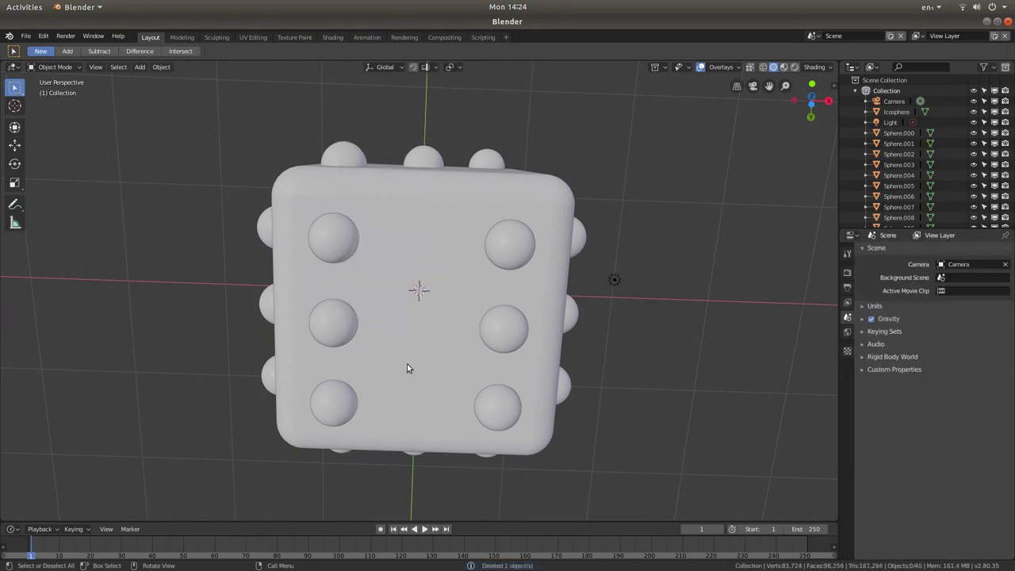
- Delete the middle column of three spheres on the die's back face, keeping the four corner spheres as pips
middle_click_drag(421, 370, 416, 242)
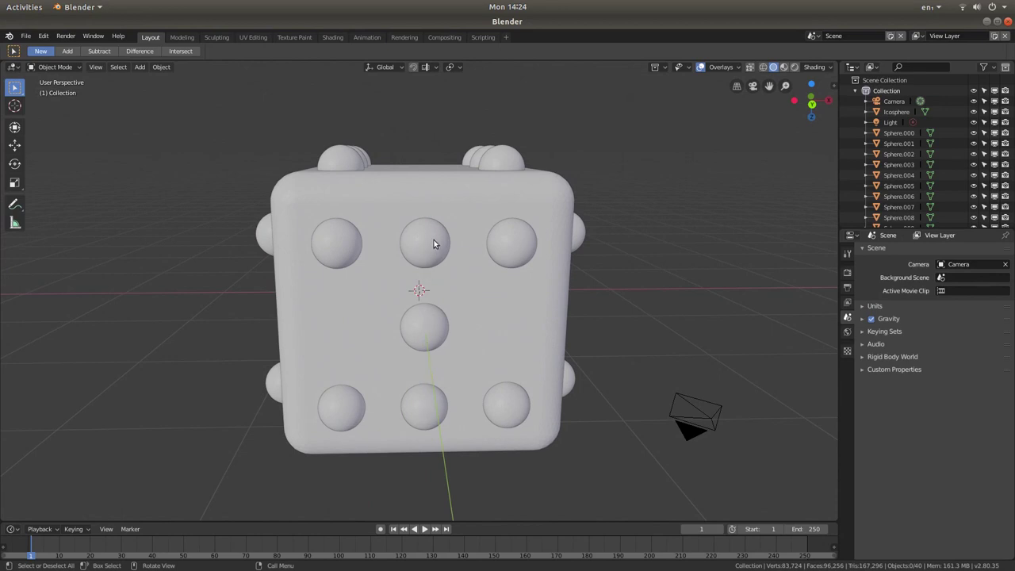
left_click(429, 248)
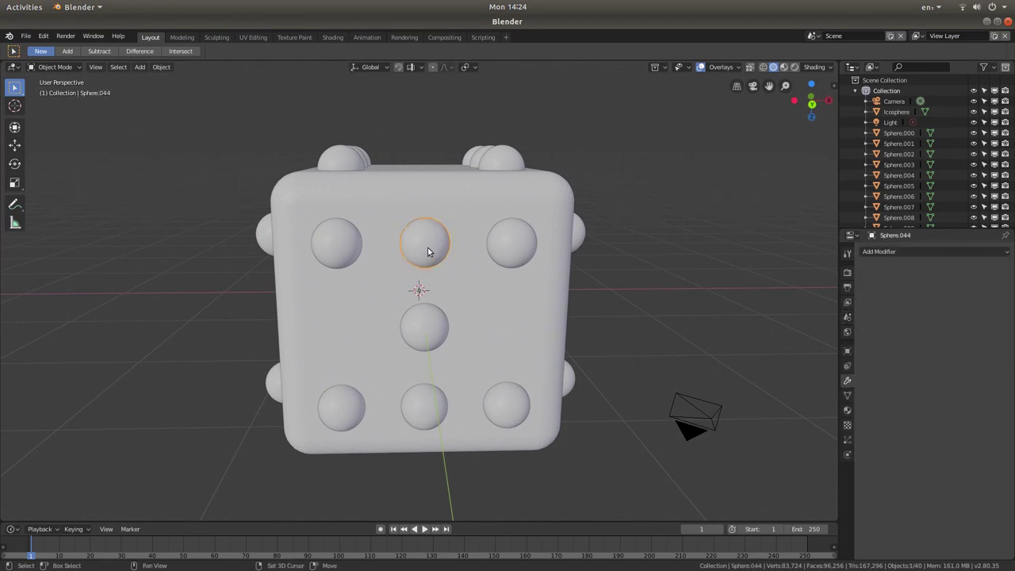
left_click(430, 324, "shift")
left_click(424, 393, "shift")
right_click(425, 318)
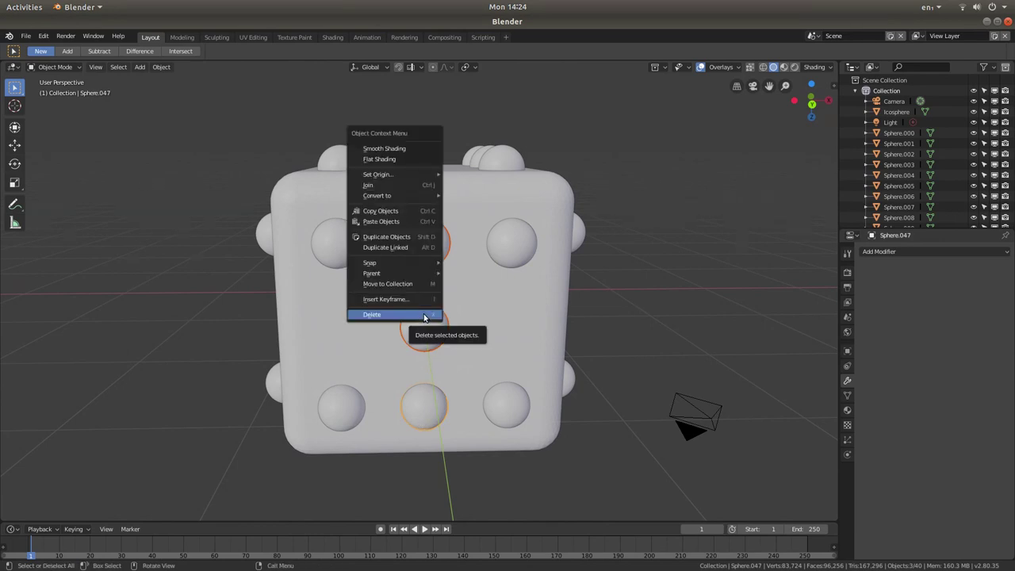
left_click(424, 314)
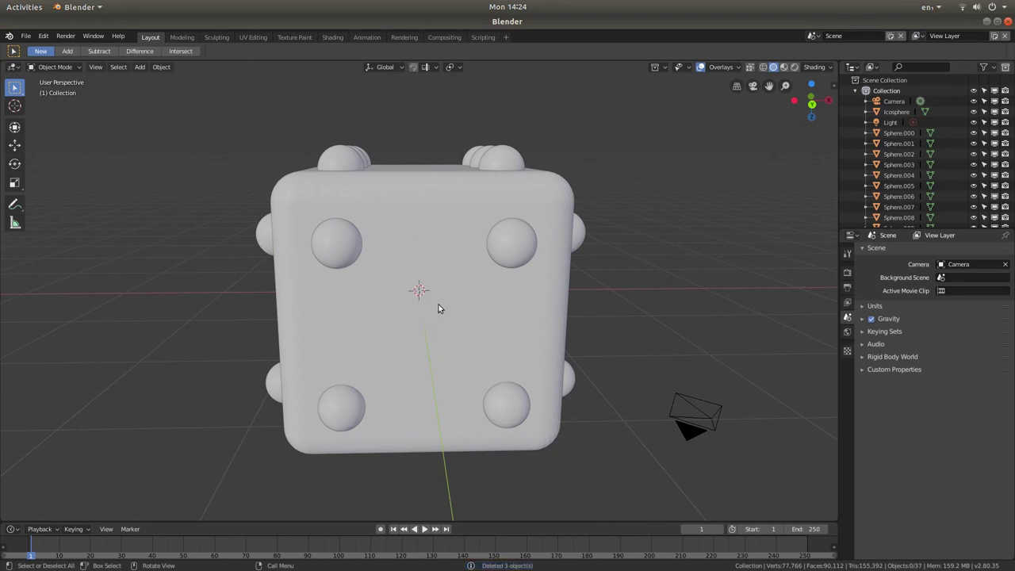
- Delete five spheres on the die's negative X side face, keeping two diagonally opposite corner spheres as two pips
left_click(96, 68)
left_click(100, 68)
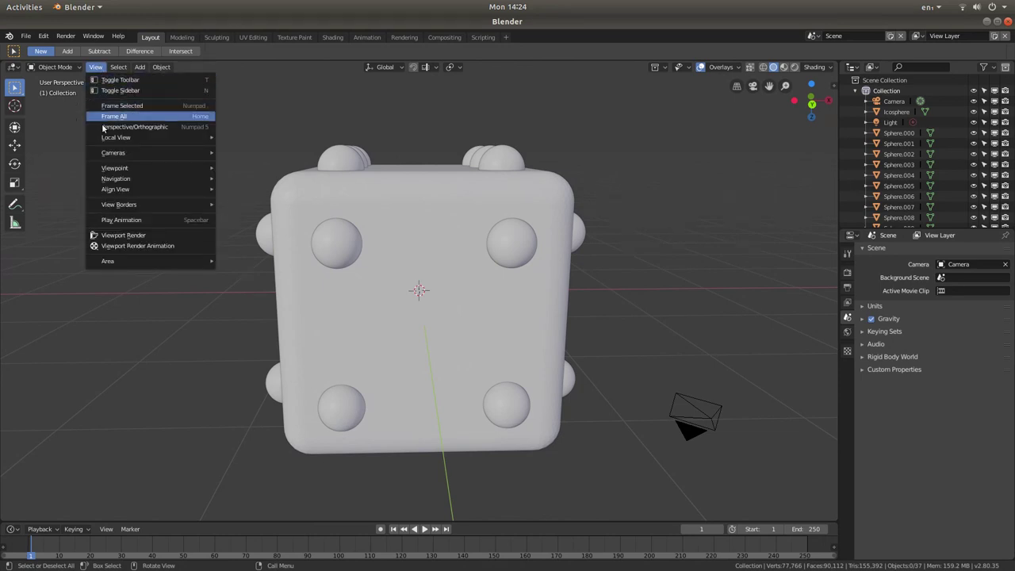
mouse_move(116, 170)
left_click(242, 183)
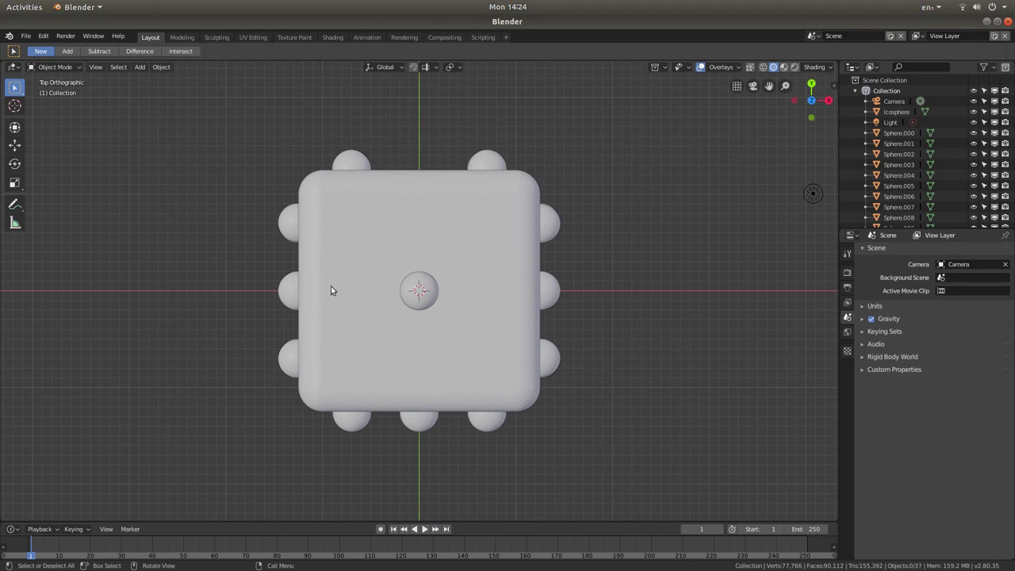
middle_click_drag(340, 292, 408, 199)
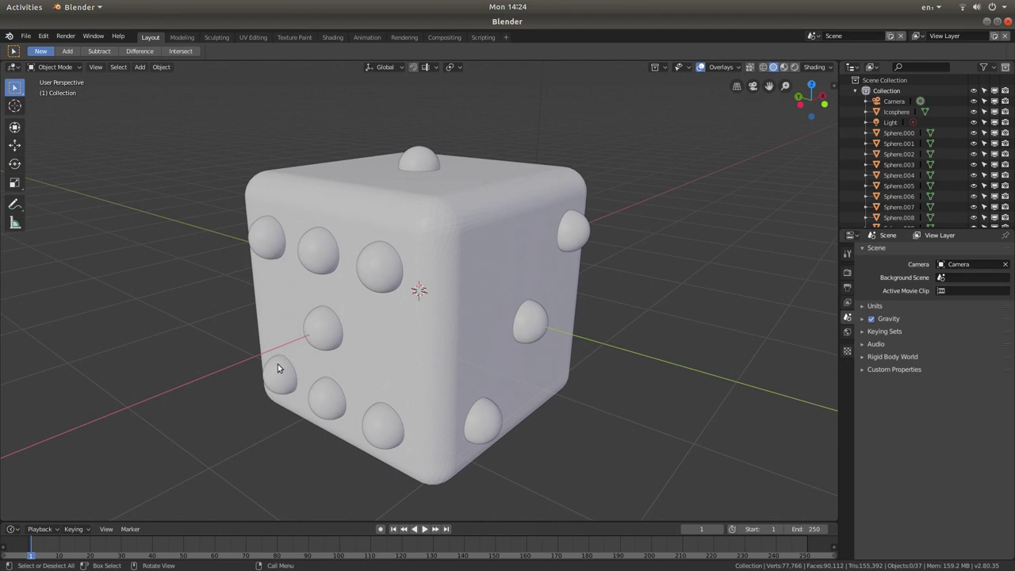
left_click(268, 245)
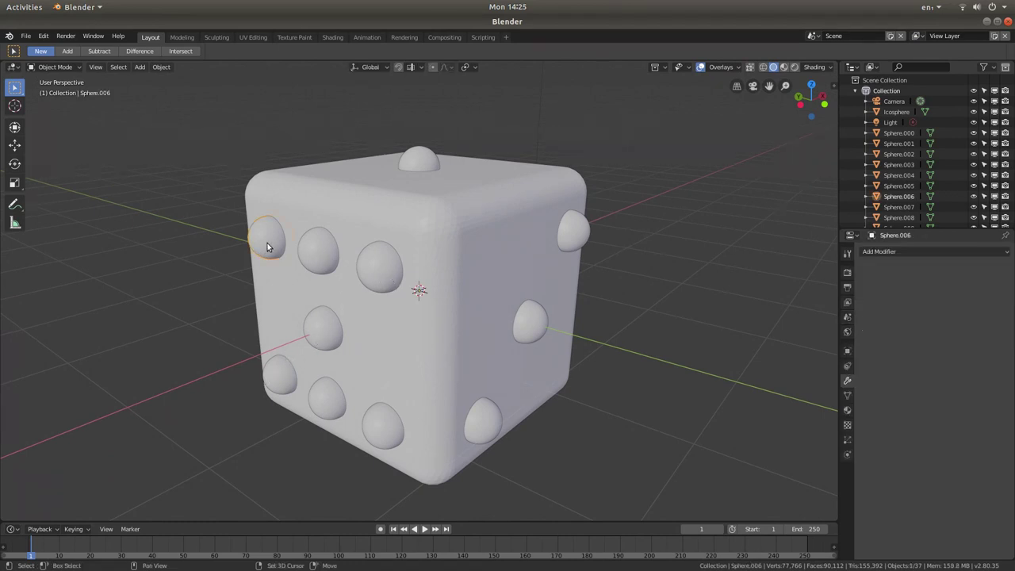
left_click(325, 251, "shift")
left_click(332, 334, "shift")
left_click(327, 412, "shift")
left_click(384, 421, "shift")
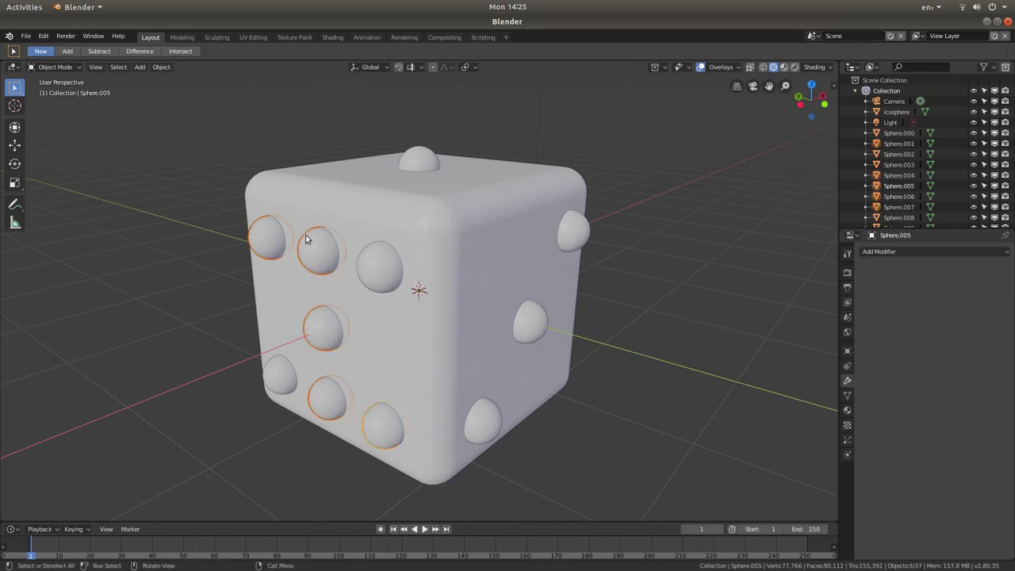
right_click(381, 433)
left_click(380, 433)
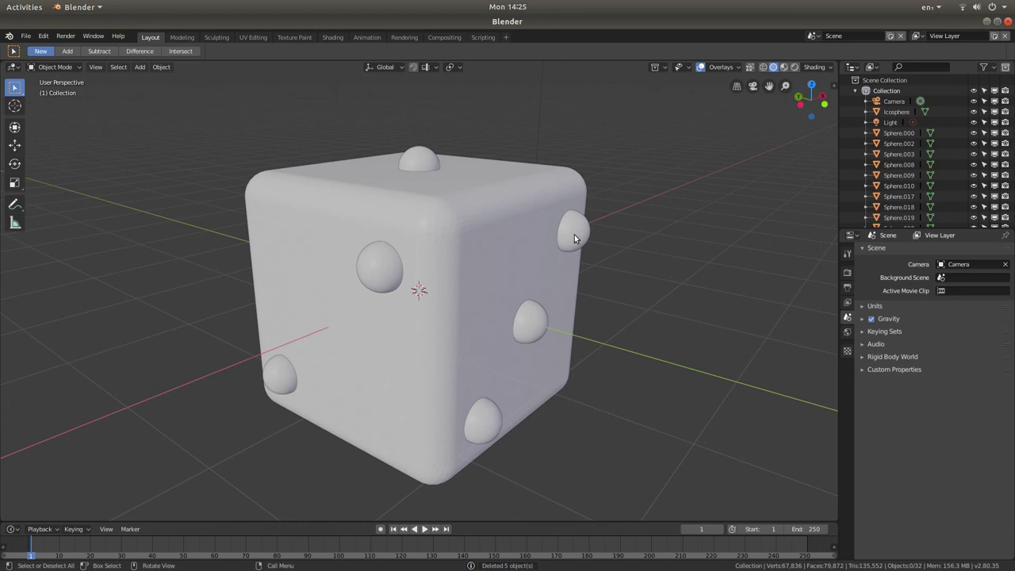
- Delete the upper and lower middle spheres on the positive X side face, keeping the centre and four corner spheres as five pips
middle_click_drag(609, 209, 469, 195)
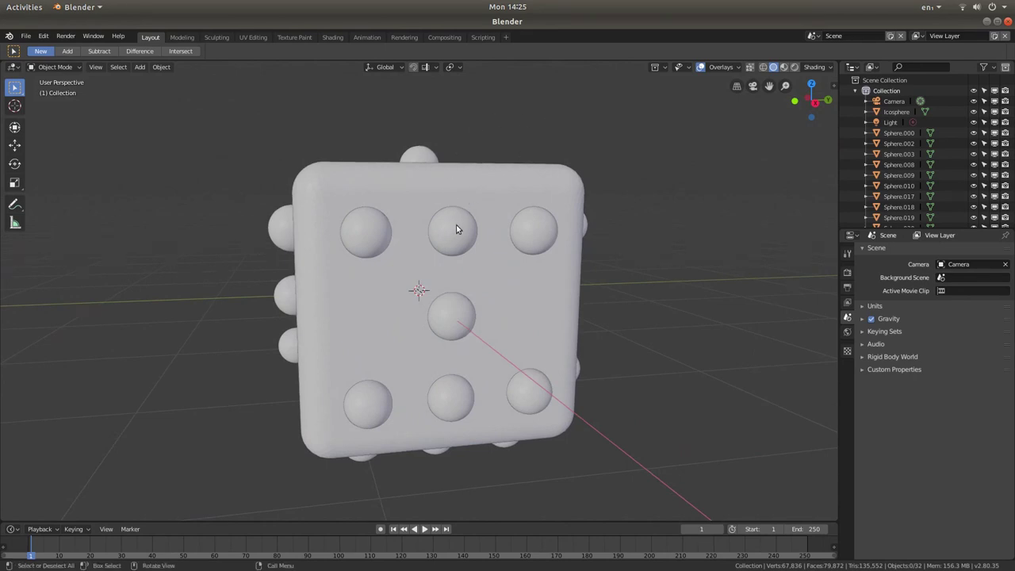
left_click(456, 229)
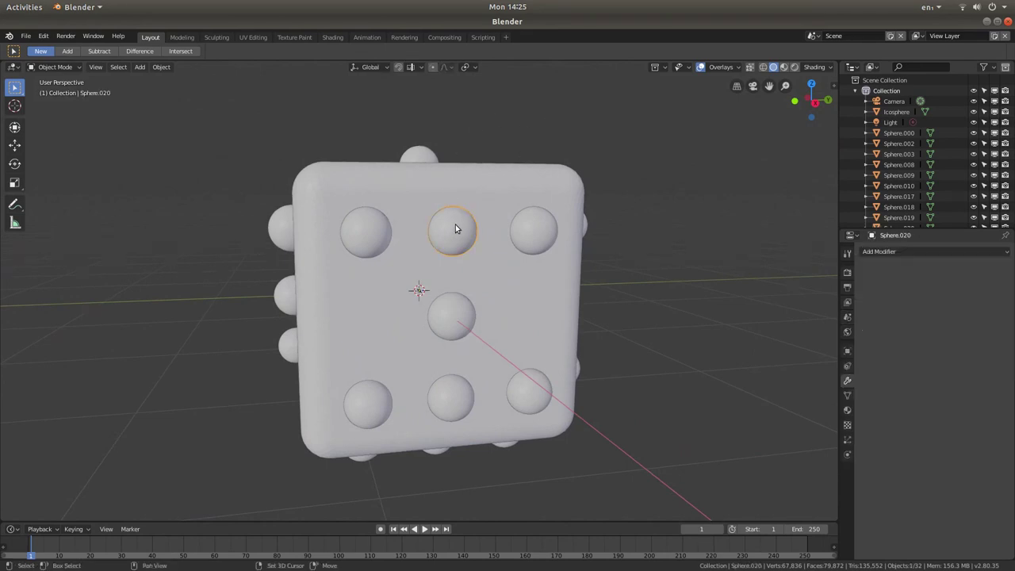
left_click(453, 405, "shift")
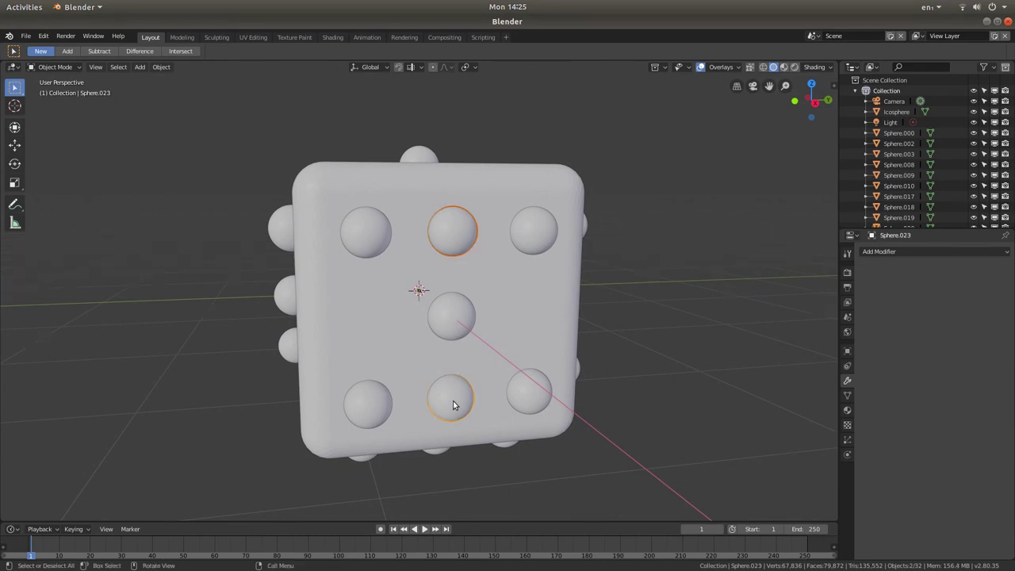
right_click(454, 405)
left_click(455, 402)
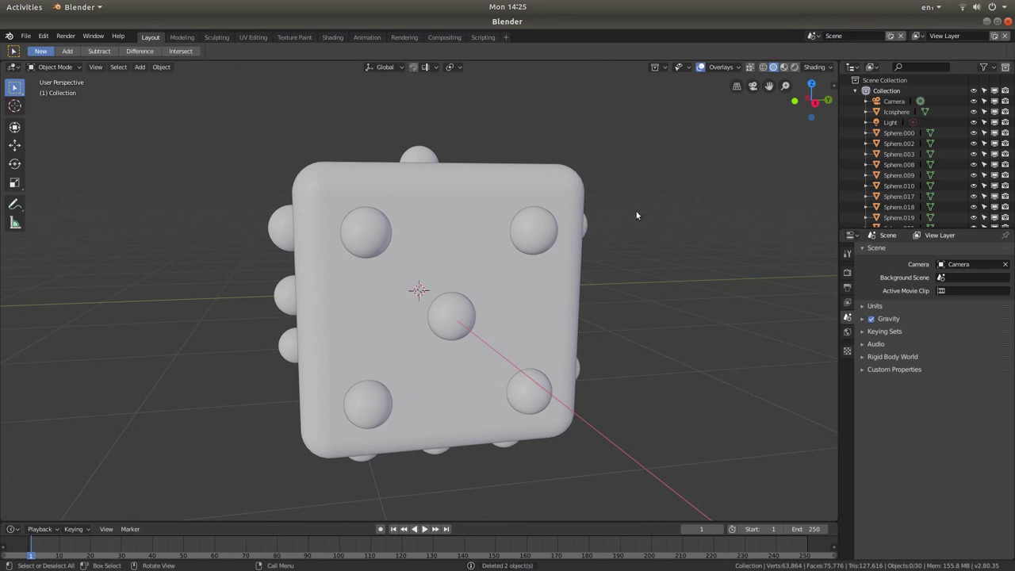
- Select the five pips on the positive X face, plus the single top pip and the three front pips
scroll(450, 155, "down", 3)
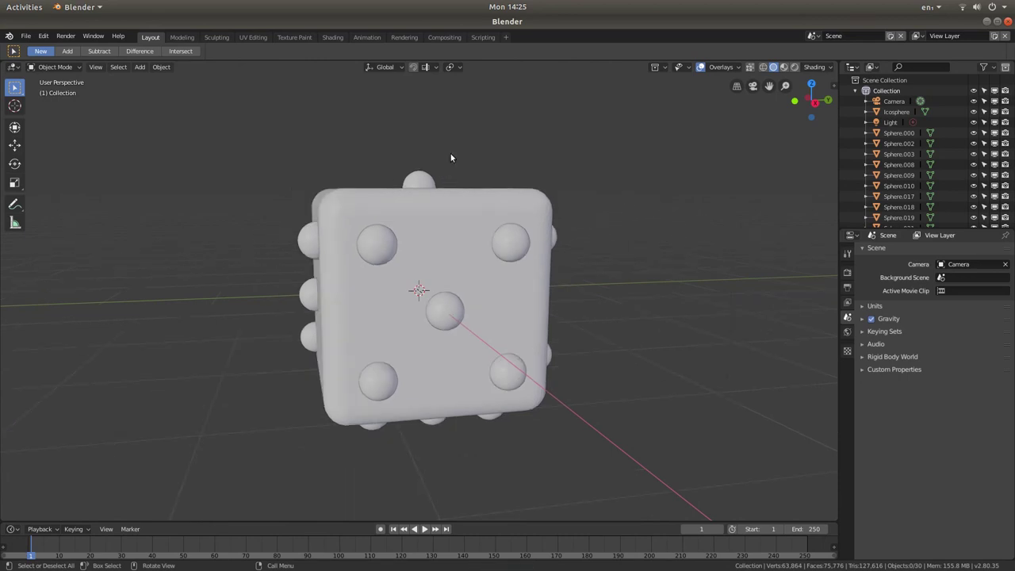
scroll(444, 163, "up", 2)
left_click(375, 242, "shift")
left_click(445, 314, "shift")
left_click(510, 243, "shift")
left_click(374, 381, "shift")
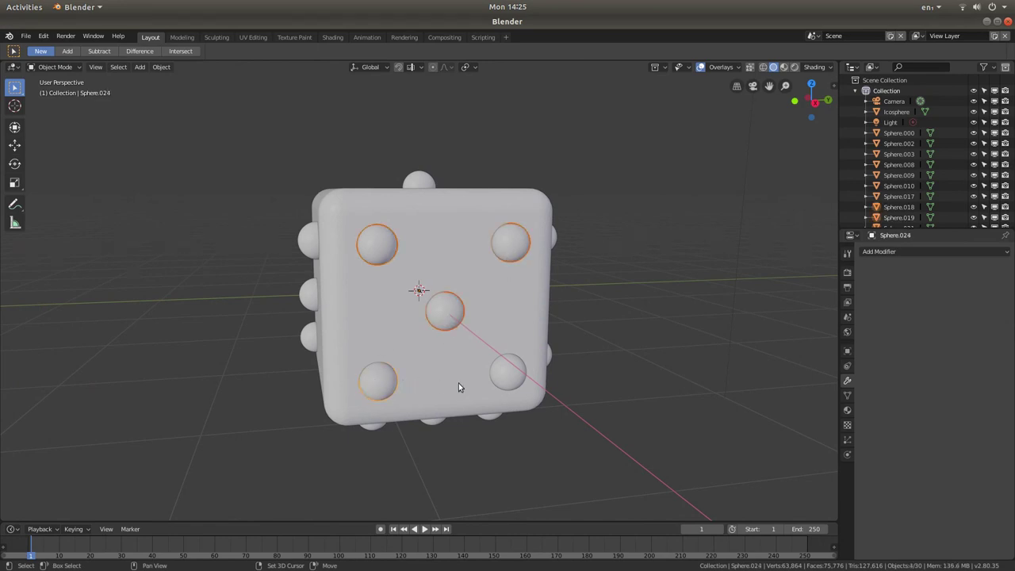
left_click(504, 374, "shift")
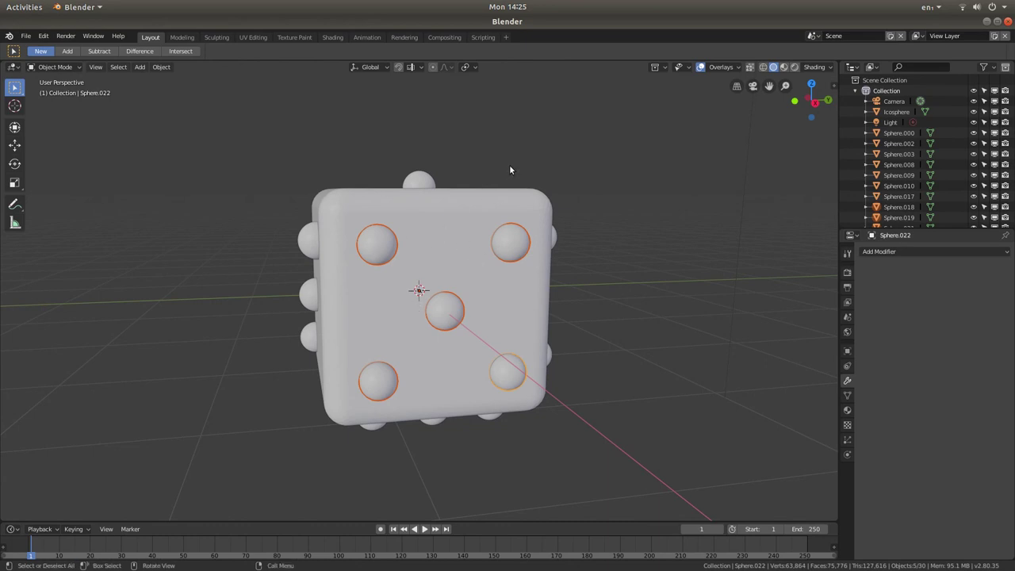
middle_click_drag(490, 144, 537, 199)
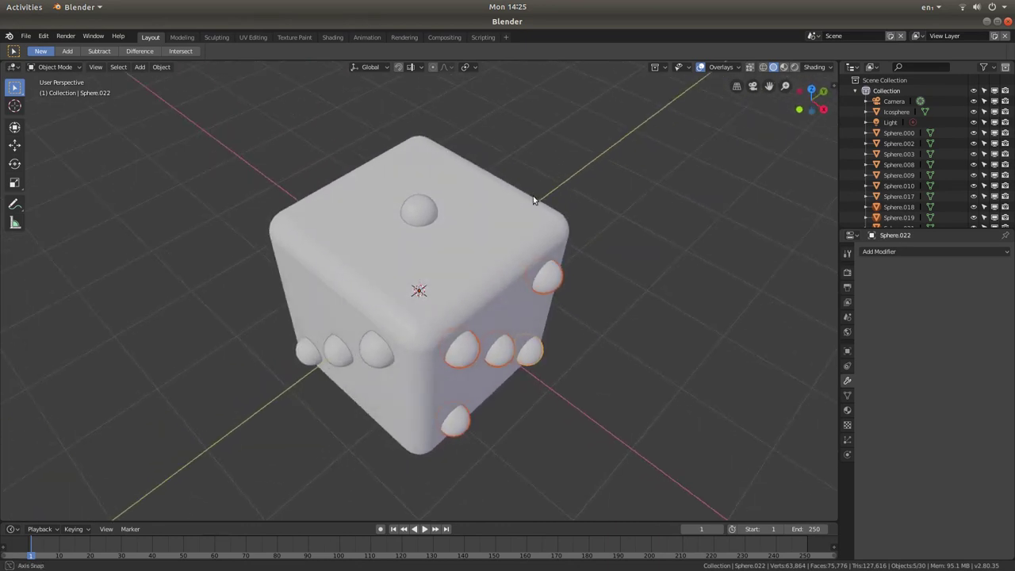
left_click(419, 212, "shift")
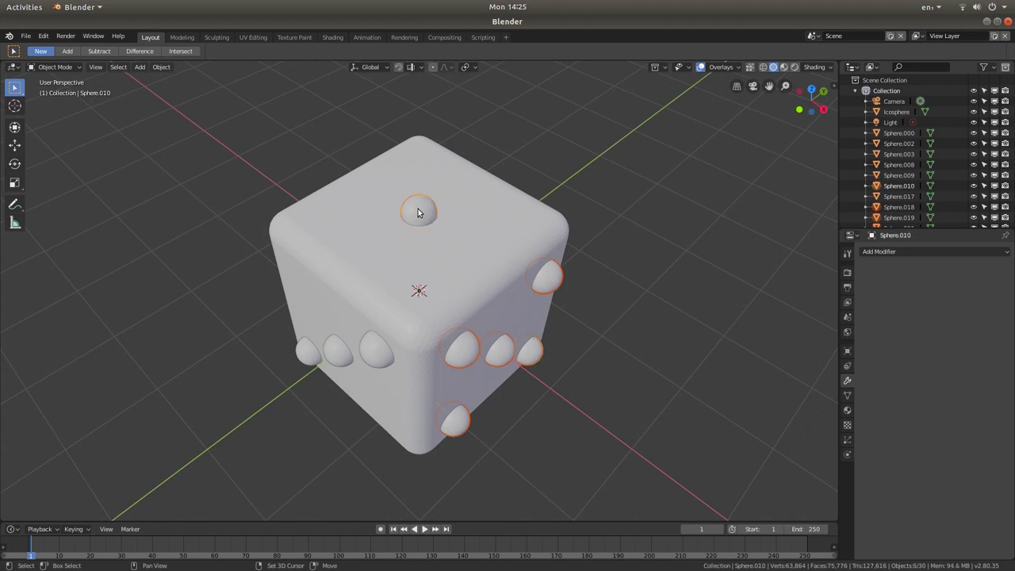
left_click(307, 354, "shift")
left_click(333, 353, "shift")
left_click(376, 351, "shift")
- Add the four pips on the back face and the two pips on the negative X face to the selection
middle_click_drag(441, 305, 362, 321)
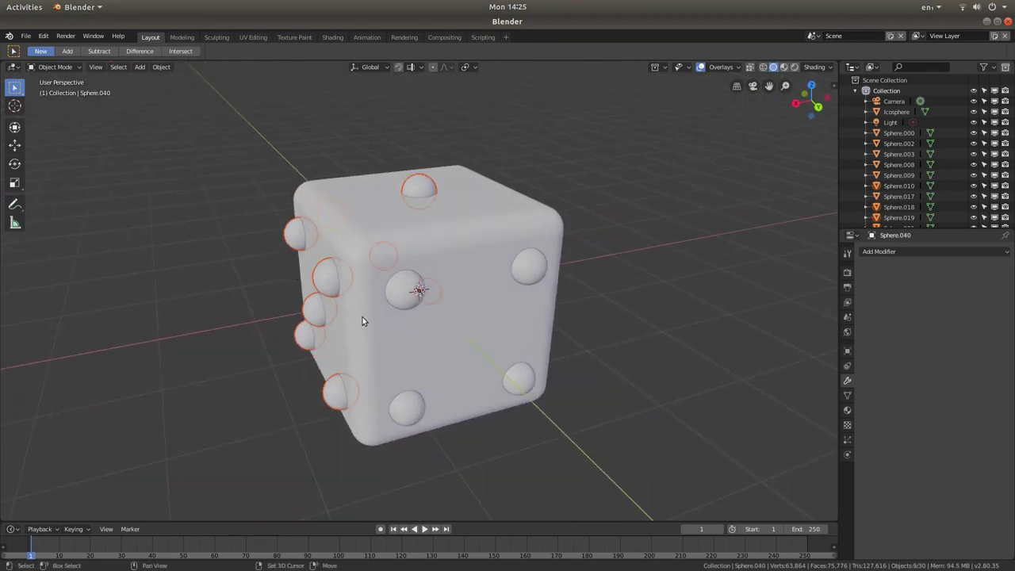
left_click(401, 291, "shift")
left_click(523, 269, "shift")
left_click(407, 409, "shift")
left_click(516, 389, "shift")
middle_click_drag(585, 351, 465, 304)
left_click(388, 392, "shift")
left_click(518, 255, "shift")
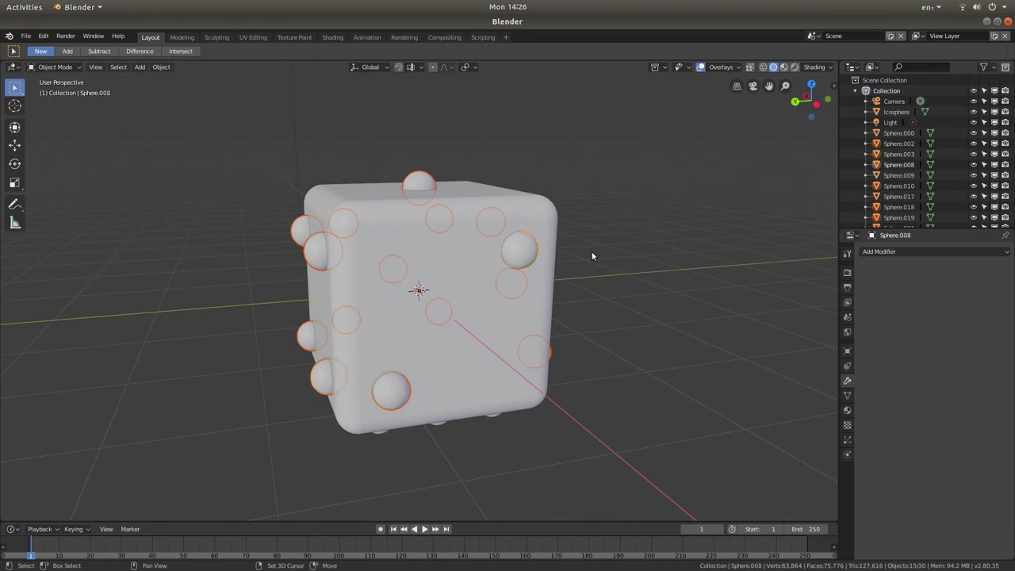
- Add the six bottom-face pips to the selection and join all the selected pips into one object
middle_click_drag(639, 264, 429, 301)
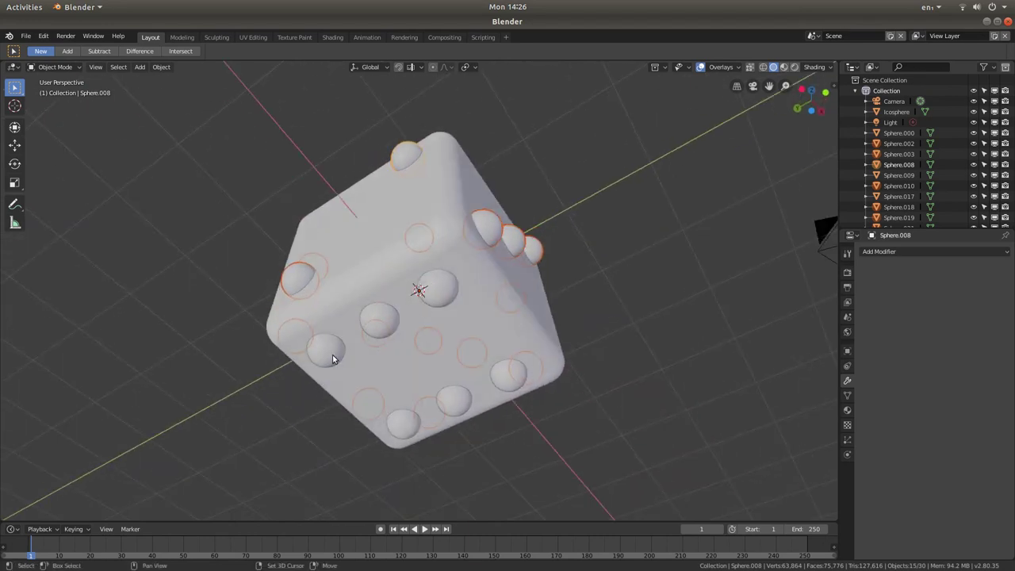
left_click(328, 359, "shift")
left_click(375, 318, "shift")
left_click(422, 299, "shift")
left_click(401, 420, "shift")
left_click(457, 407, "shift")
middle_click_drag(563, 309, 483, 368)
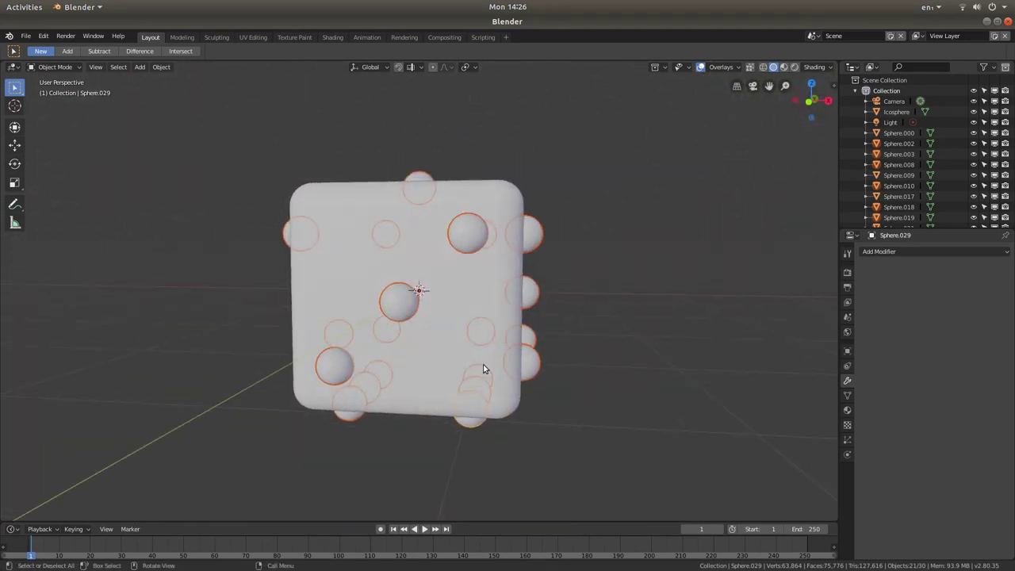
left_click(162, 67)
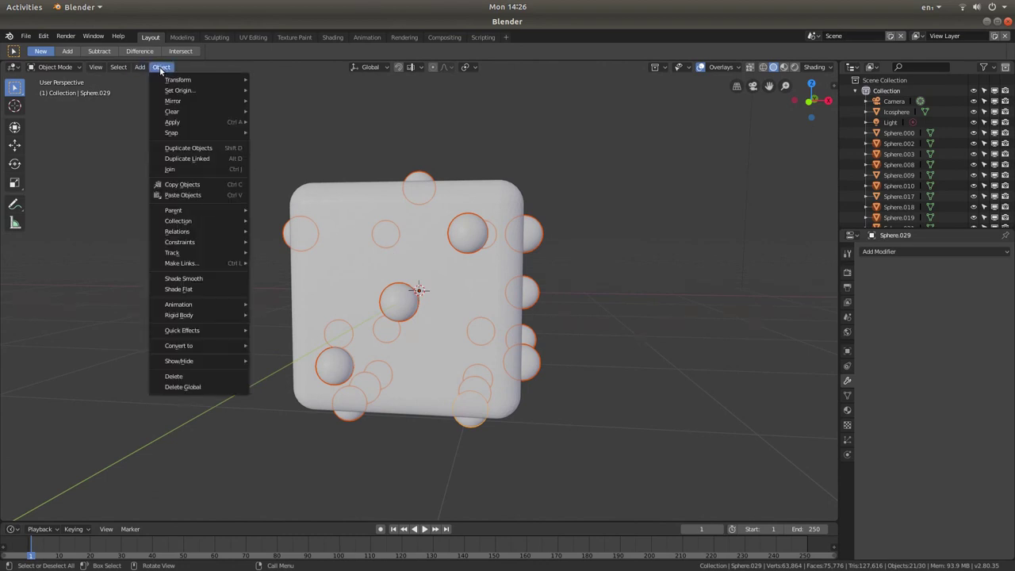
left_click(177, 170)
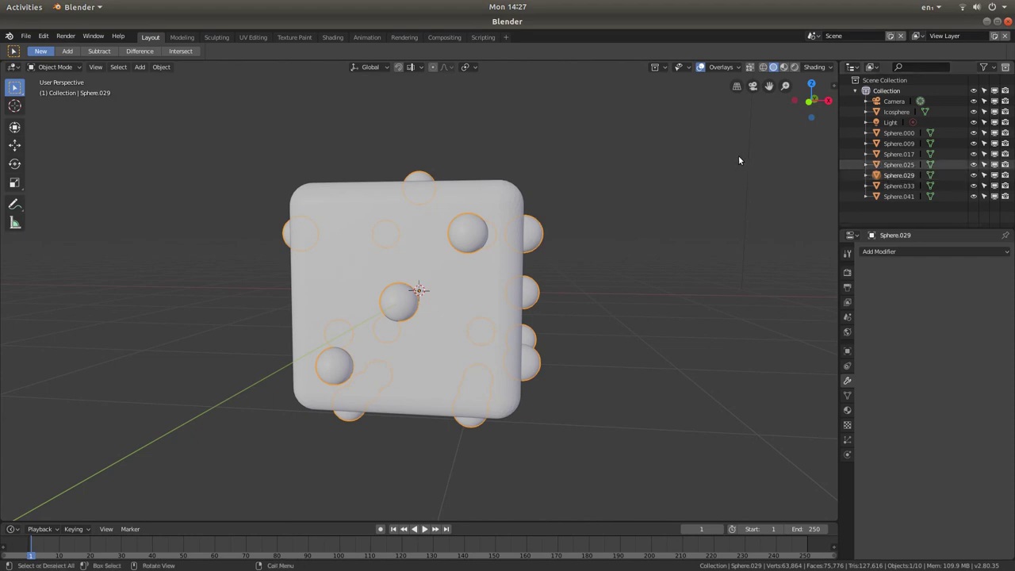
- Delete the six leftover spheres inside the die, Sphere.000, .009, .017, .025, .033 and .041, keeping the joined pips object Sphere.029
left_click(899, 154)
left_click(901, 164)
left_click(903, 176)
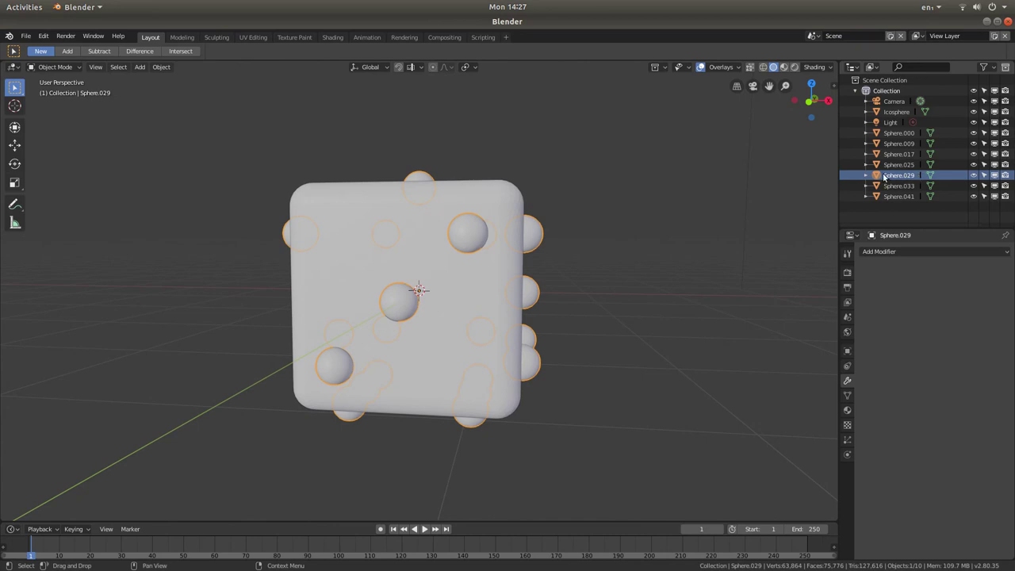
left_click(902, 135)
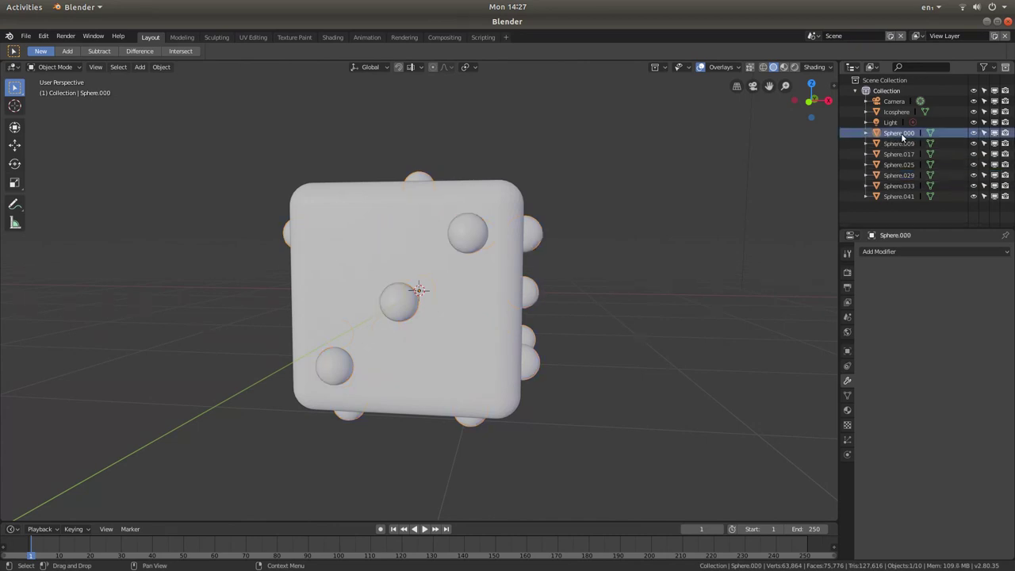
left_click(909, 145, "ctrl")
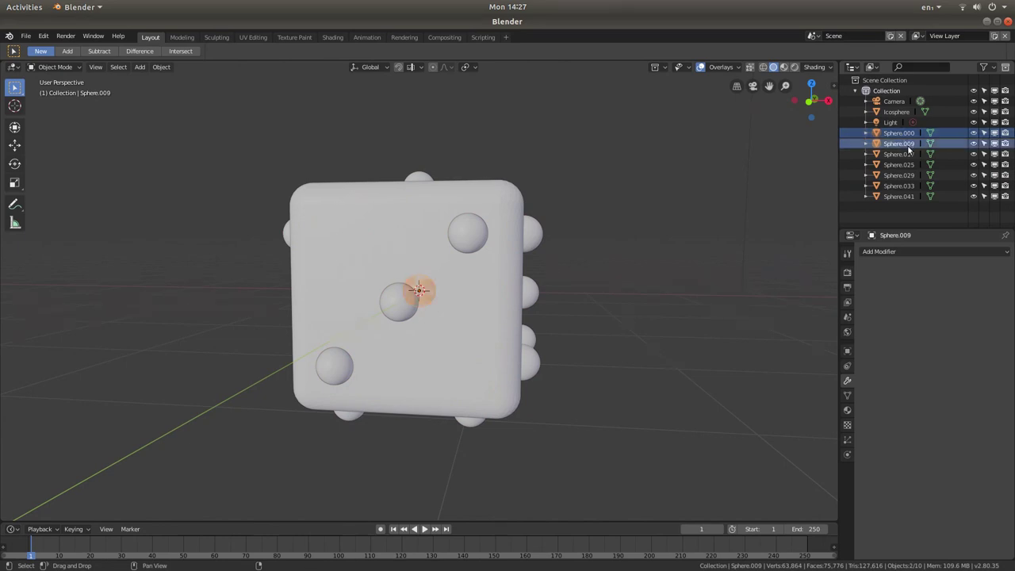
left_click(902, 155, "ctrl")
left_click(901, 165, "ctrl")
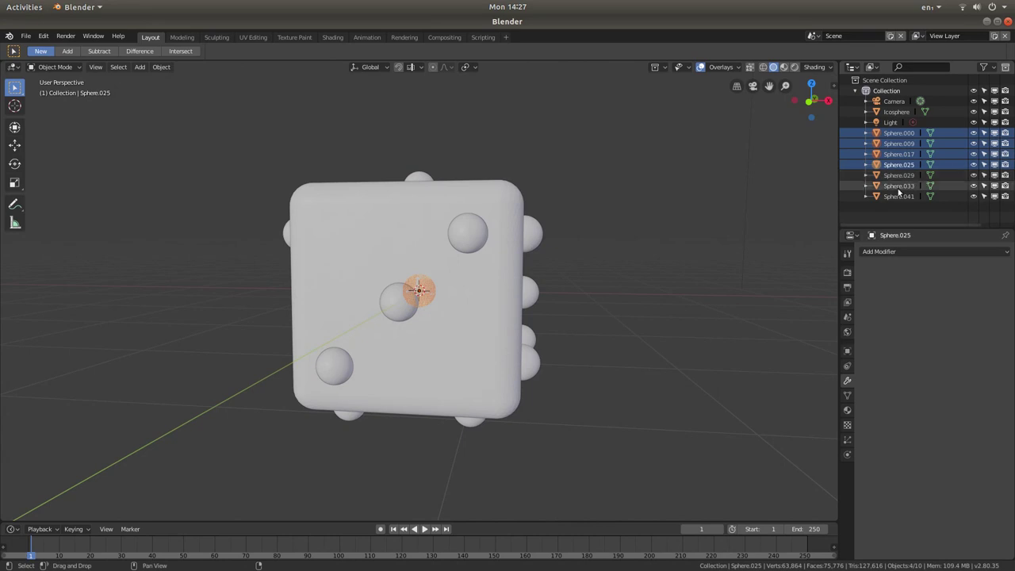
left_click(910, 186, "ctrl")
left_click(916, 198, "ctrl")
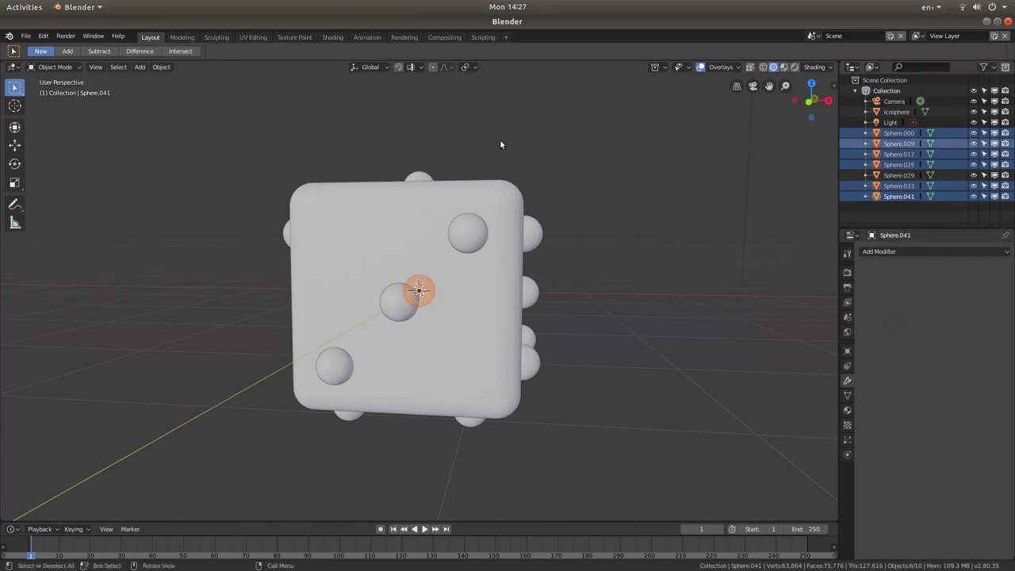
right_click(418, 290)
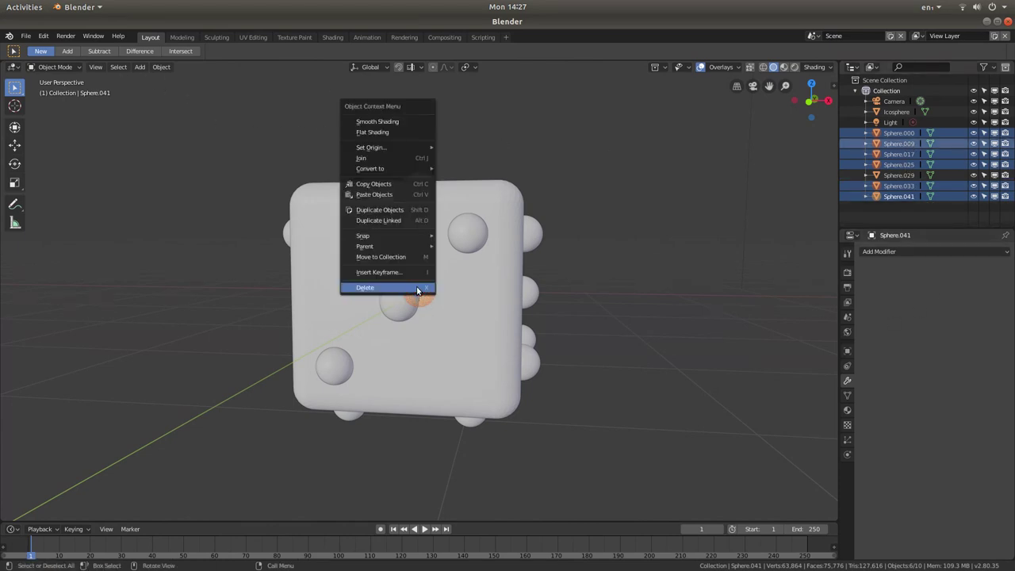
left_click(396, 288)
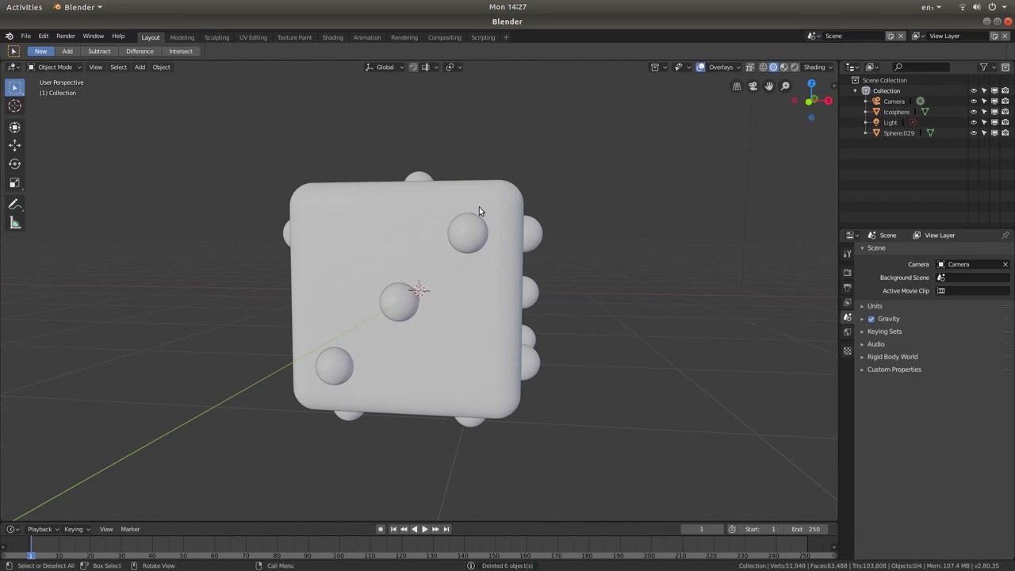
- Cut the joined pips object Sphere.029 out of the die with a Boolean modifier set to Difference, and apply the modifier
left_click(357, 214)
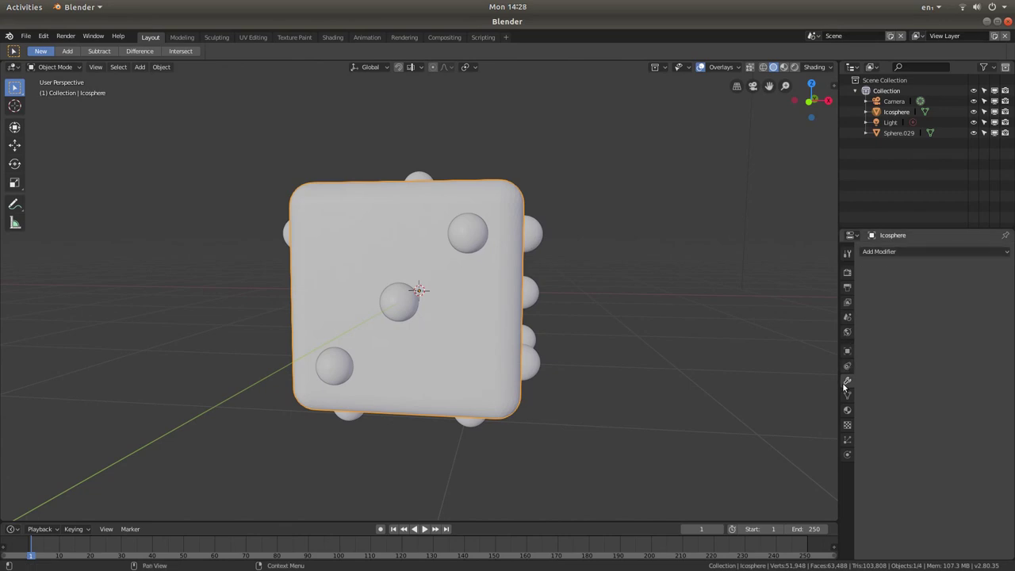
left_click(877, 251)
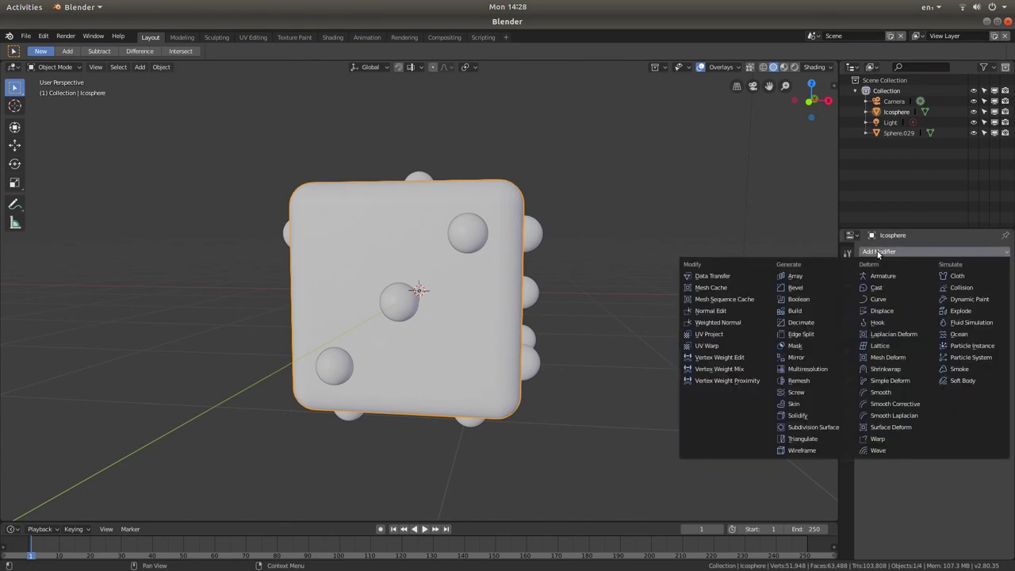
left_click(807, 299)
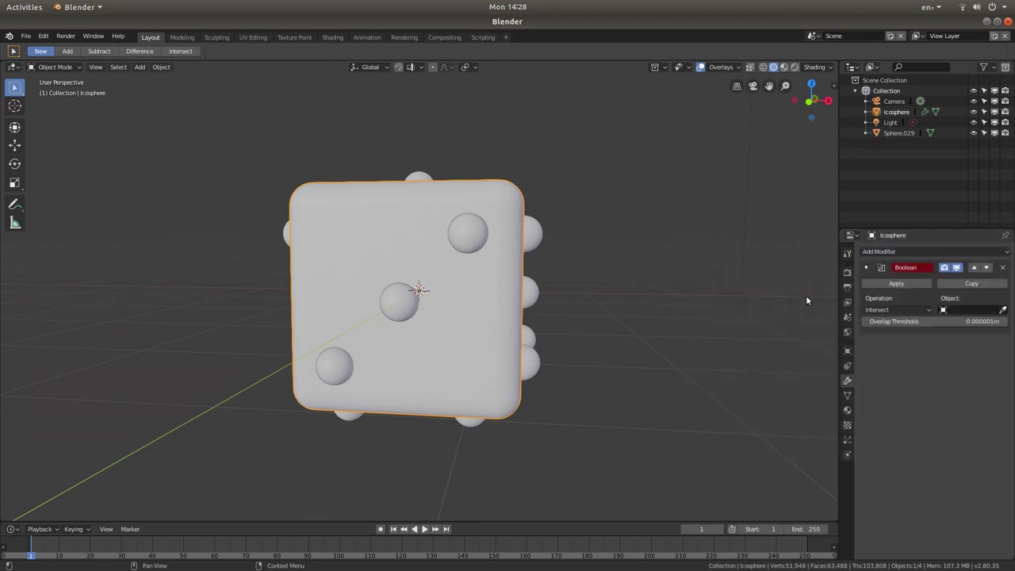
left_click(892, 309)
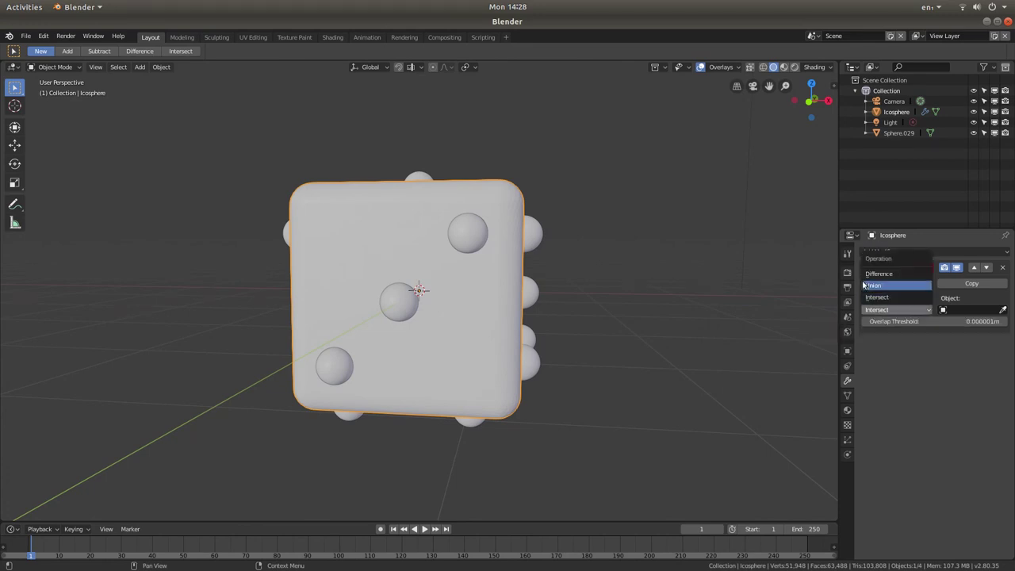
left_click(880, 274)
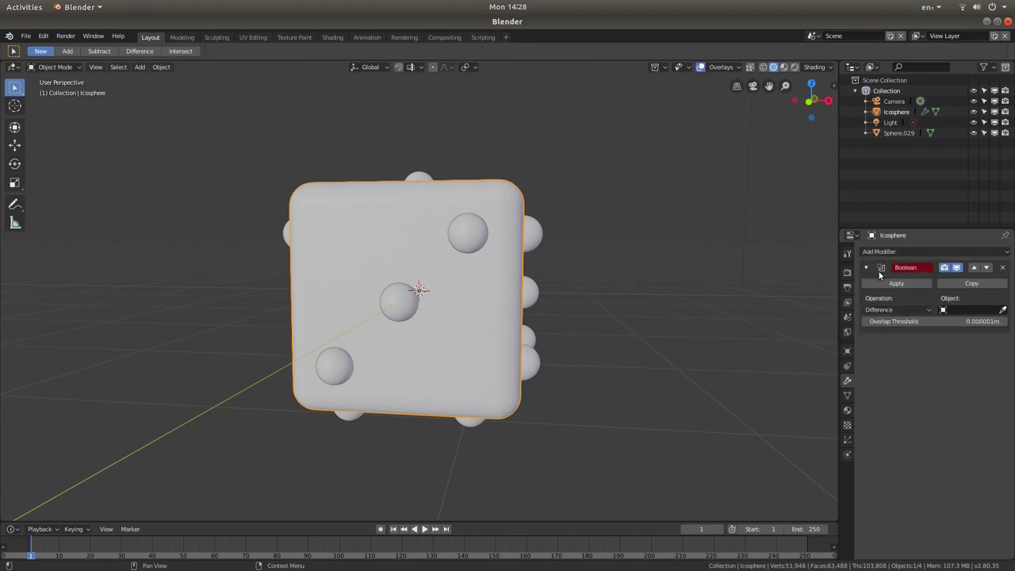
left_click(958, 310)
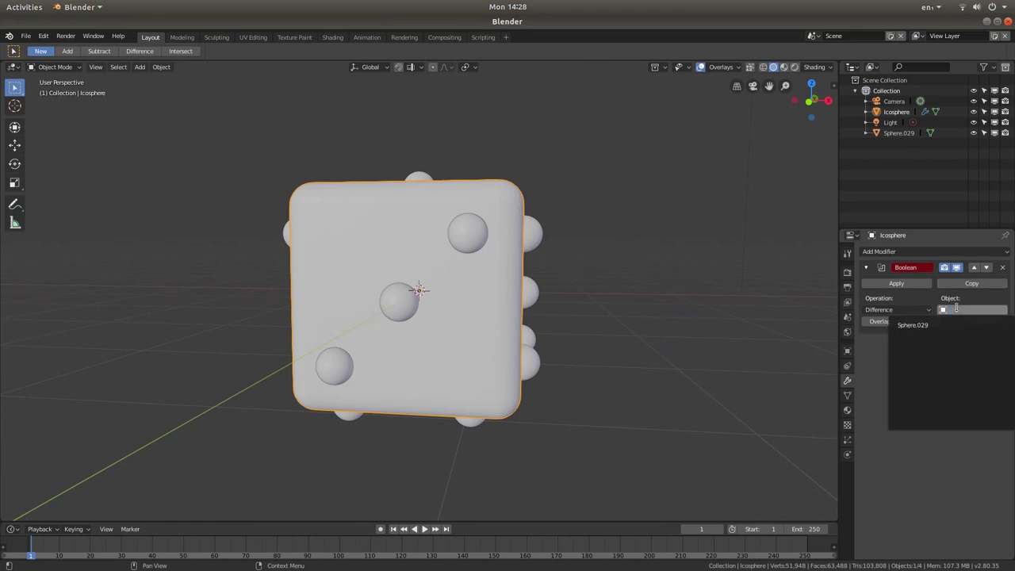
left_click(908, 325)
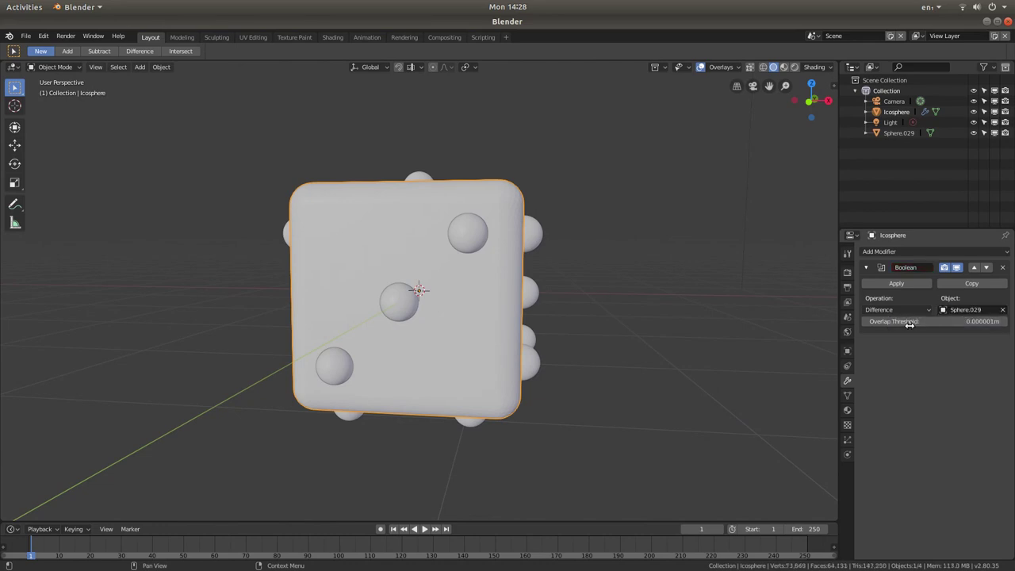
left_click(893, 286)
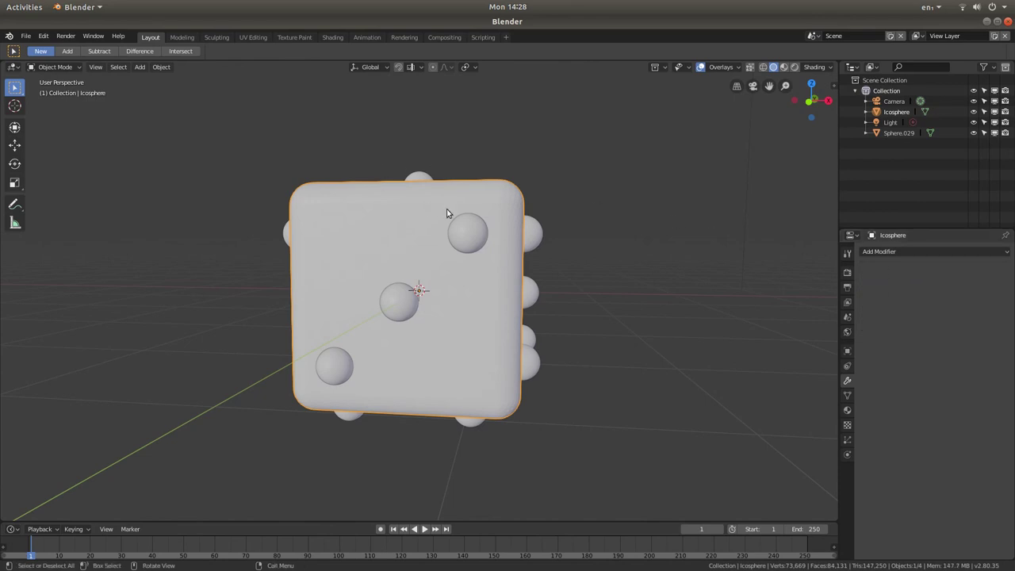
- Delete the joined pips object Sphere.029 to expose the pip recesses in the die
left_click(466, 242)
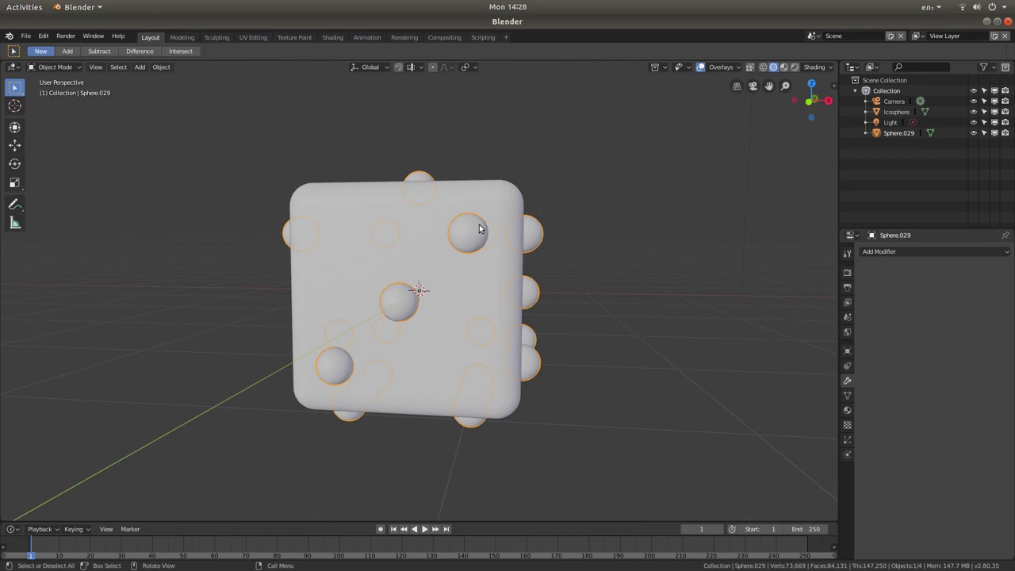
right_click(467, 232)
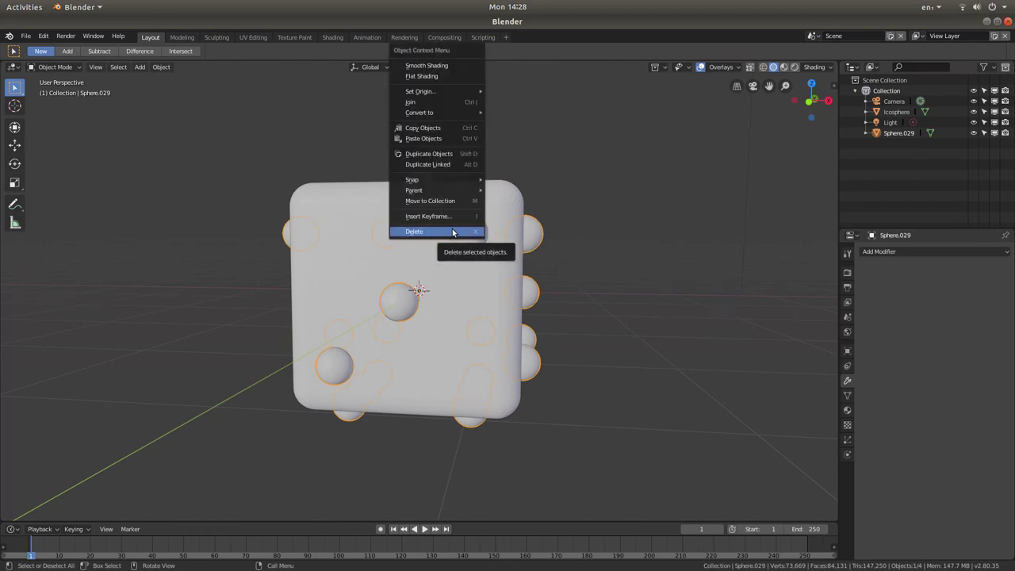
left_click(454, 232)
middle_click_drag(461, 203, 522, 190)
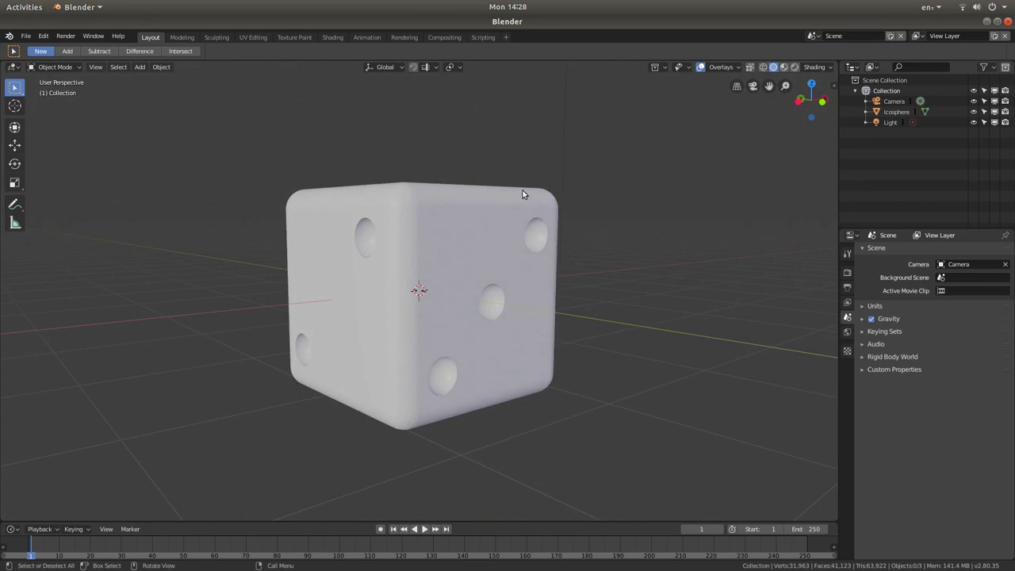
- Enter Edit Mode on the die and create a new material for it with a black base color
left_click(461, 222)
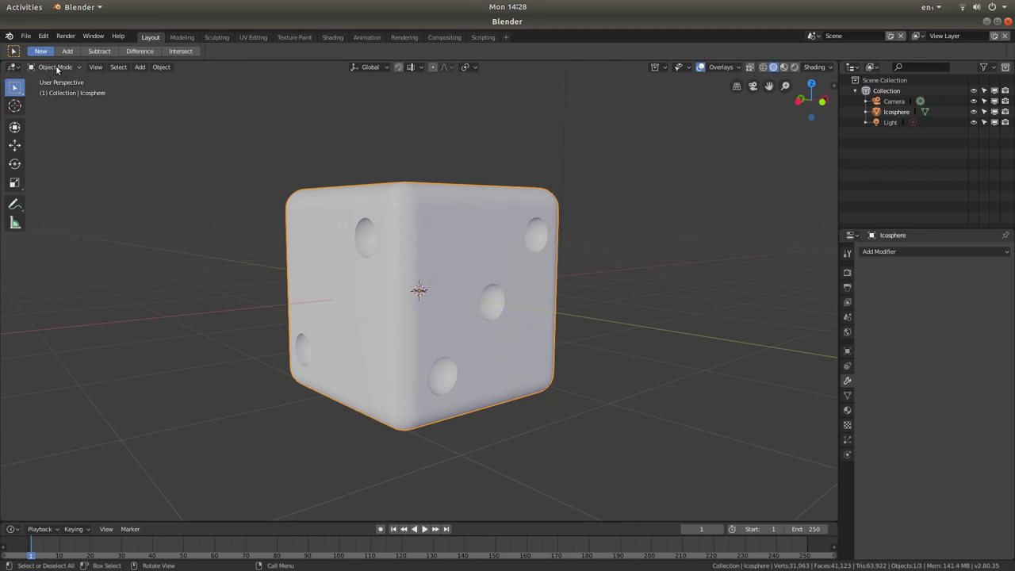
left_click(57, 68)
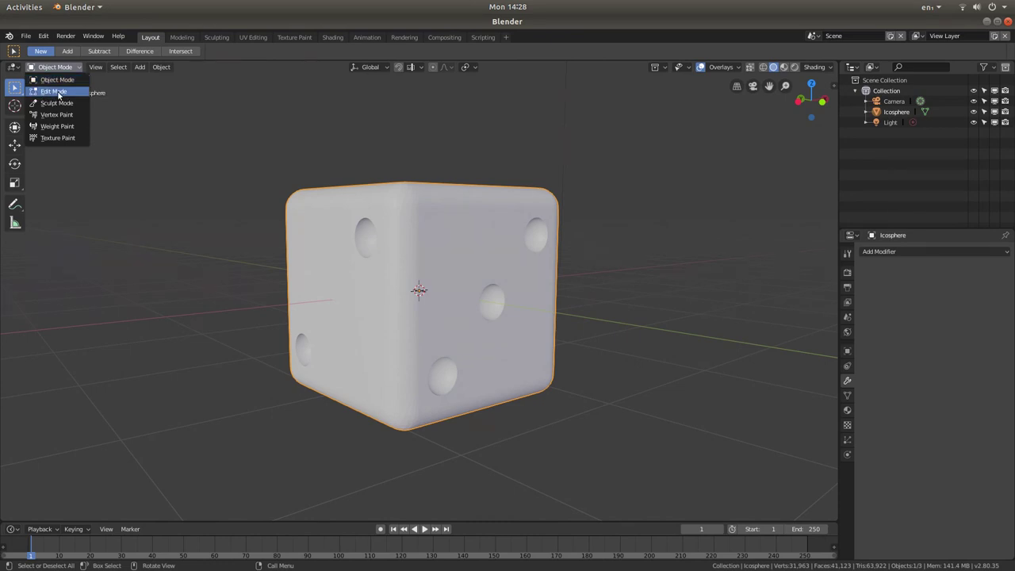
left_click(55, 92)
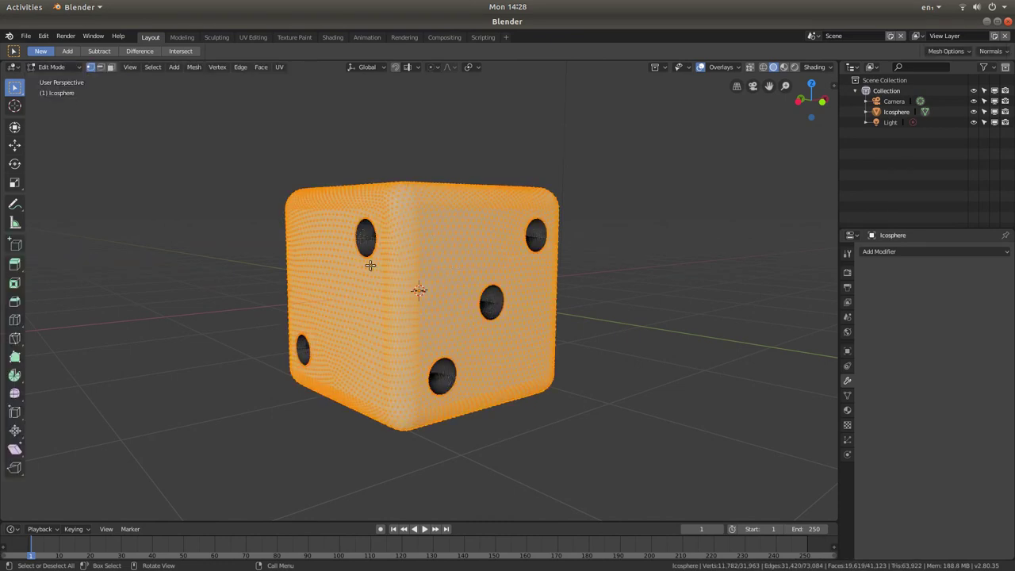
scroll(449, 263, "up", 3)
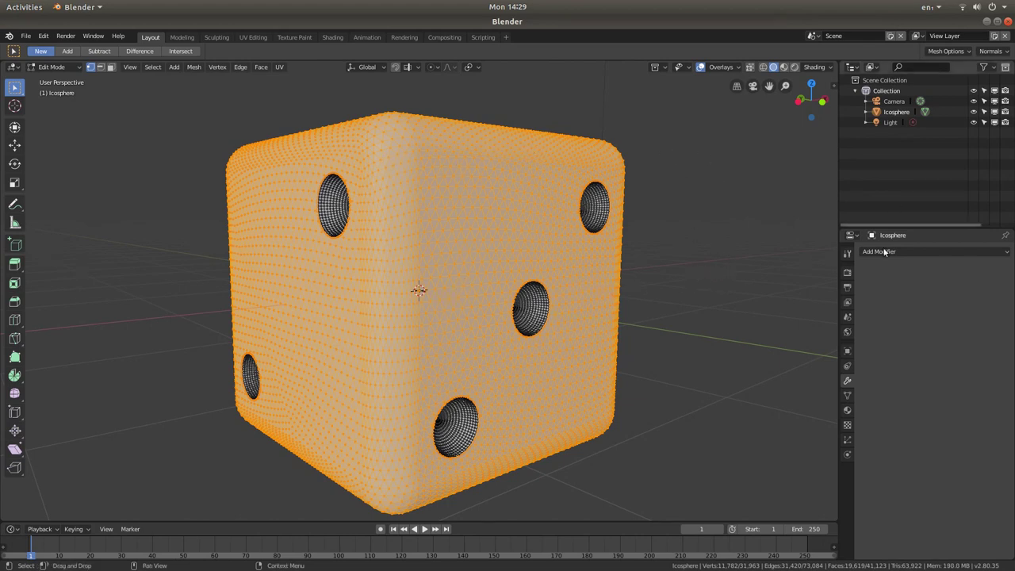
left_click(848, 411)
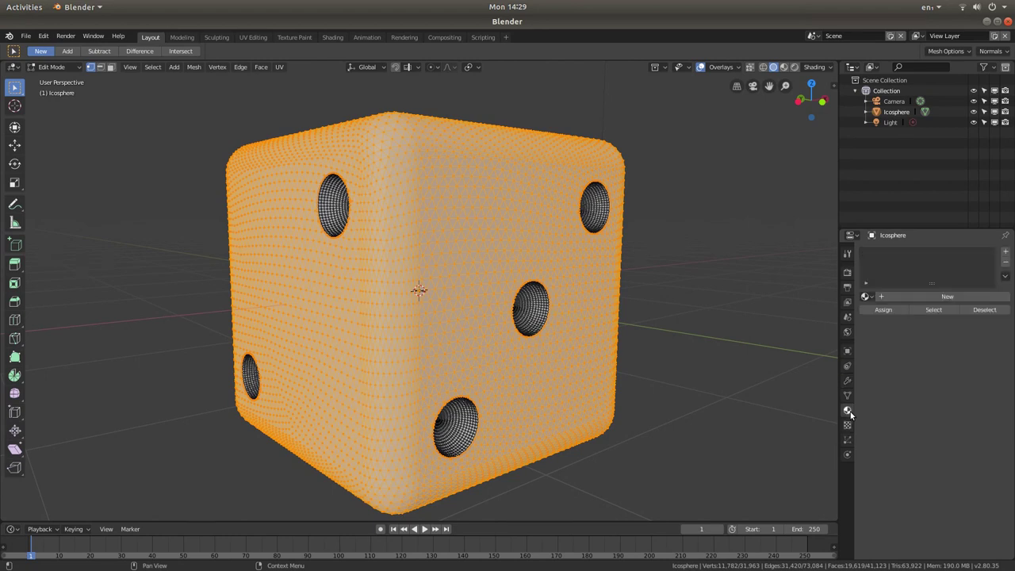
left_click(948, 298)
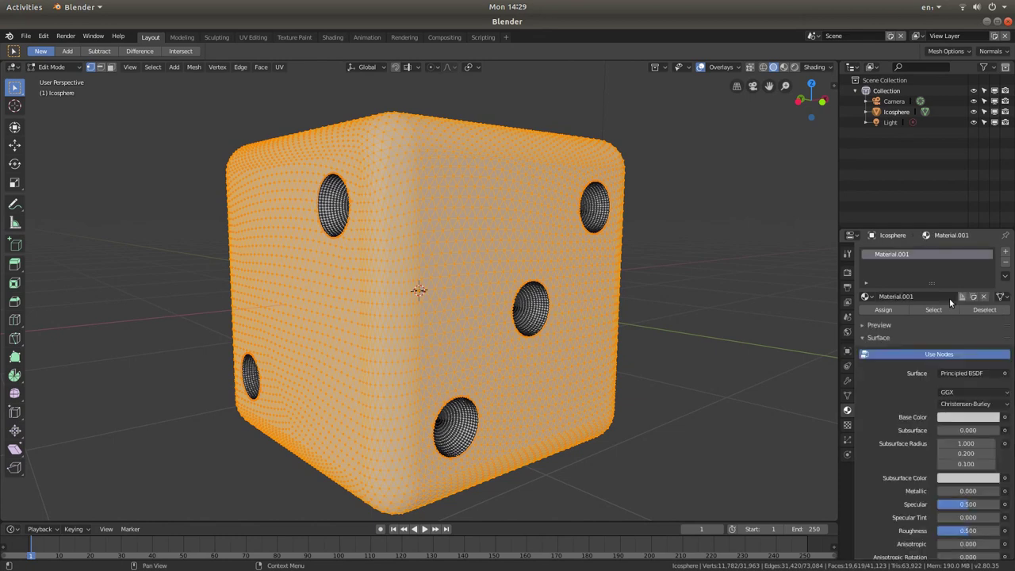
left_click(973, 418)
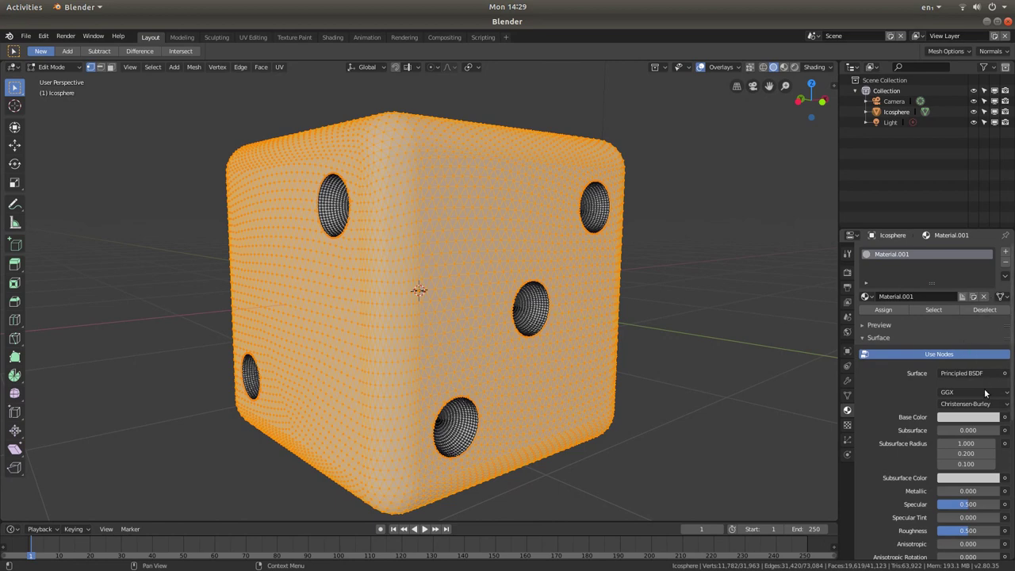
left_click(970, 417)
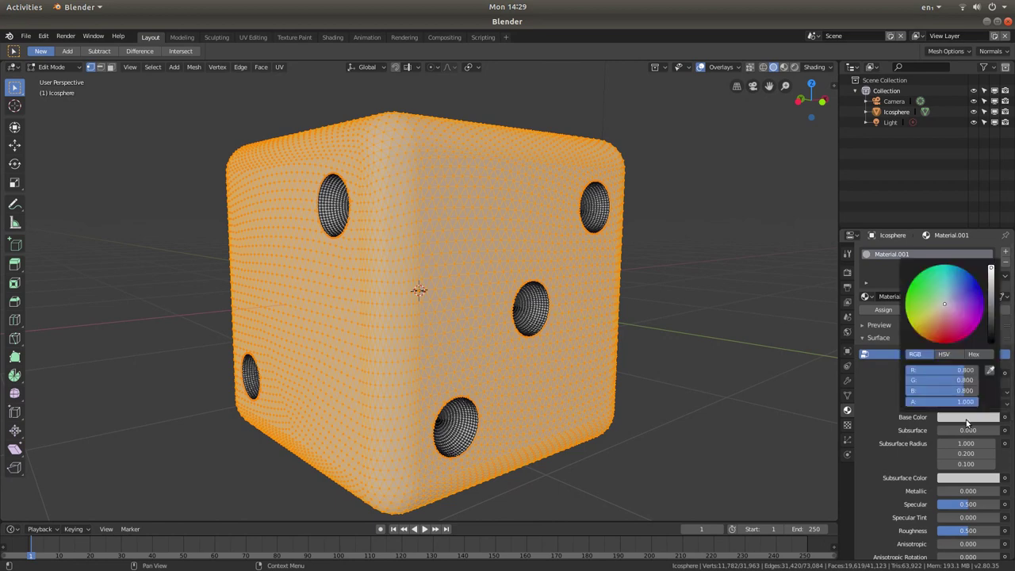
left_click(991, 273)
left_click_drag(991, 271, 991, 341)
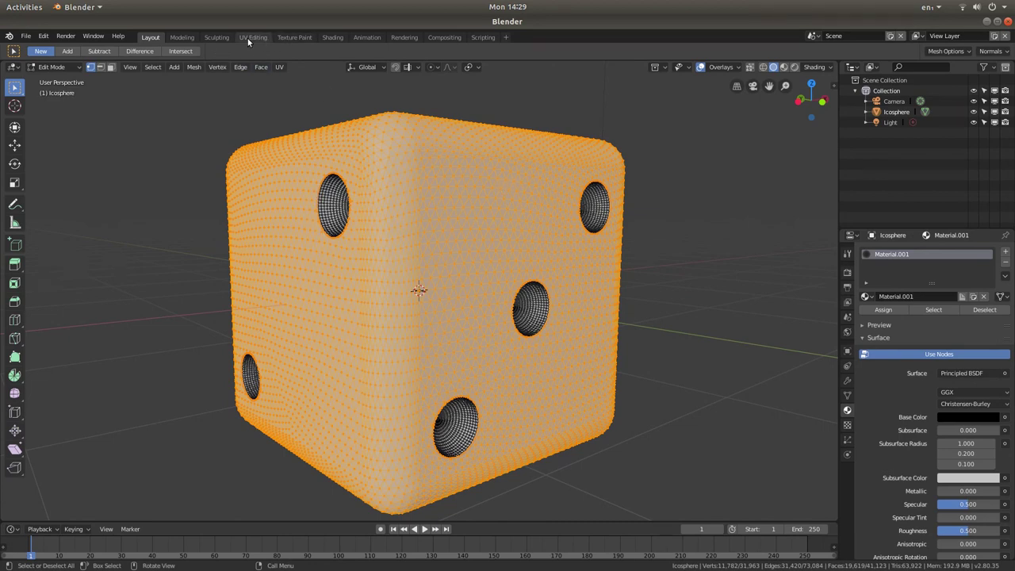
- Invert the selection to the pip recesses and assign them a new second material with the default light base color
left_click(153, 68)
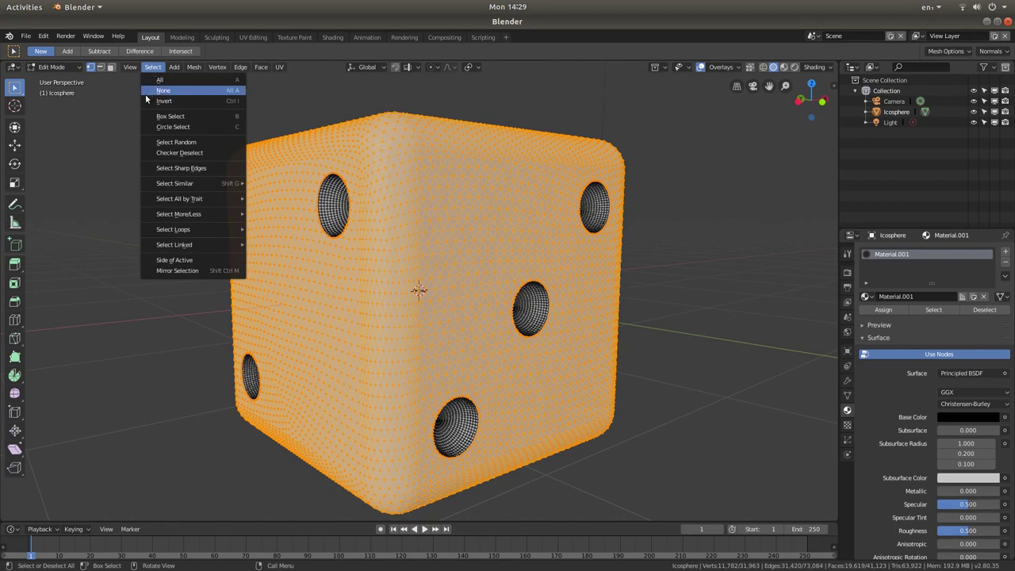
left_click(192, 102)
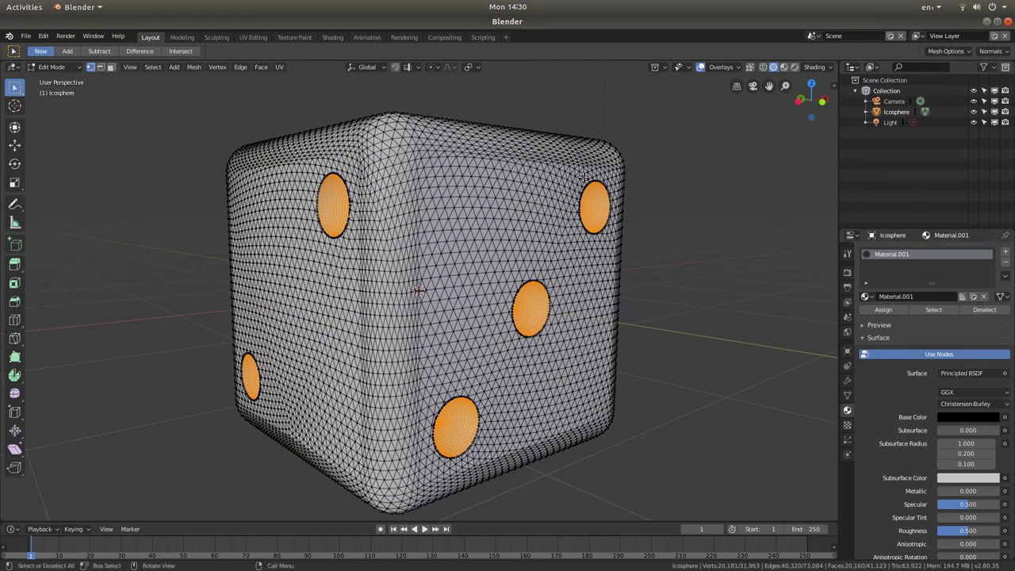
left_click(1006, 253)
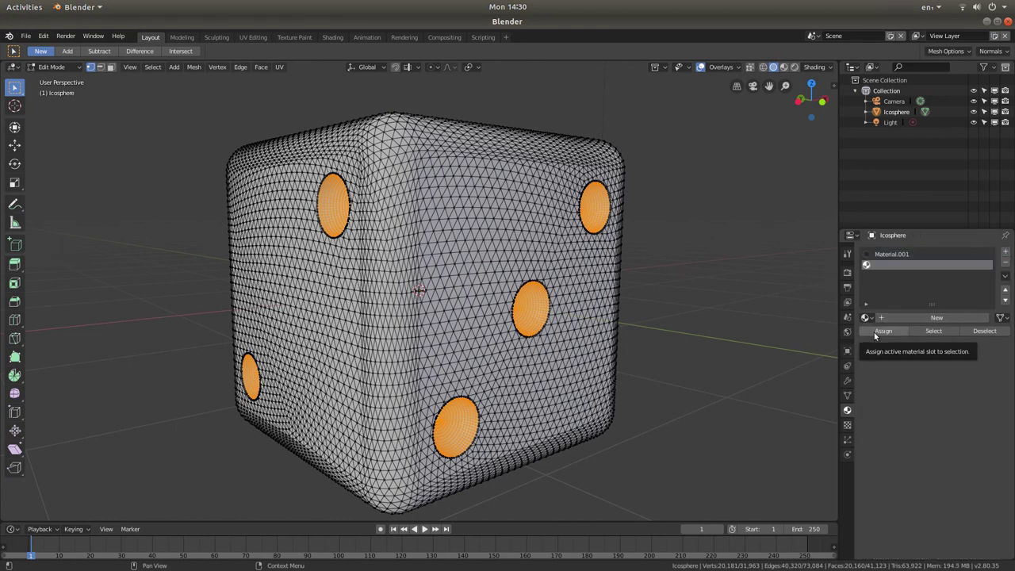
left_click(919, 318)
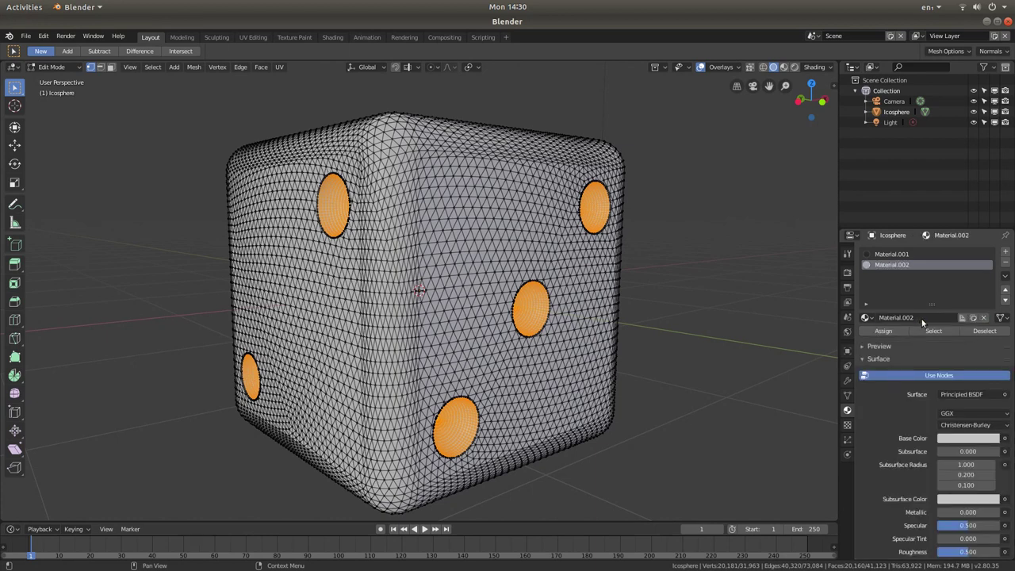
left_click(880, 331)
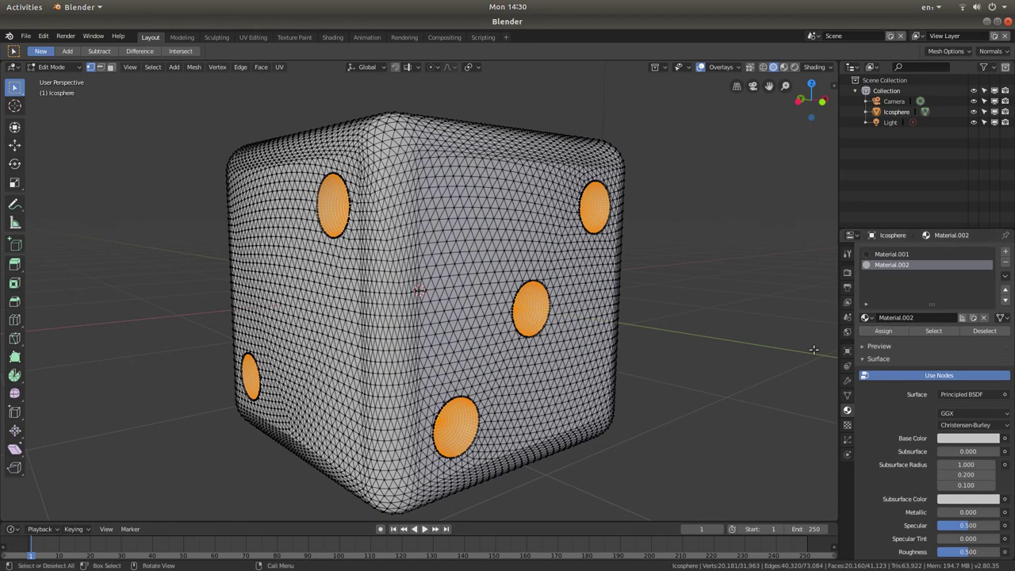
- Switch the viewport to rendered shading and check the two materials on the die
left_click(796, 68)
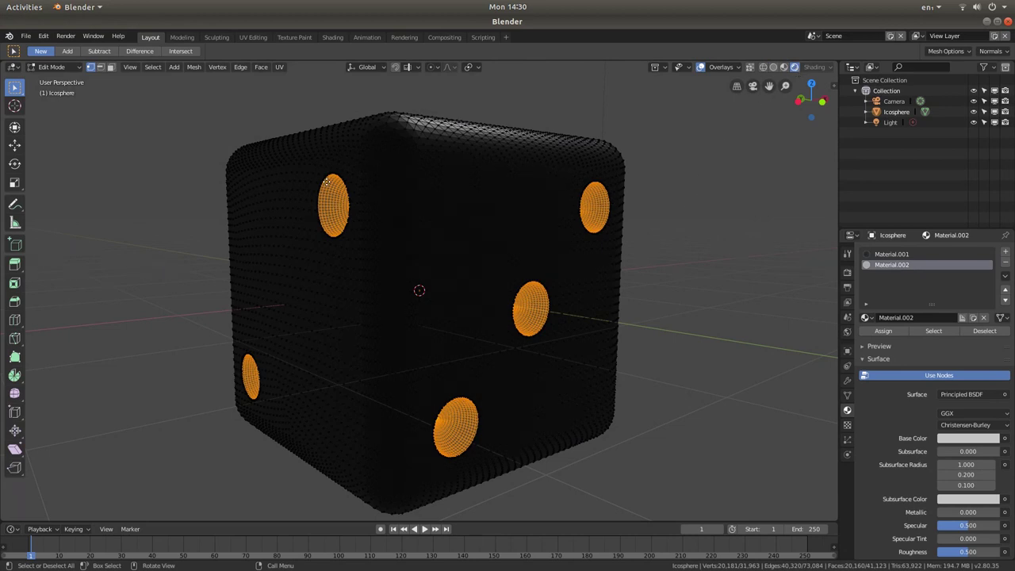
scroll(608, 215, "up", 2)
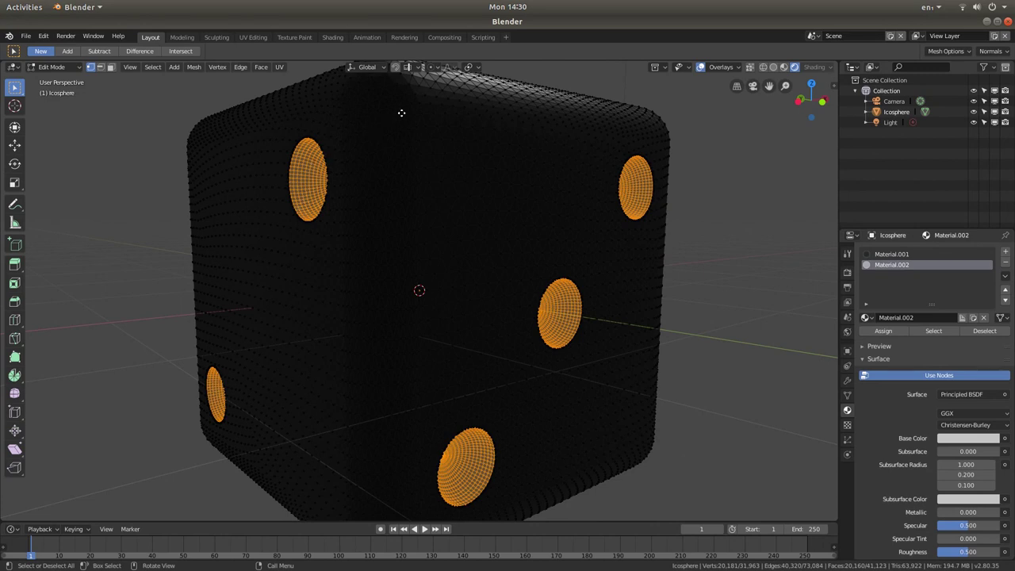
scroll(465, 157, "down", 2)
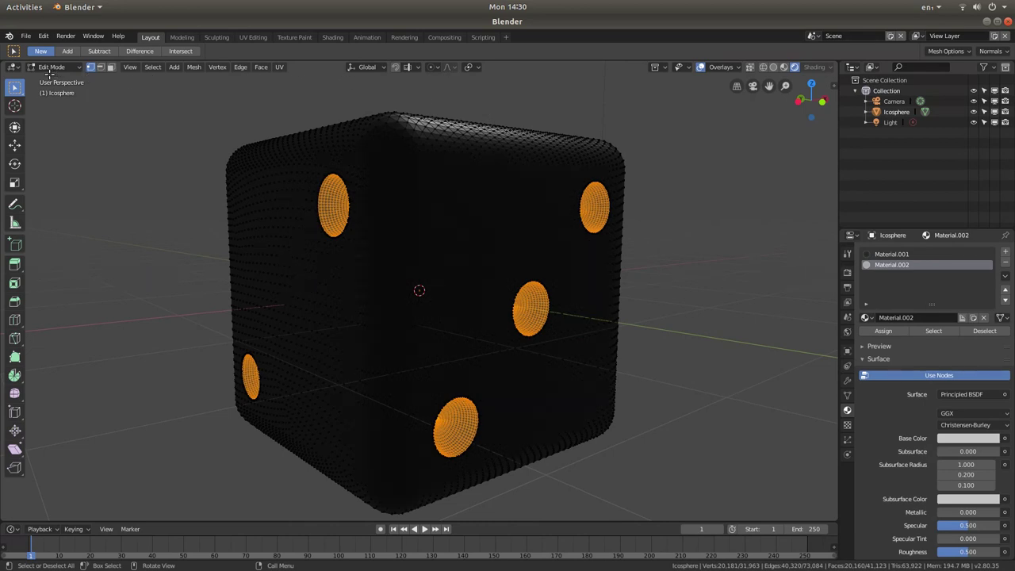
- Return to Object Mode and apply smooth shading to the die
left_click(46, 68)
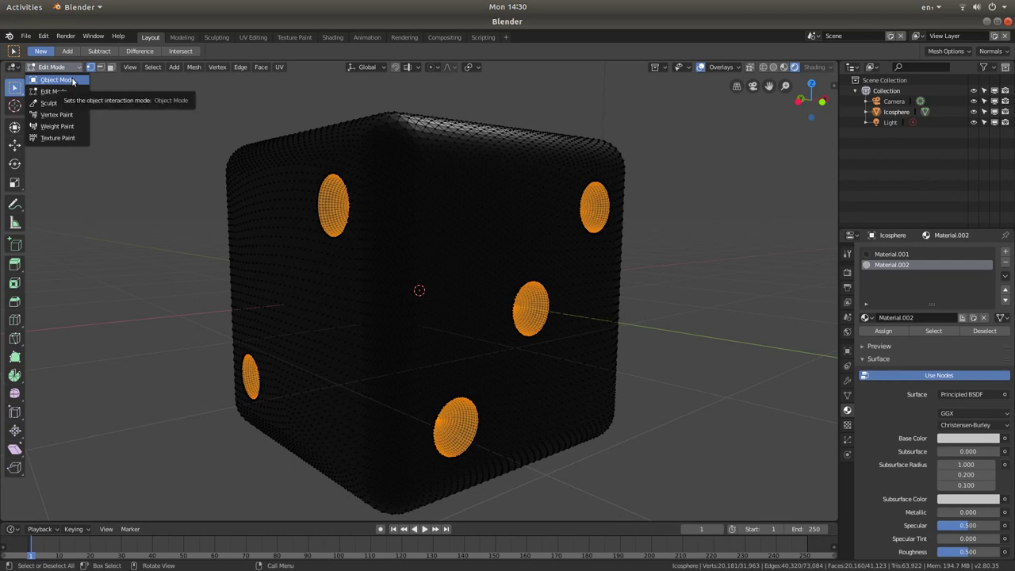
left_click(72, 80)
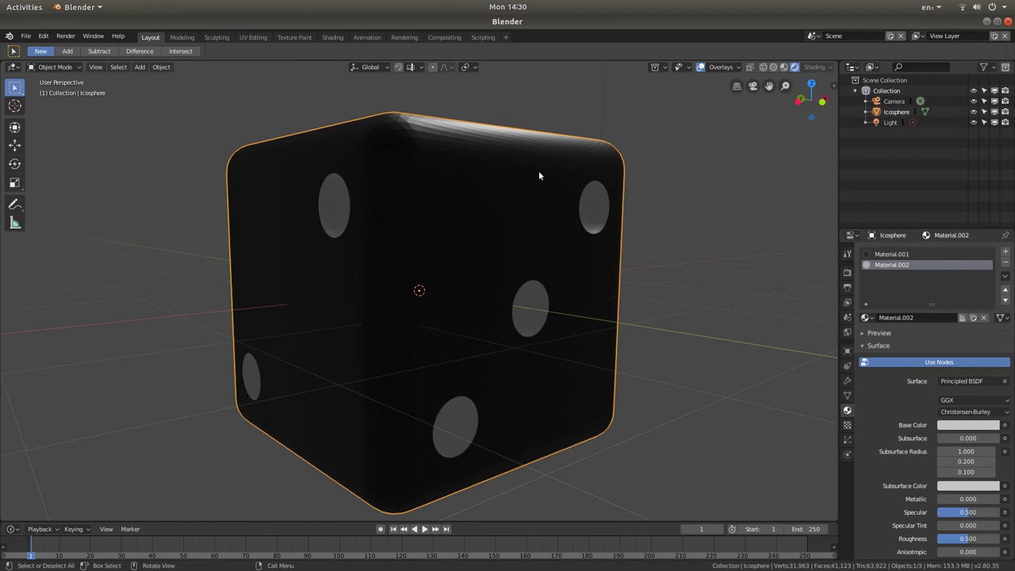
right_click(458, 178)
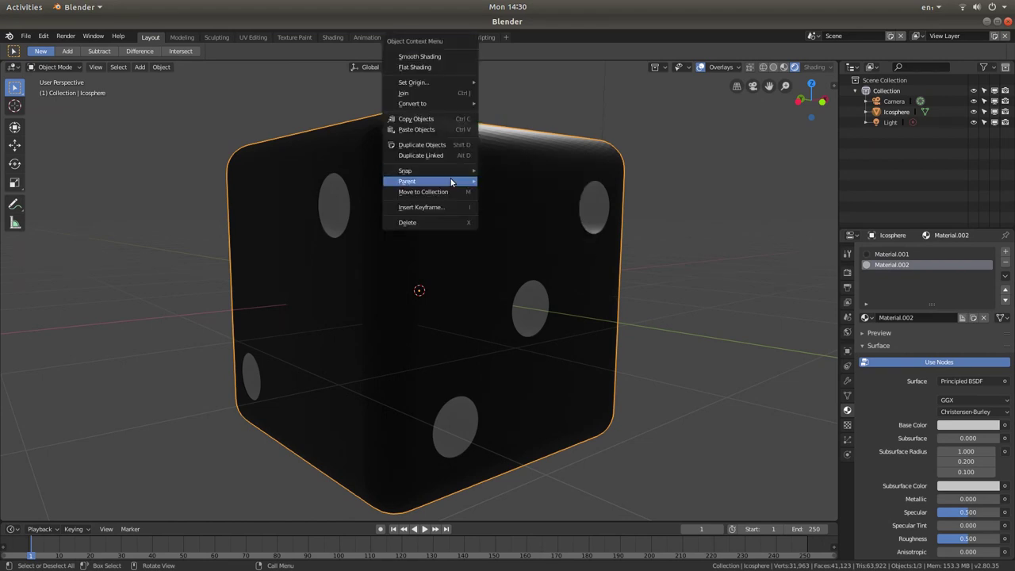
left_click(425, 56)
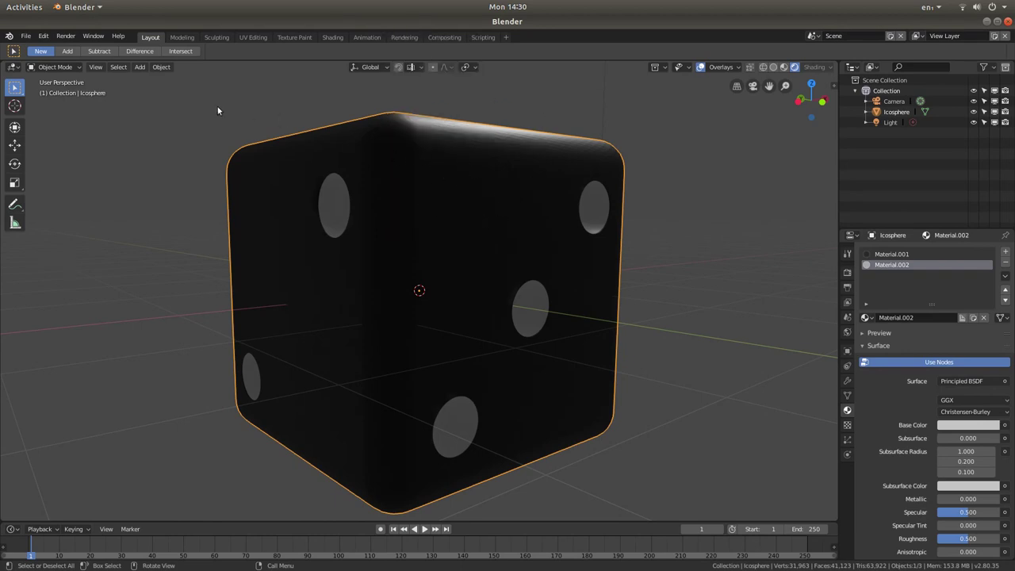
- Switch the viewpoint to the camera to see how the die is framed
left_click(95, 67)
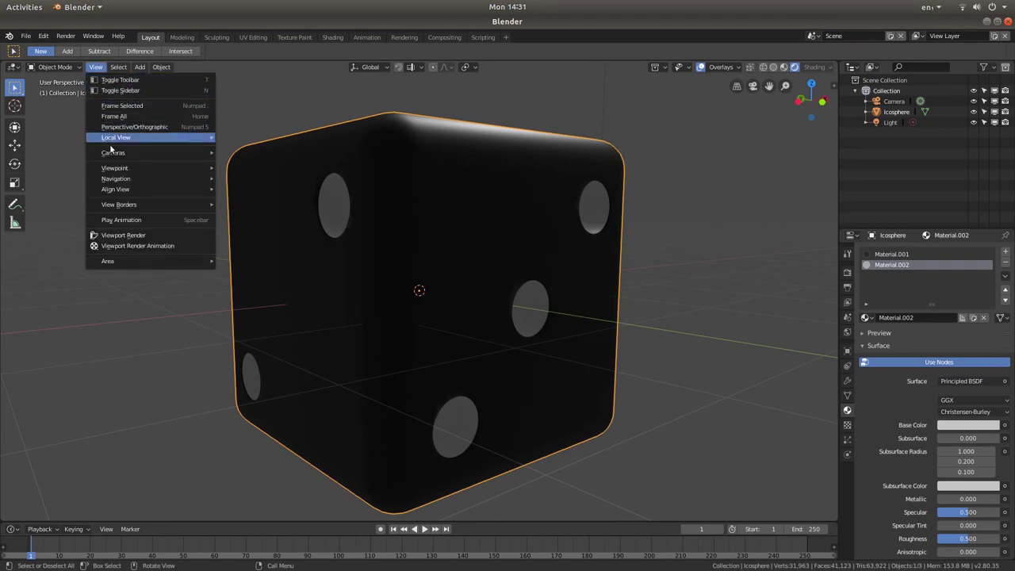
mouse_move(110, 172)
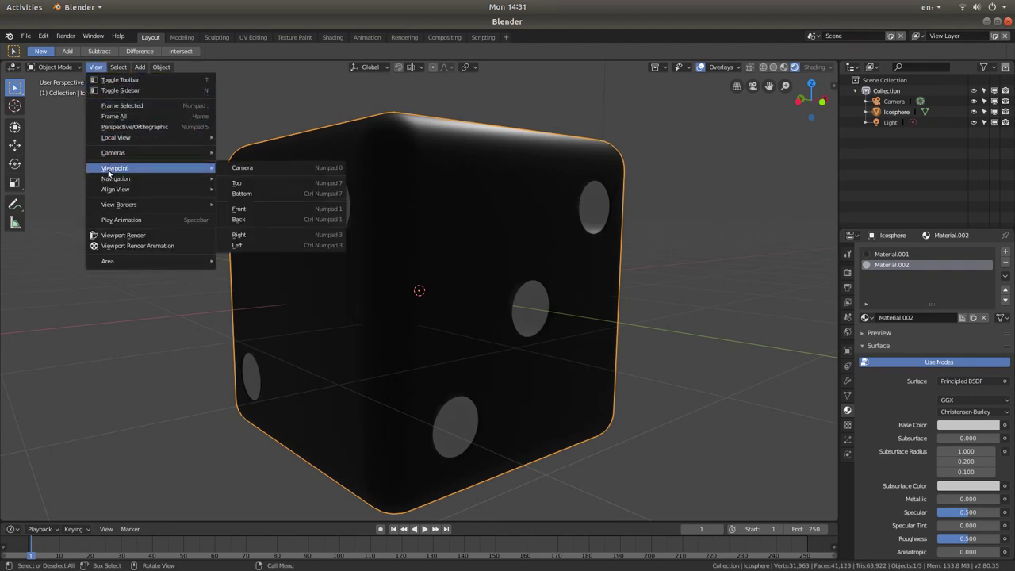
left_click(269, 168)
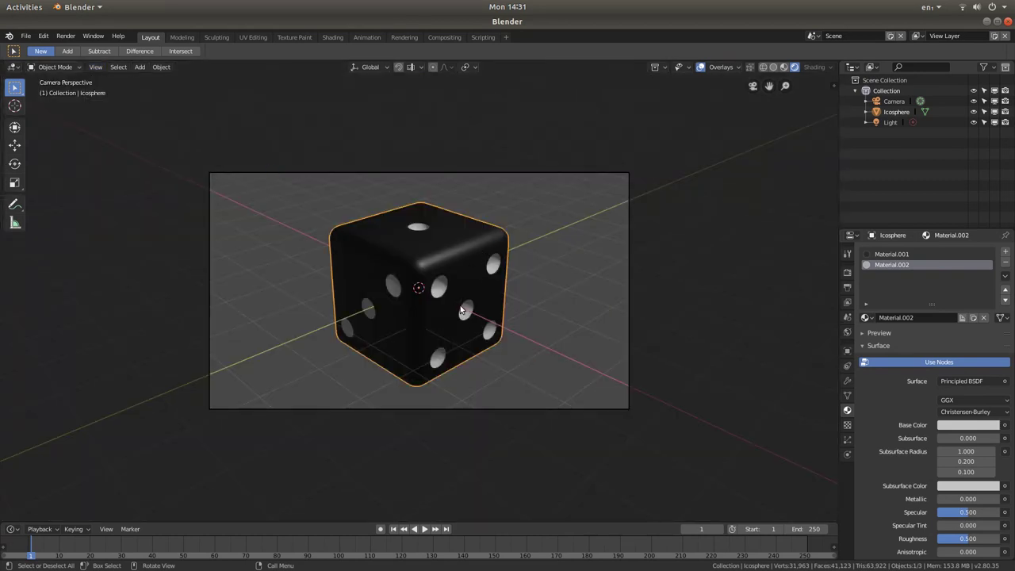
- Lock the camera to the view so that view navigation moves the camera, and hide the view settings again
scroll(460, 309, "up", 1)
scroll(460, 309, "up", 3)
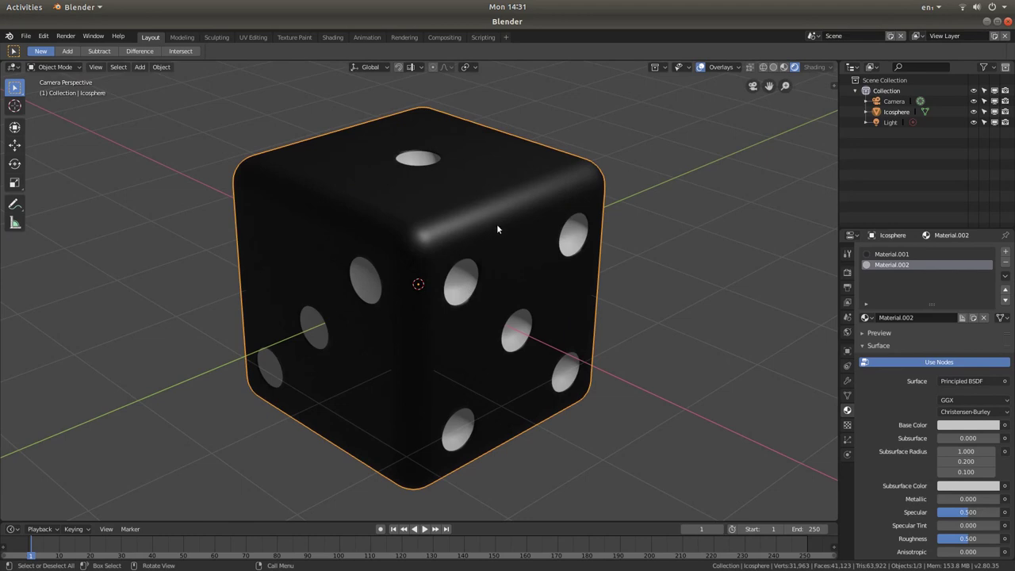
scroll(497, 229, "down", 1)
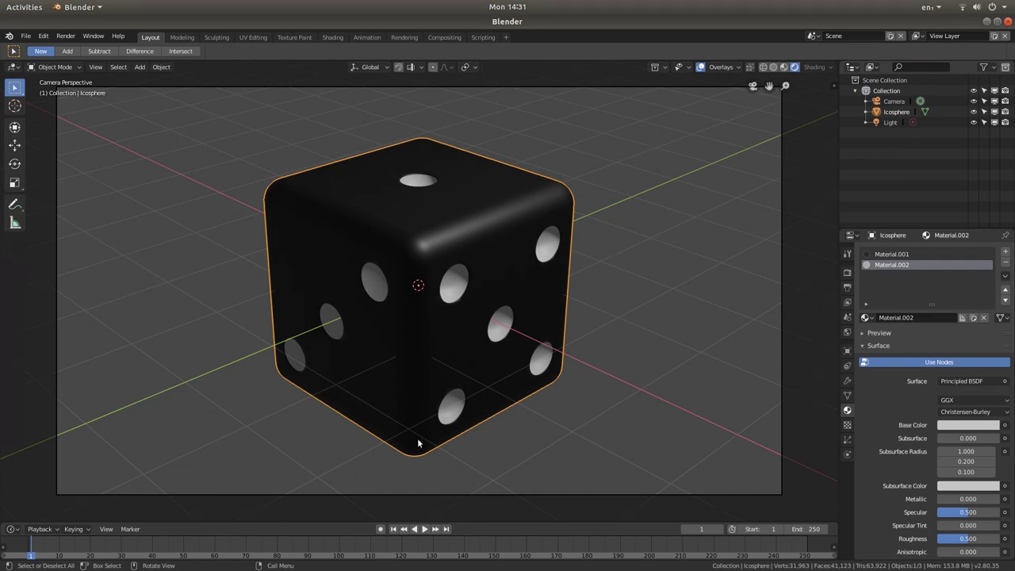
left_click(834, 83)
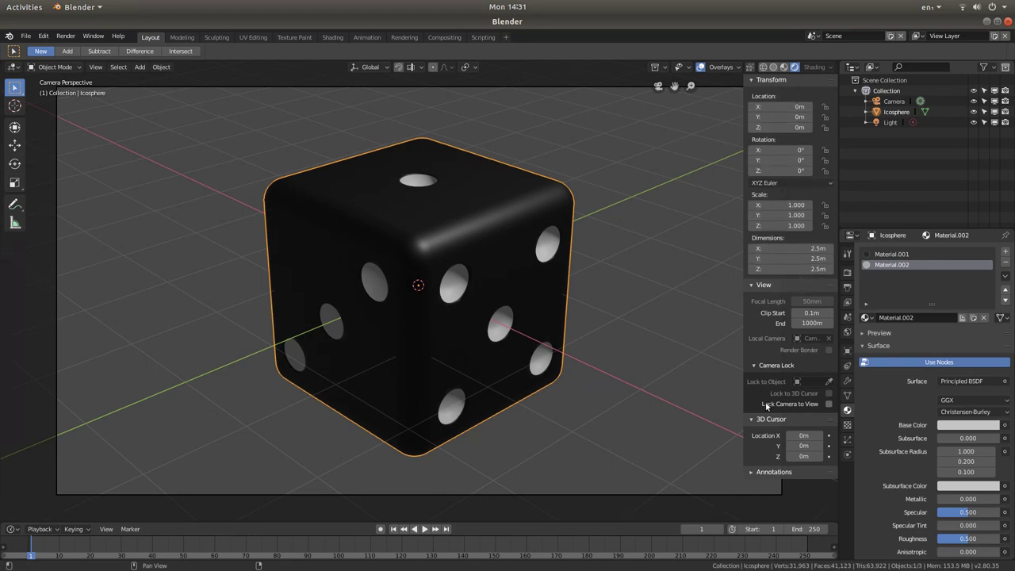
left_click(829, 404)
left_click_drag(743, 118, 801, 121)
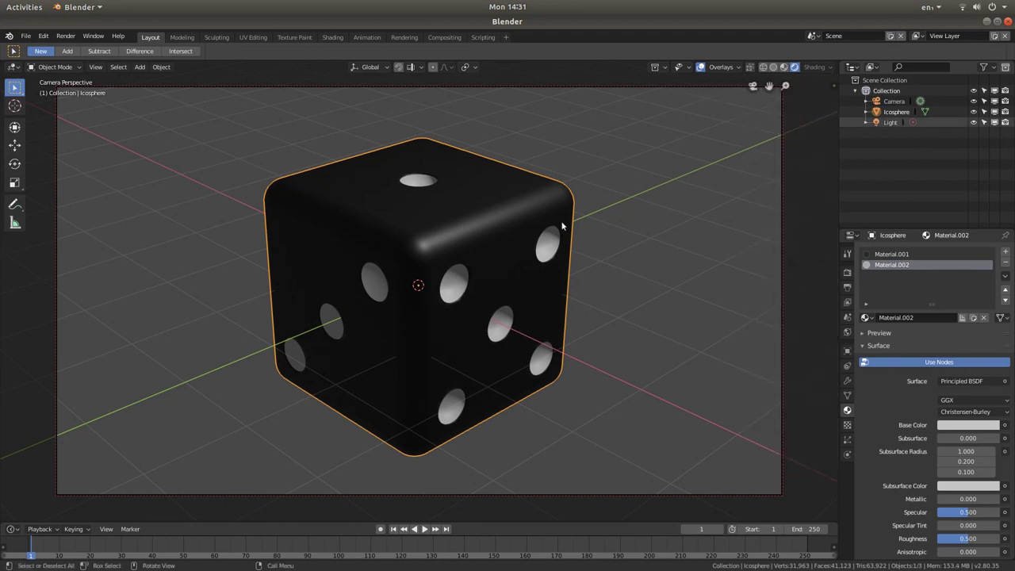
- Reframe the camera closer to the die so the whole die fills most of the frame's height and sits roughly centered
scroll(453, 249, "up", 5)
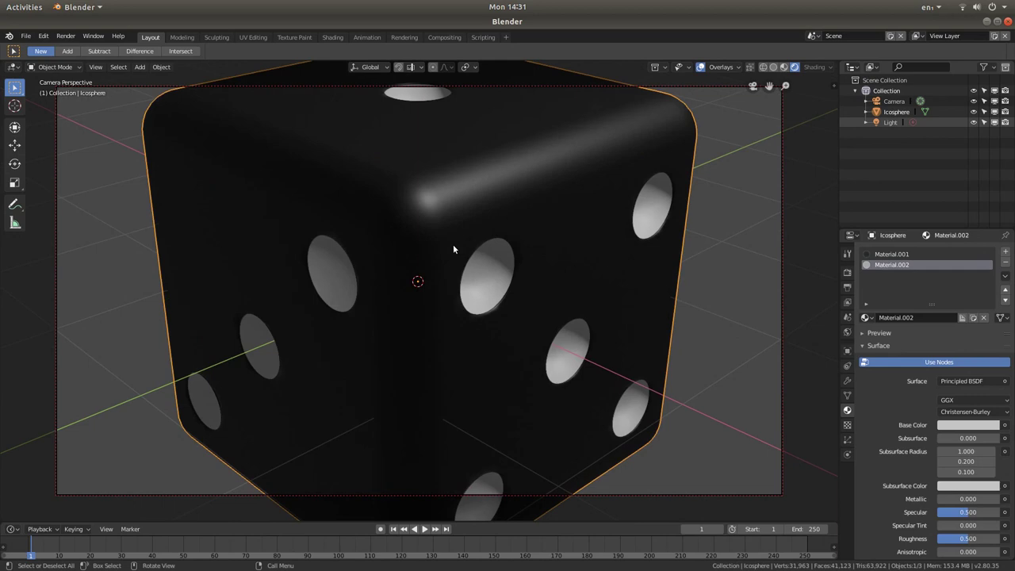
scroll(453, 249, "down", 5)
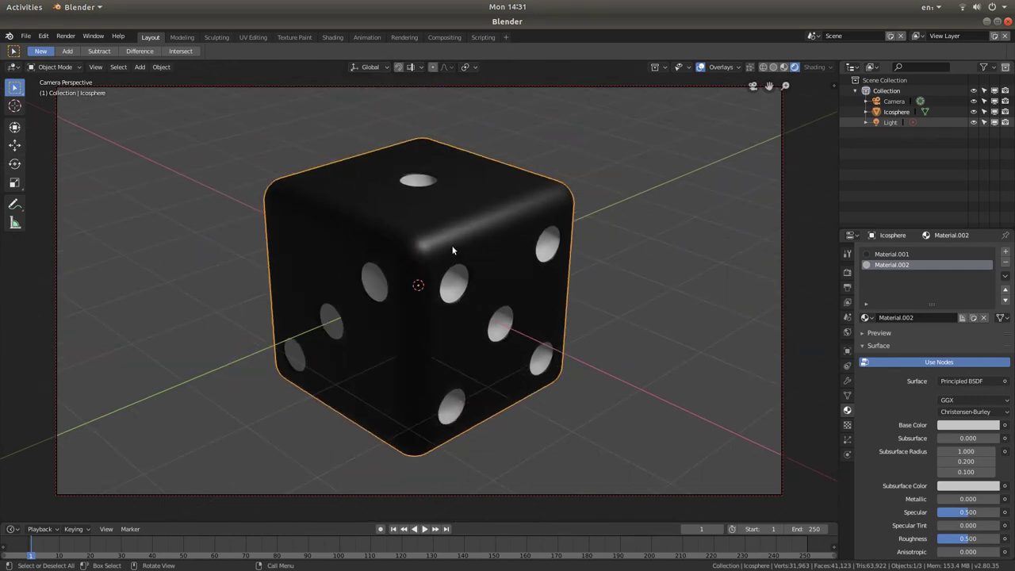
scroll(452, 251, "up", 1)
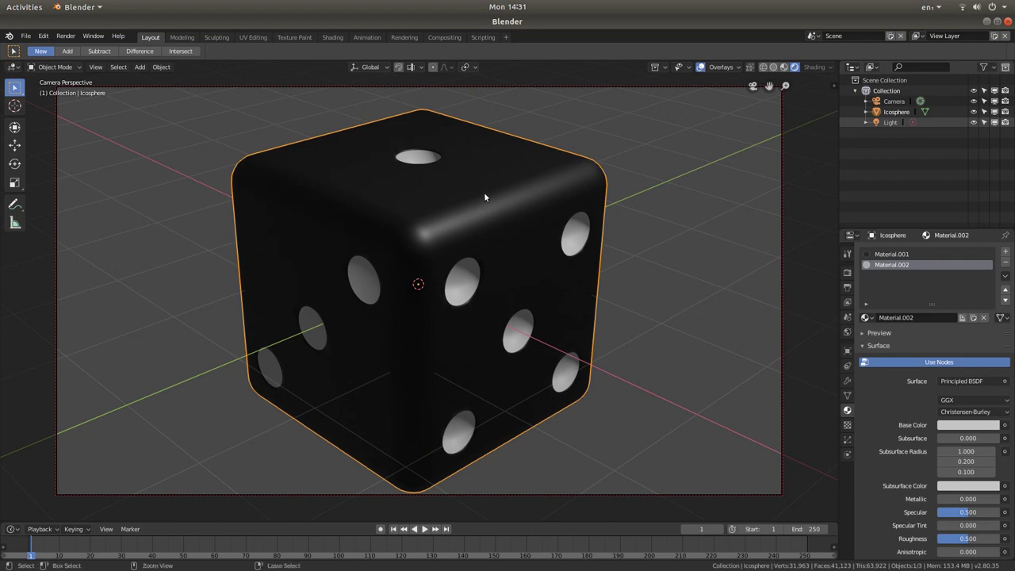
scroll(484, 192, "up", 3)
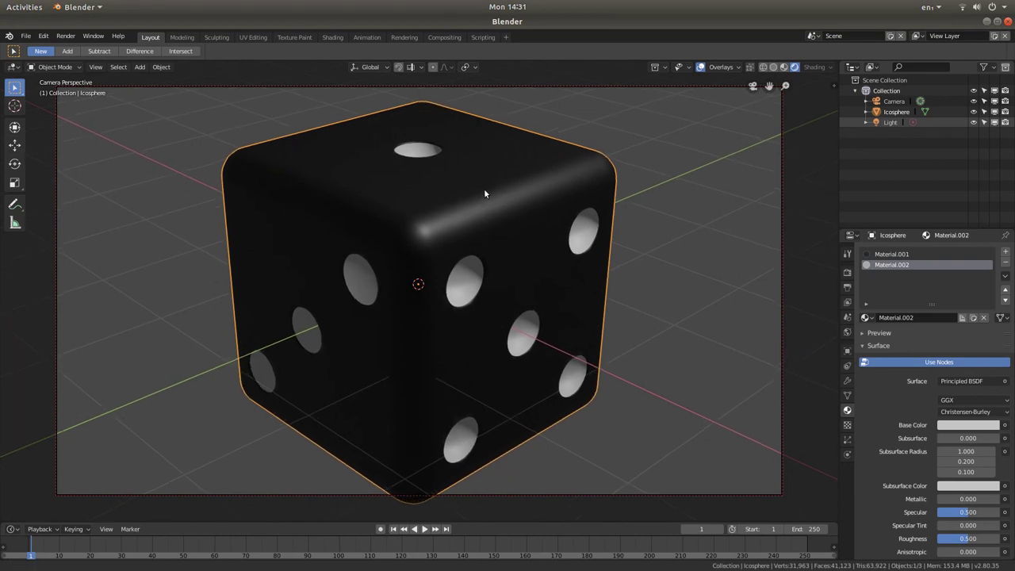
scroll(484, 188, "down", 1)
scroll(486, 195, "down", 4)
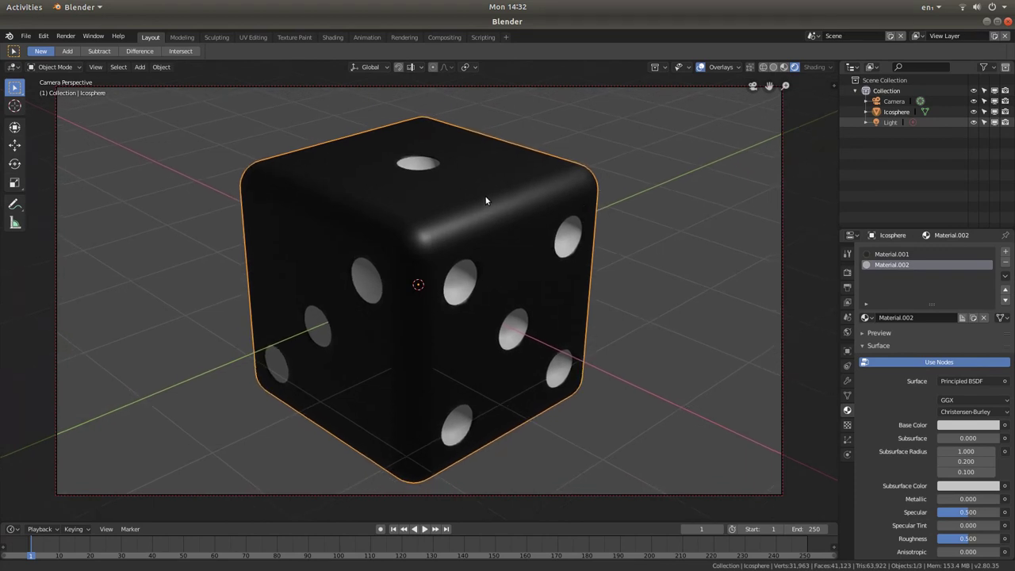
mouse_move(444, 220)
middle_mouse_down()
mouse_move(443, 233)
mouse_move(445, 219)
middle_mouse_up()
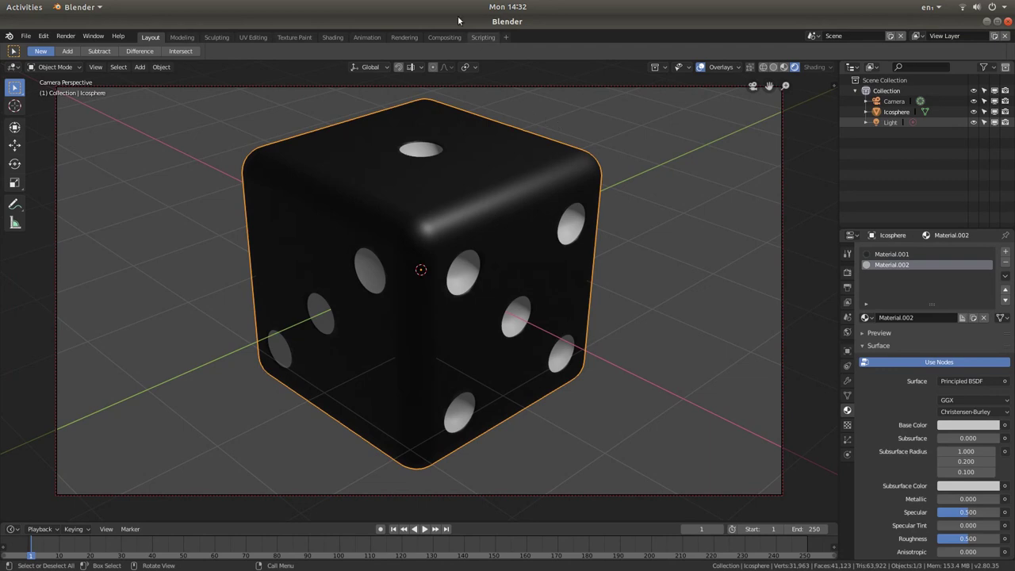
- Render a still image from the camera and save it as DICE.png in the Desktop folder
left_click(66, 37)
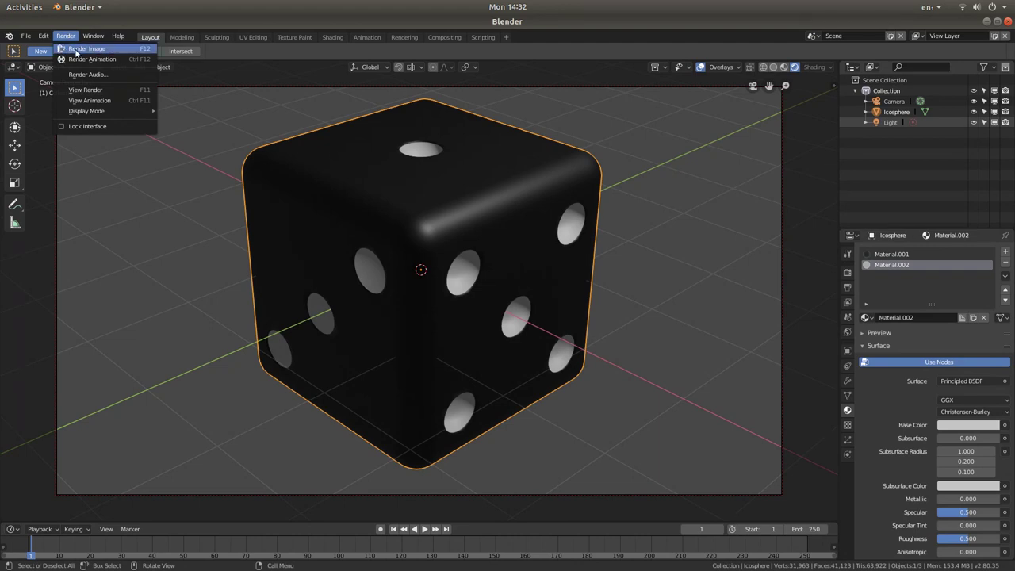
left_click(109, 50)
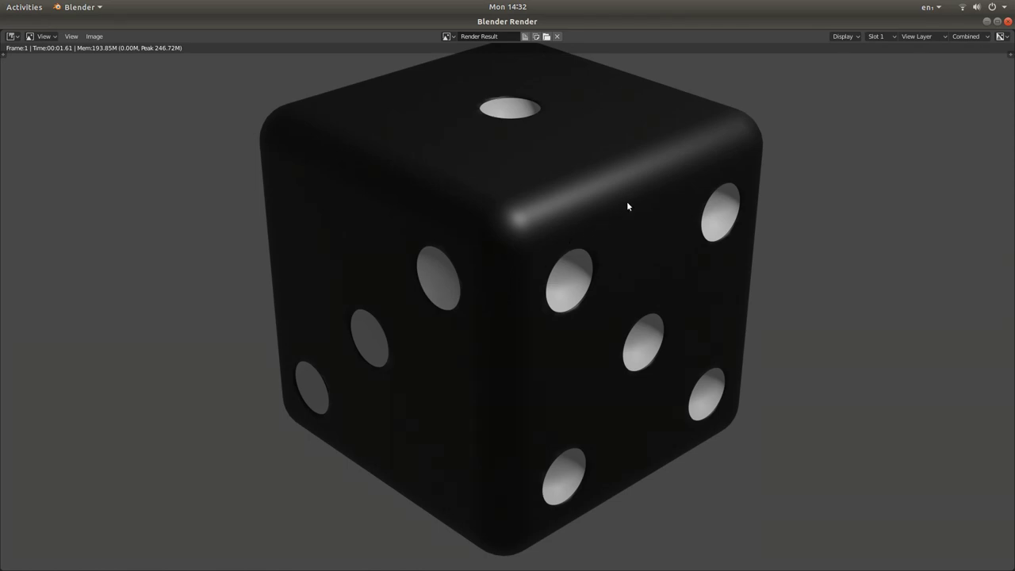
left_click(70, 37)
left_click(94, 37)
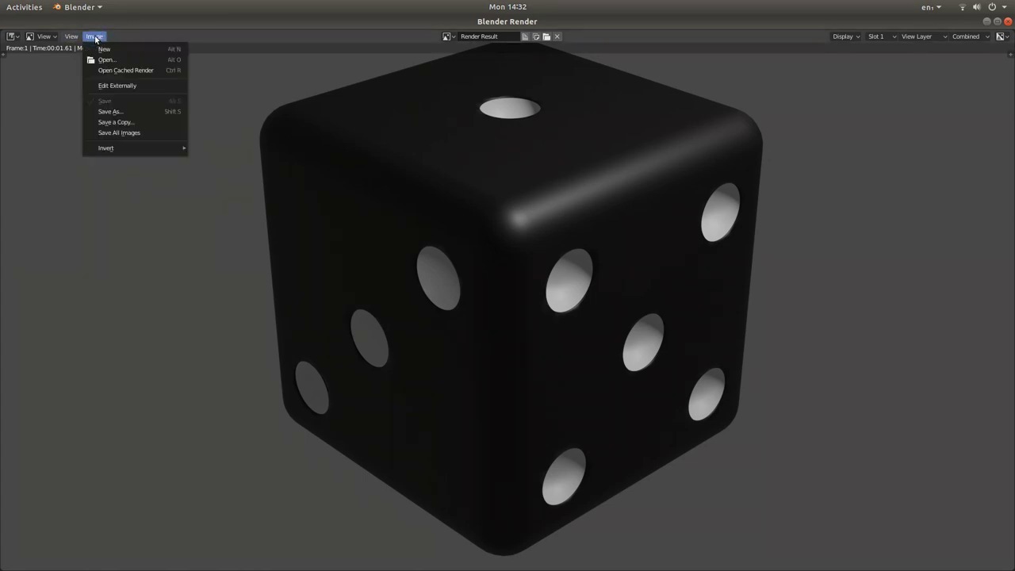
left_click(107, 112)
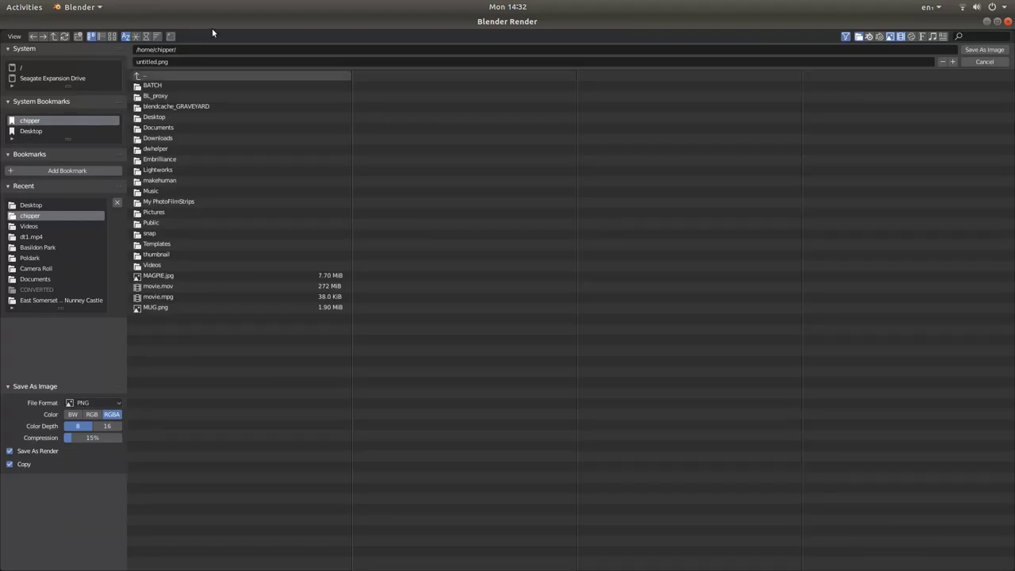
left_click(34, 131)
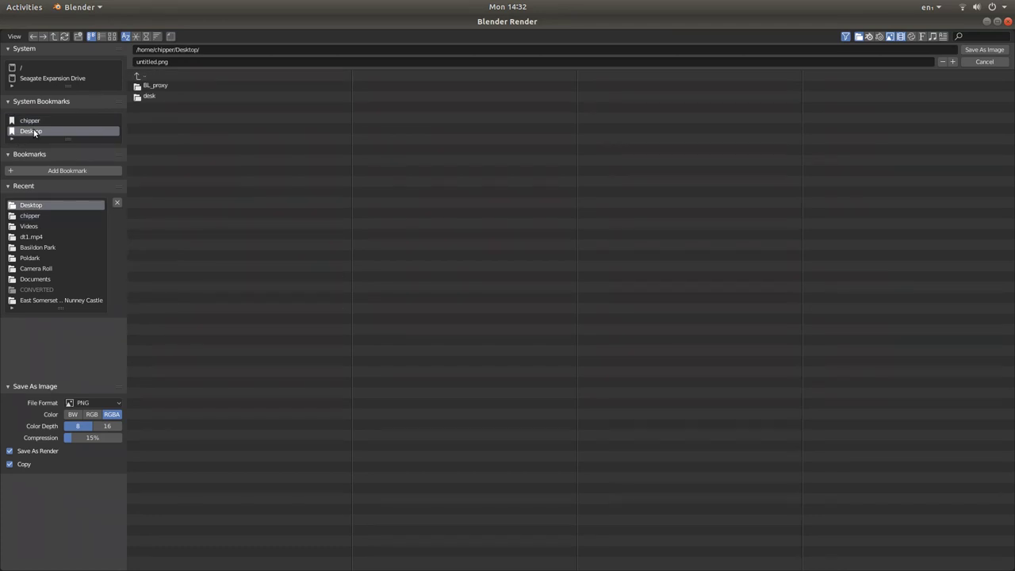
left_click(160, 61)
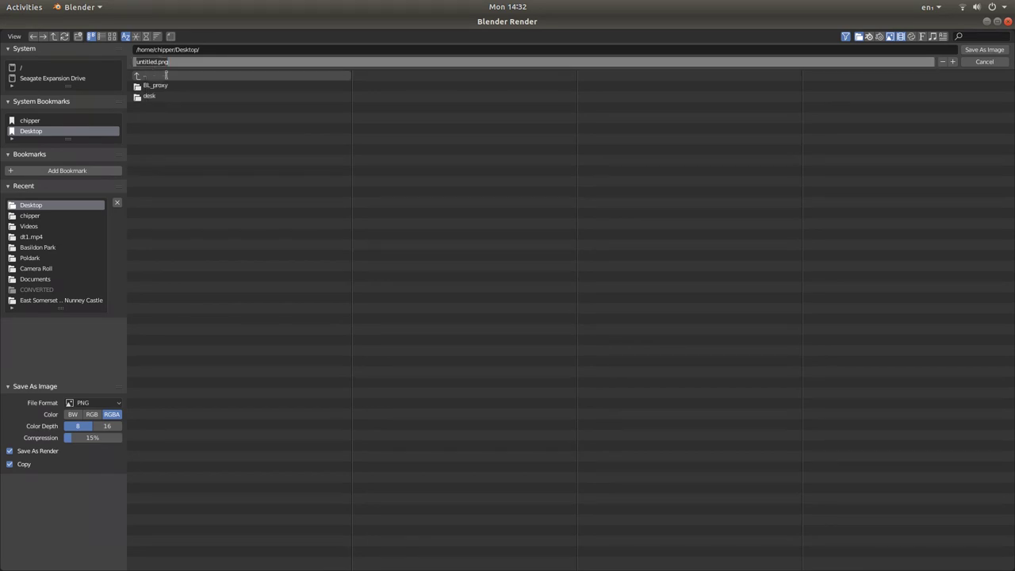
type("D")
type("t8")
left_click(985, 50)
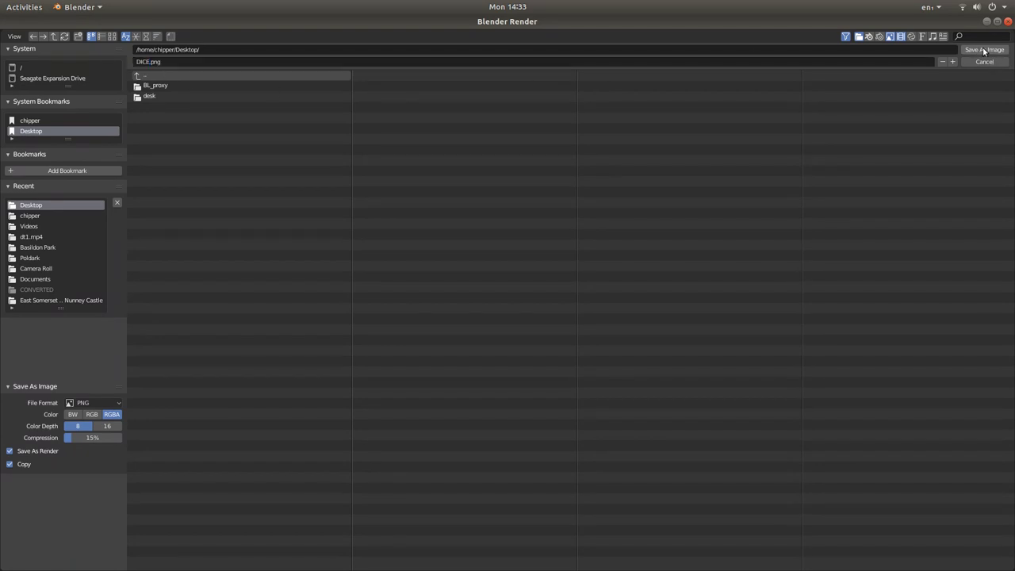
left_click(985, 50)
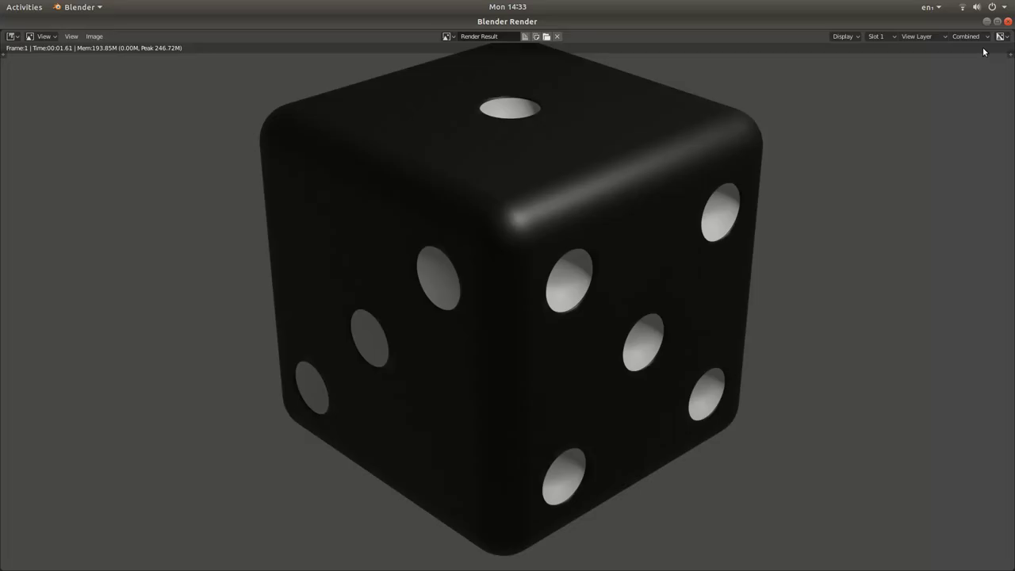
- Minimize the Blender windows, switch to the Files app and open DICE.png from the Desktop folder to check the saved render
left_click(987, 22)
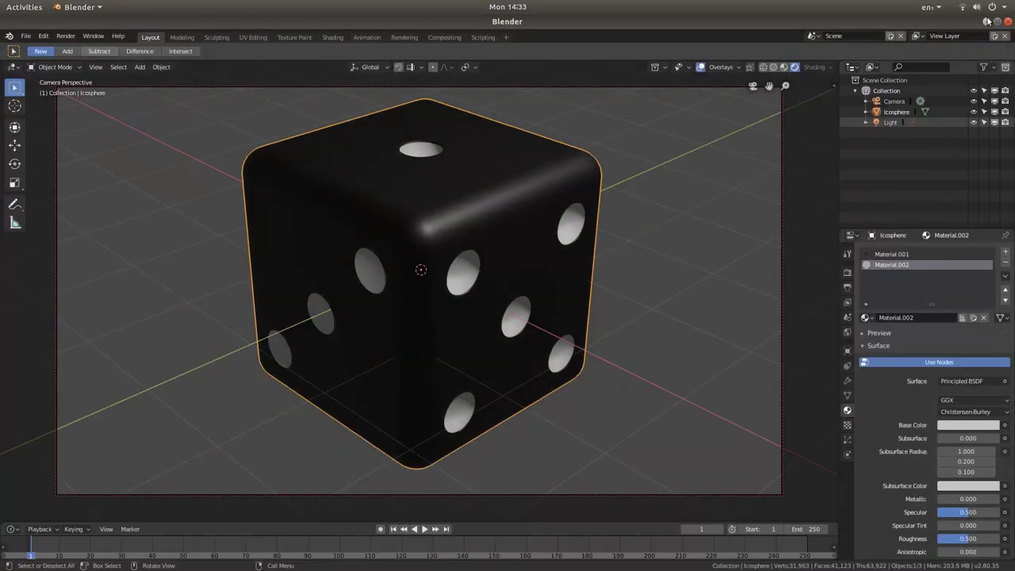
left_click(988, 22)
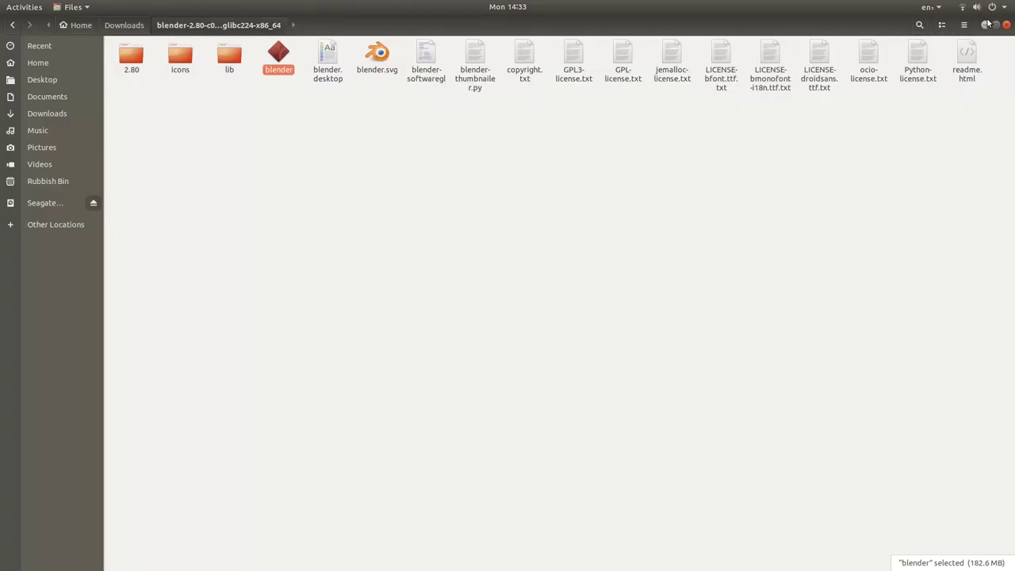
left_click(46, 79)
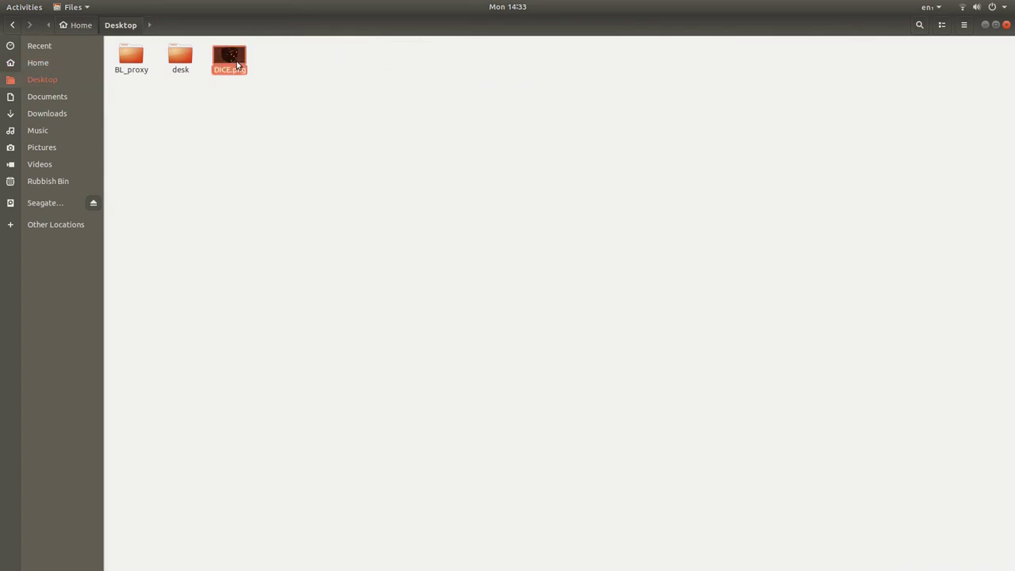
double_click(236, 61)
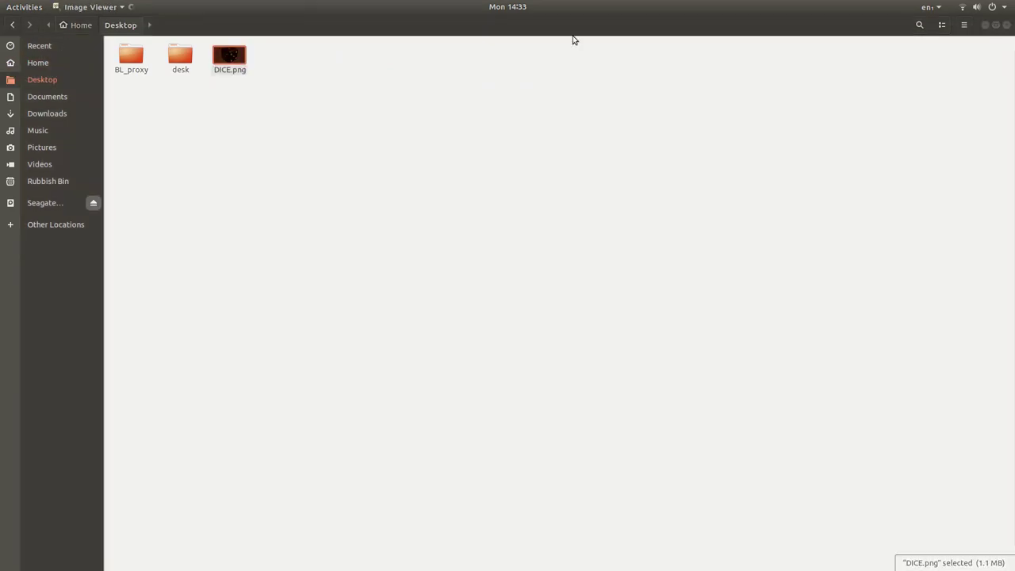